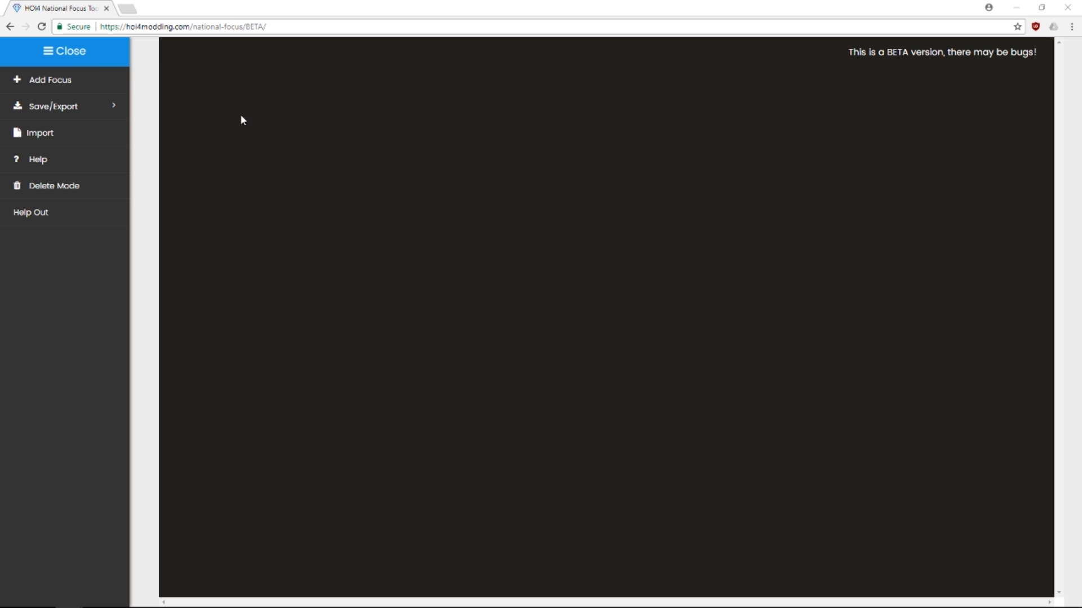
Glance at the usage help, then load England's public focuses using its country tag as password
{"action": "left_click", "coordinate": [67, 164]}
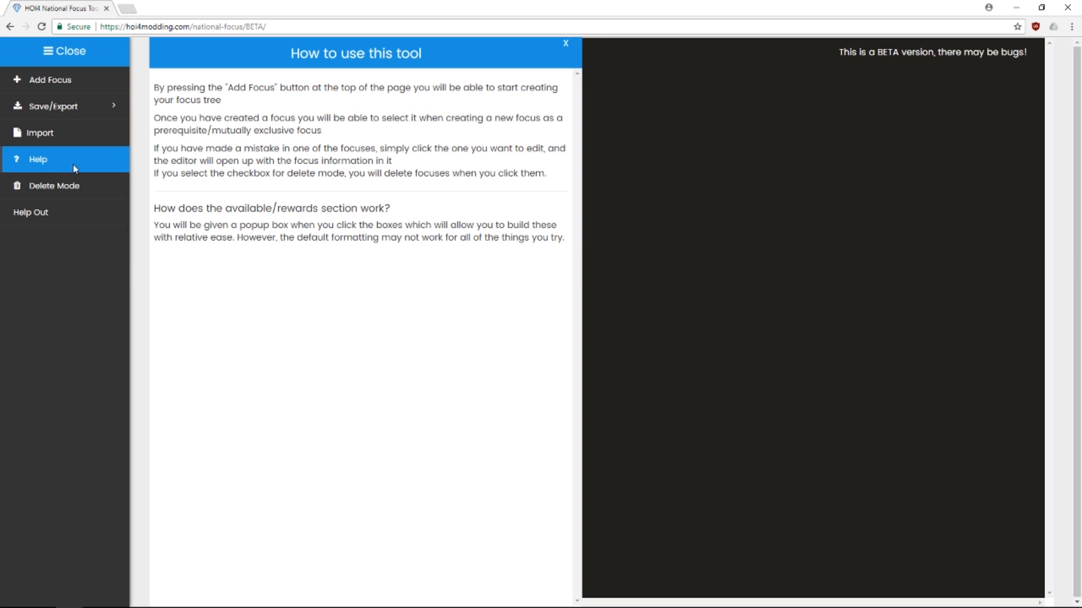
{"action": "left_click", "coordinate": [565, 44]}
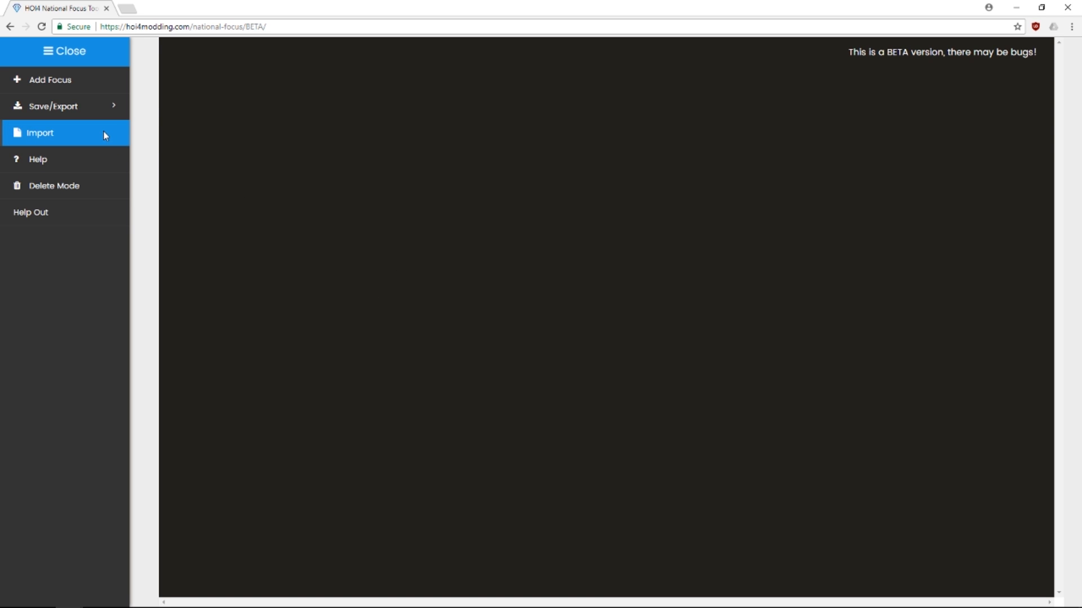
{"action": "mouse_move", "coordinate": [83, 108]}
{"action": "left_click", "coordinate": [79, 135]}
{"action": "left_click", "coordinate": [375, 122]}
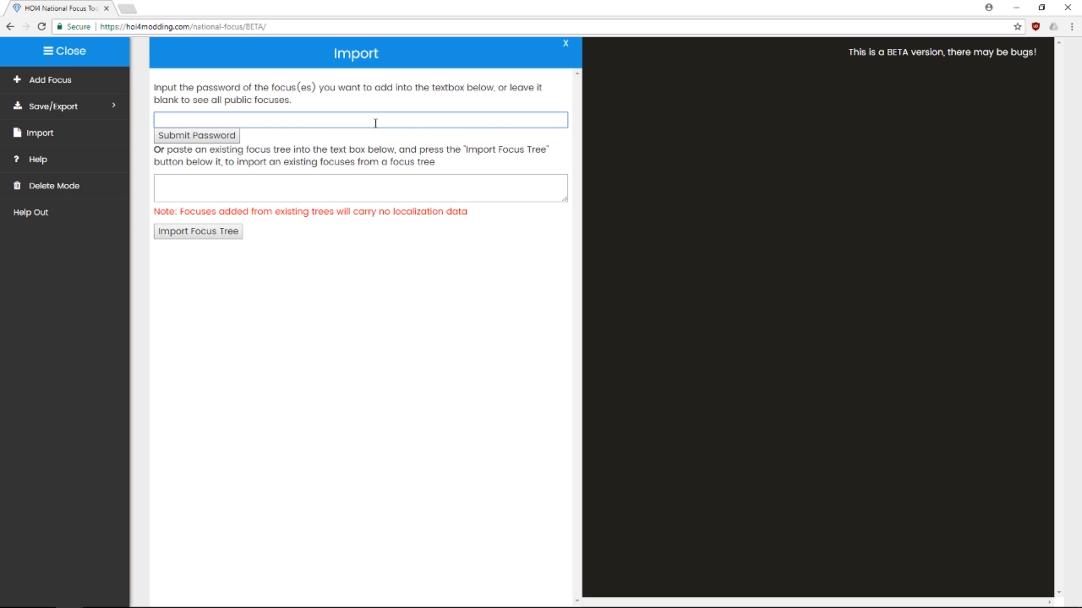
{"action": "type", "text": "ENGH"}
{"action": "key", "text": "BackSpace"}
{"action": "left_click", "coordinate": [170, 136]}
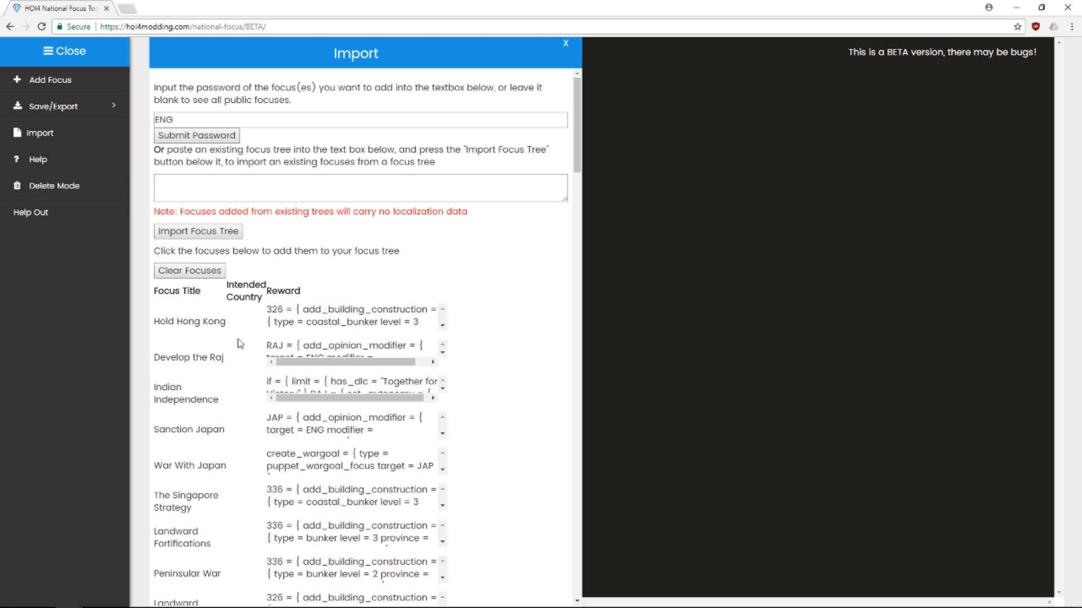
Scroll through the loaded England focus list, clear it, and select the paste box
{"action": "scroll", "coordinate": [242, 315], "scroll_direction": "down", "scroll_amount": 18}
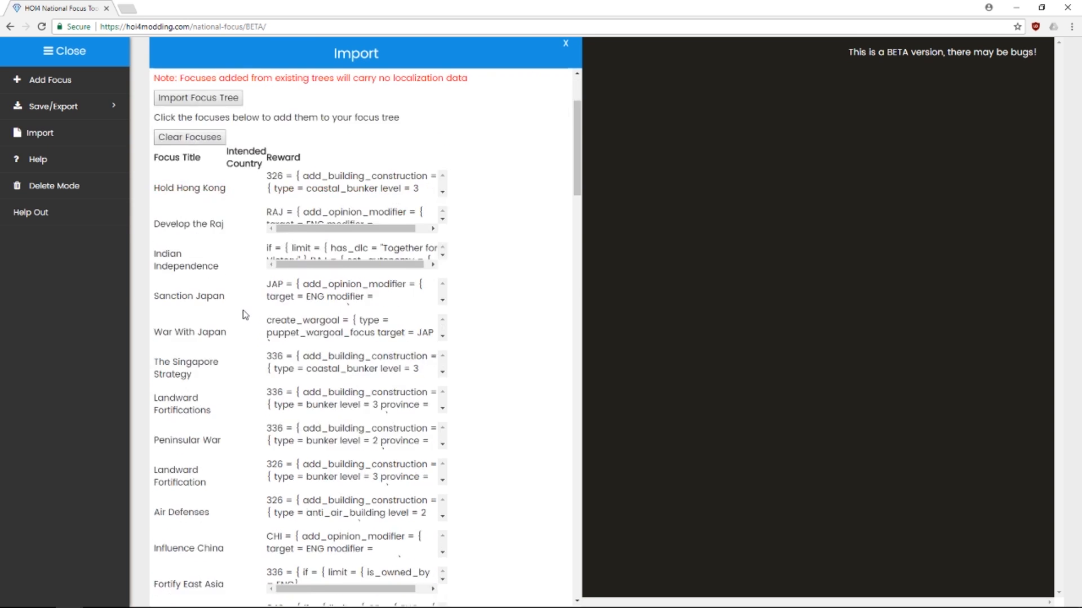
{"action": "scroll", "coordinate": [213, 241], "scroll_direction": "down", "scroll_amount": 10}
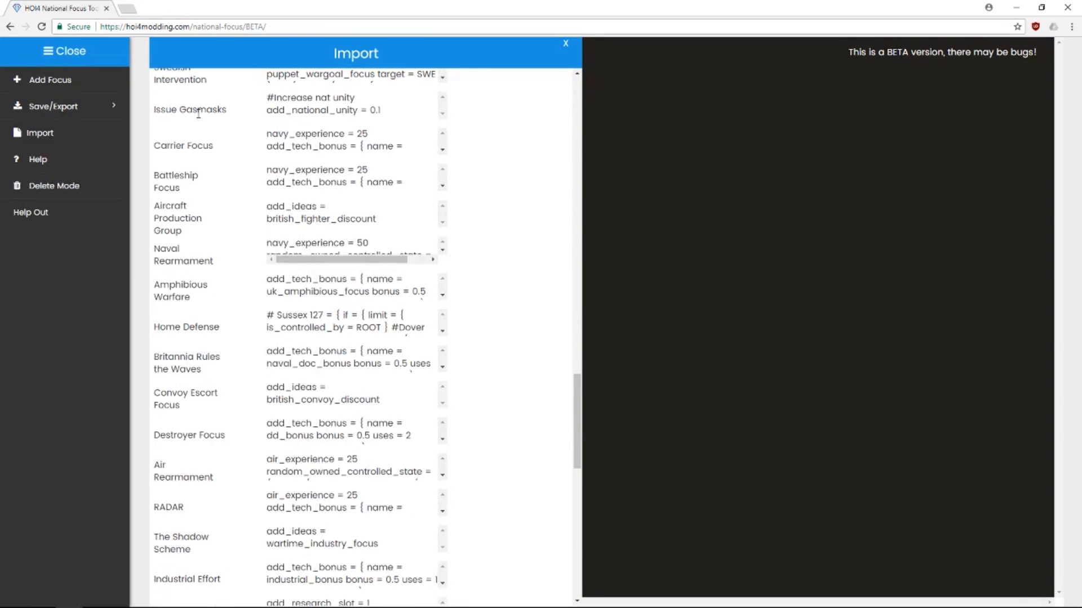
{"action": "scroll", "coordinate": [191, 241], "scroll_direction": "up", "scroll_amount": 20}
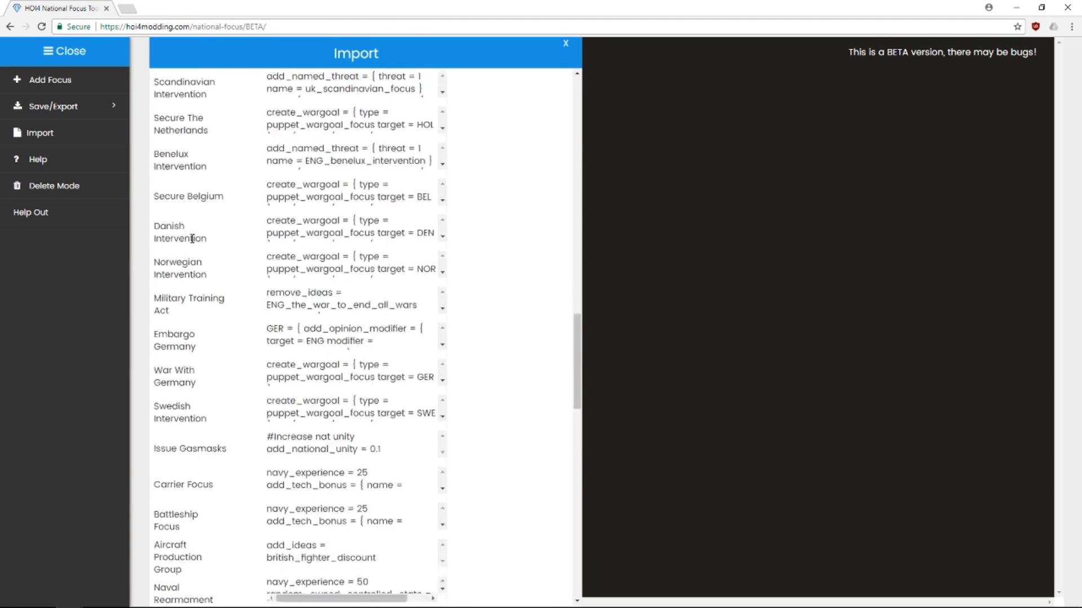
{"action": "scroll", "coordinate": [192, 242], "scroll_direction": "up", "scroll_amount": 3}
{"action": "left_click", "coordinate": [190, 270]}
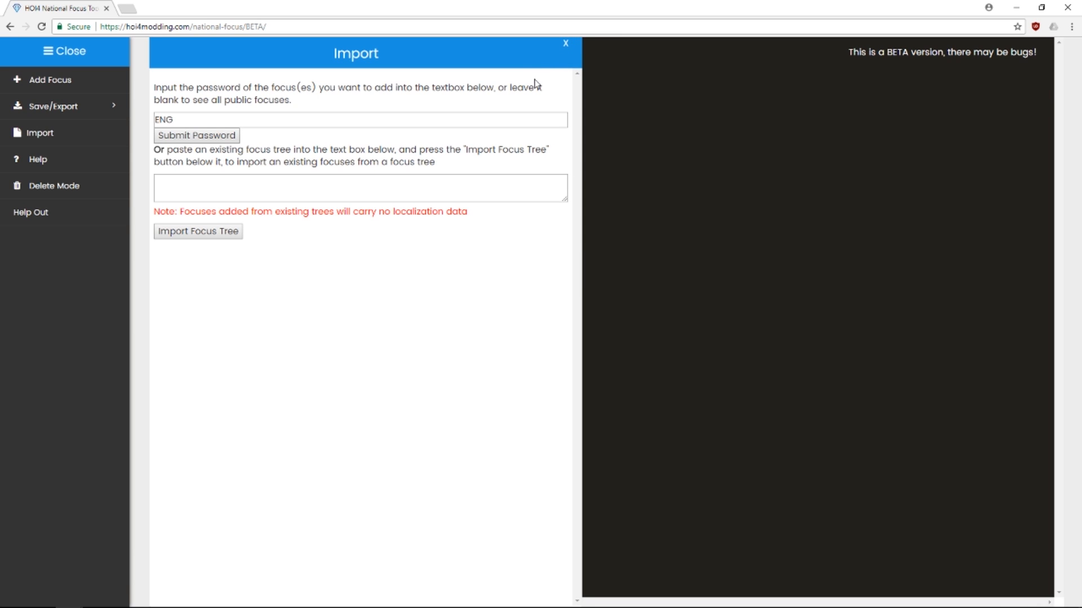
{"action": "left_click", "coordinate": [366, 182]}
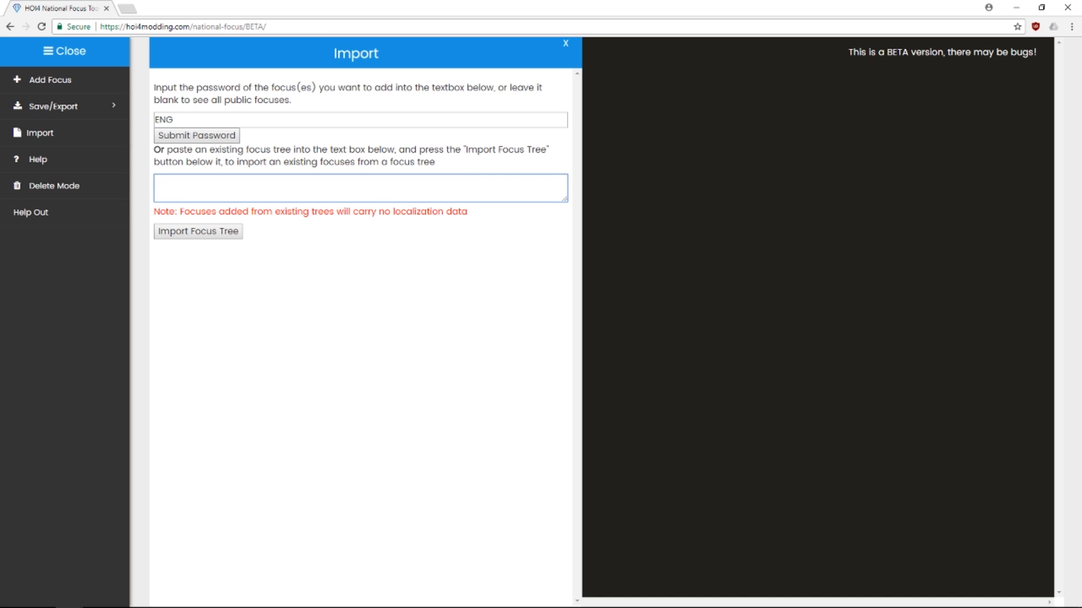
Navigate to D:\Games\steamapps\common\Hearts of Iron IV\common\national_focus in Explorer
{"action": "mouse_move", "coordinate": [143, 606]}
{"action": "left_click", "coordinate": [151, 596]}
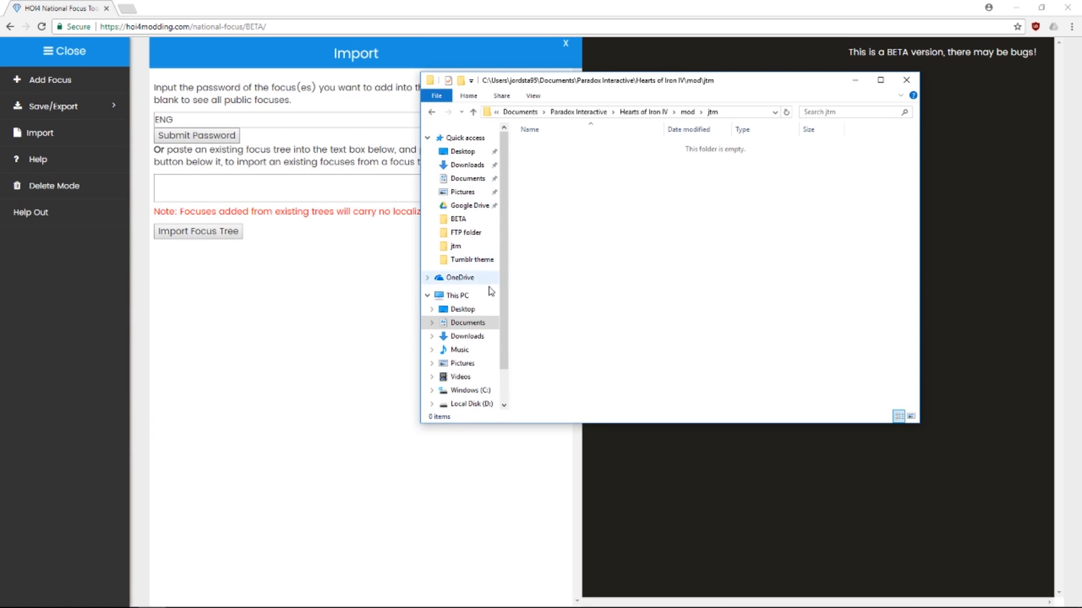
{"action": "scroll", "coordinate": [468, 216], "scroll_direction": "down", "scroll_amount": 1}
{"action": "left_click", "coordinate": [471, 354]}
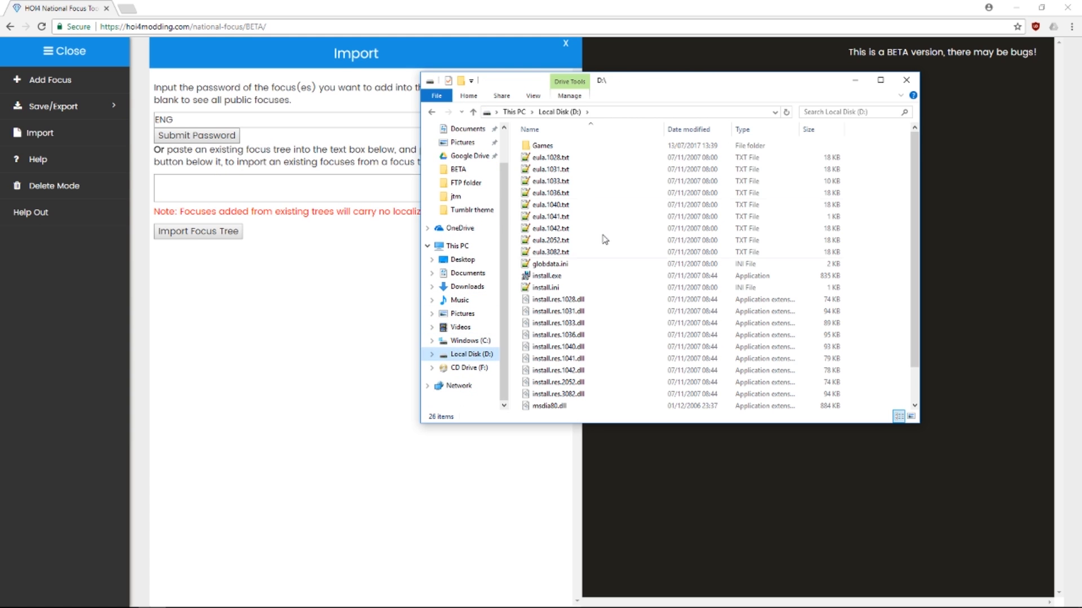
{"action": "double_click", "coordinate": [549, 146]}
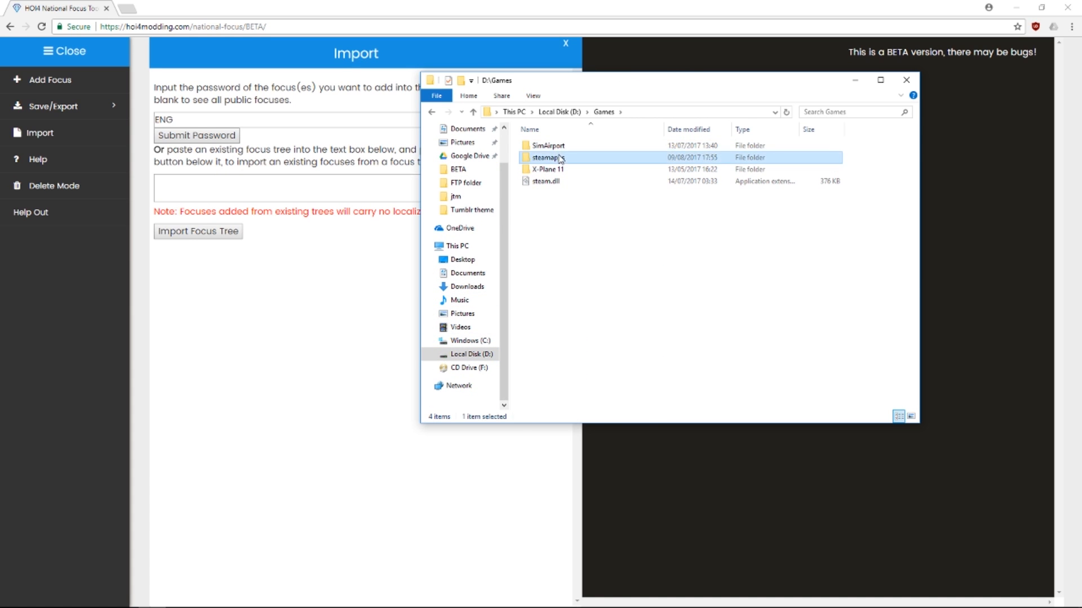
{"action": "double_click", "coordinate": [560, 157]}
{"action": "double_click", "coordinate": [561, 149]}
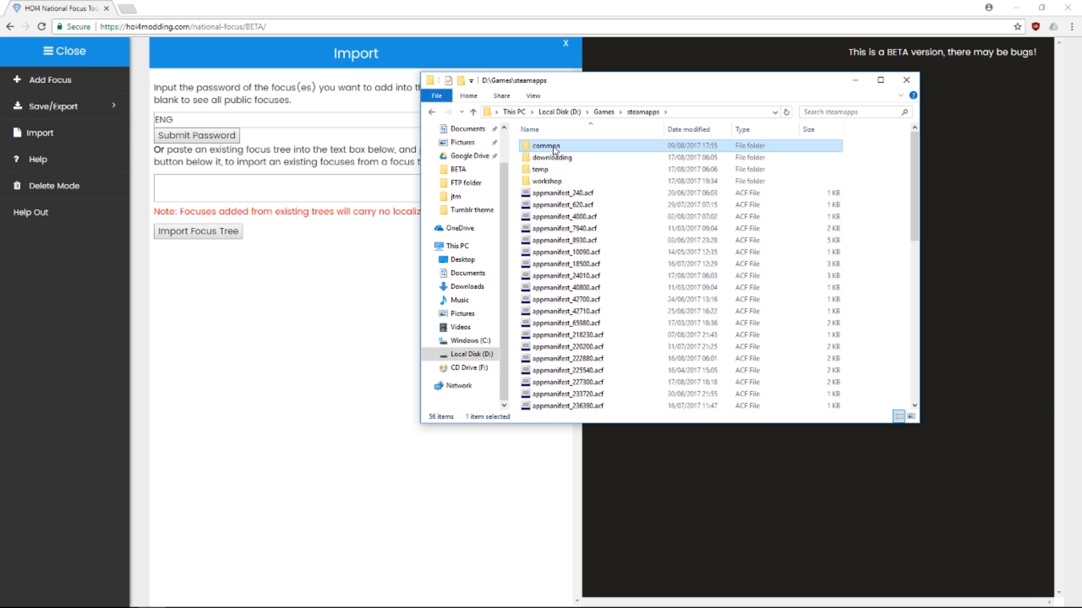
{"action": "scroll", "coordinate": [545, 331], "scroll_direction": "down", "scroll_amount": 2}
{"action": "left_click", "coordinate": [573, 345]}
{"action": "double_click", "coordinate": [573, 345]}
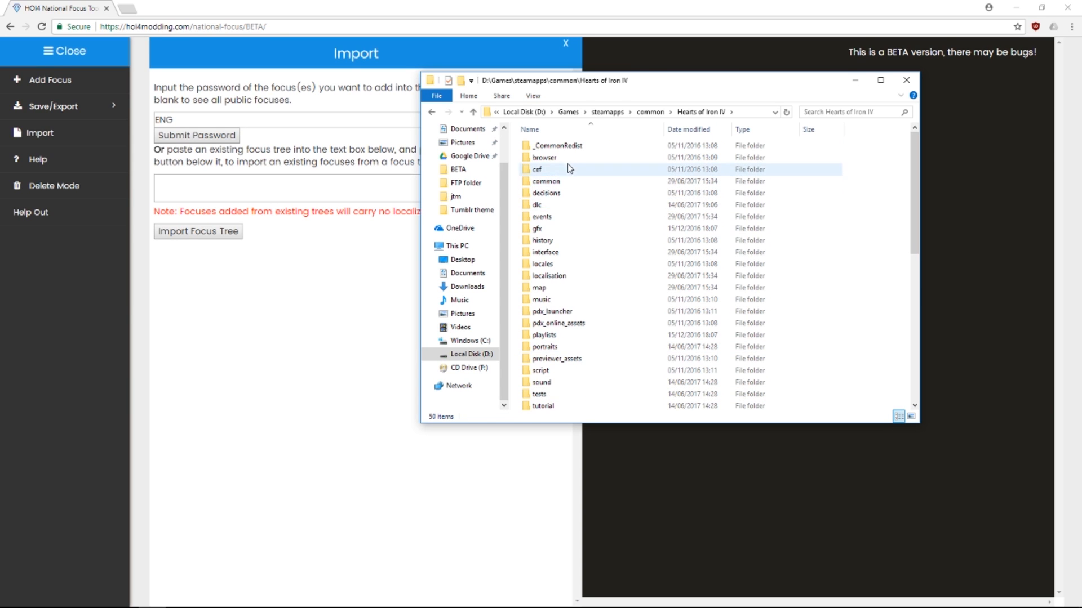
{"action": "double_click", "coordinate": [565, 185]}
{"action": "scroll", "coordinate": [555, 217], "scroll_direction": "down", "scroll_amount": 5}
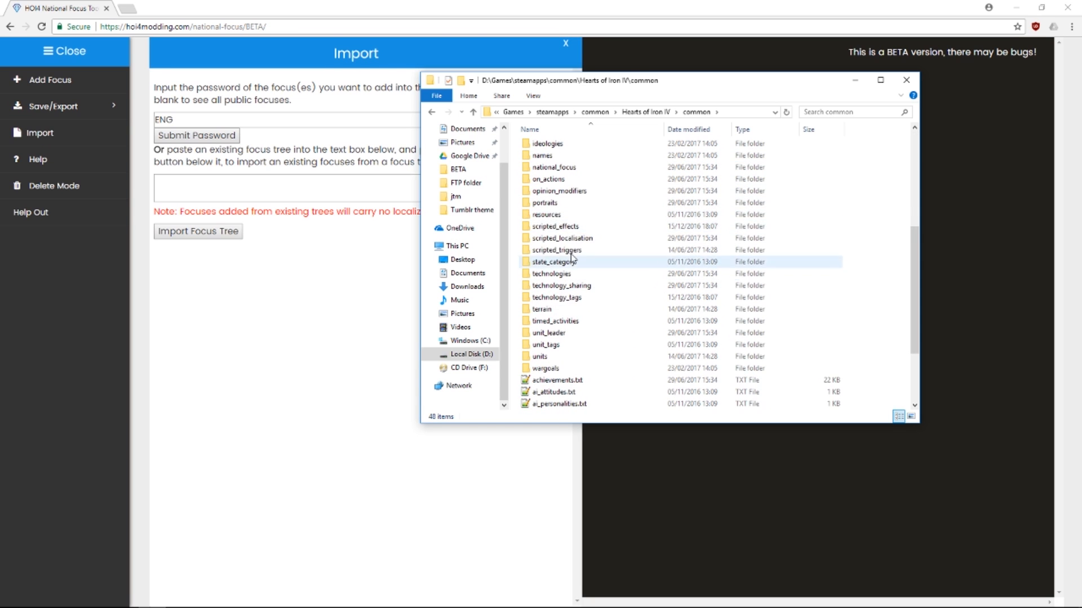
{"action": "double_click", "coordinate": [555, 167]}
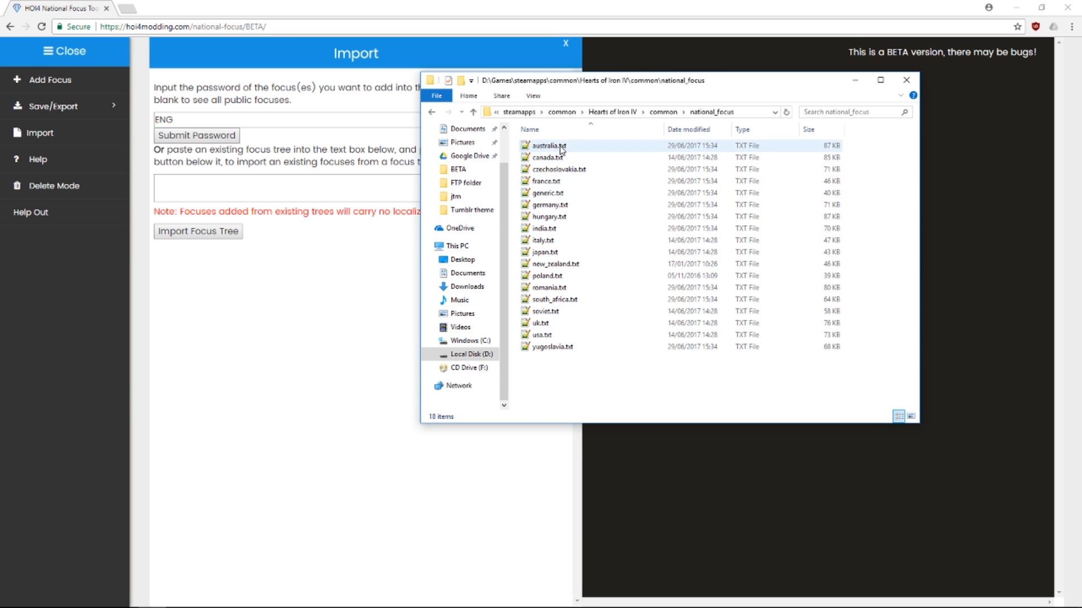
Open australia.txt in Notepad++, select all its text, and return to the browser
{"action": "double_click", "coordinate": [555, 146]}
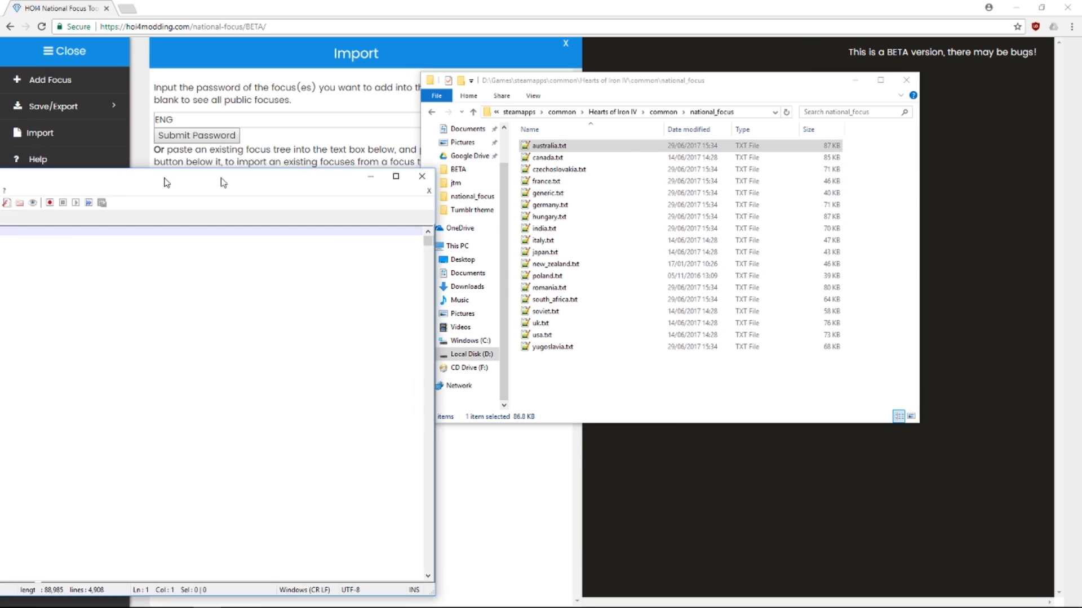
{"action": "key", "text": "ctrl+a"}
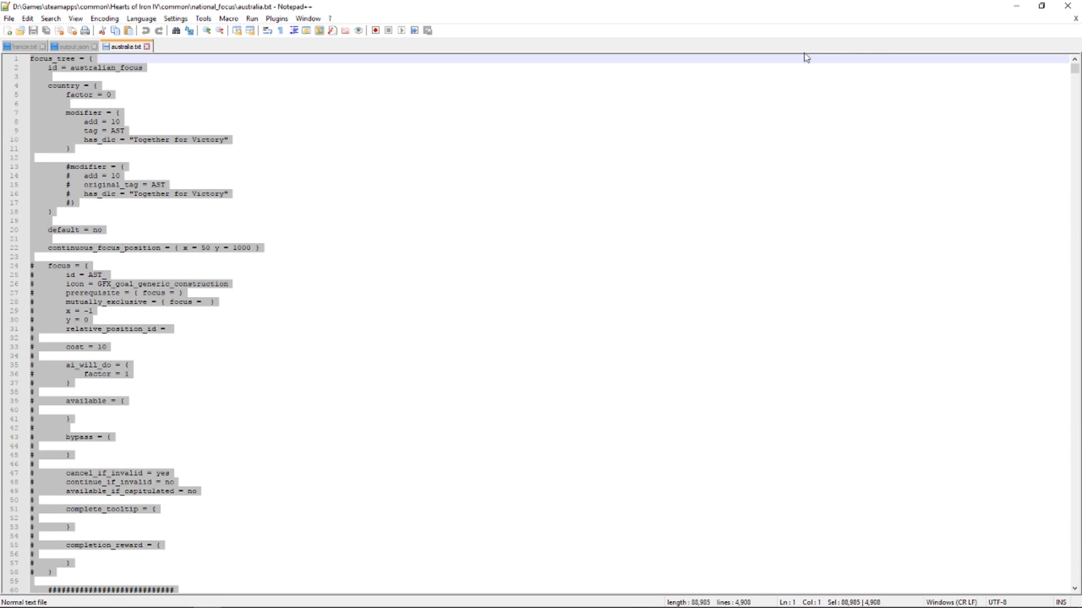
{"action": "left_click", "coordinate": [1016, 6]}
{"action": "left_click", "coordinate": [309, 333]}
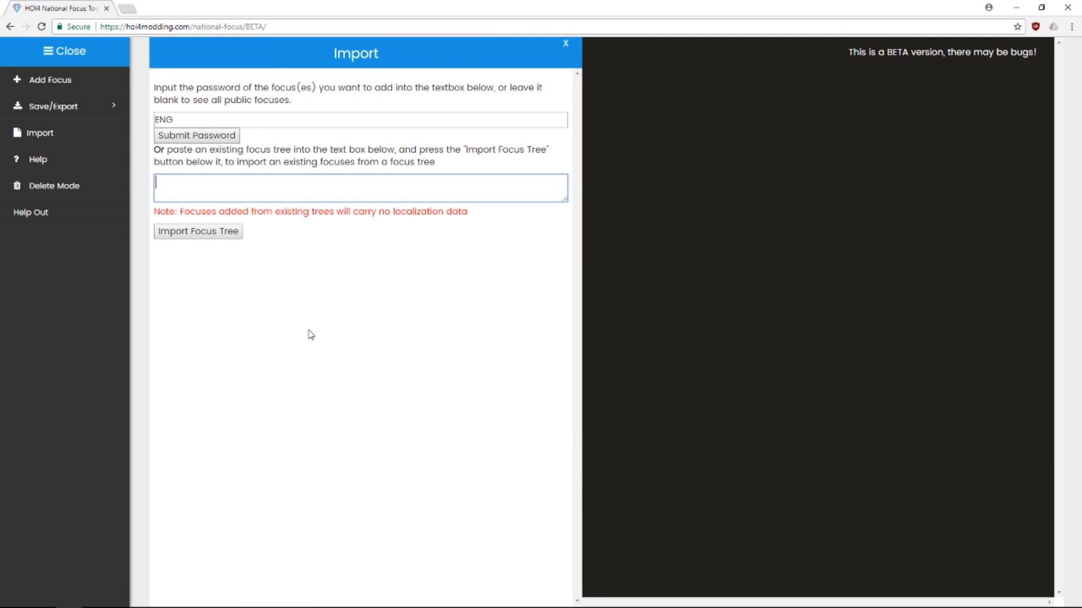
Import the pasted Australian tree and add AST_additional_militia_training to the canvas
{"action": "left_click", "coordinate": [240, 232]}
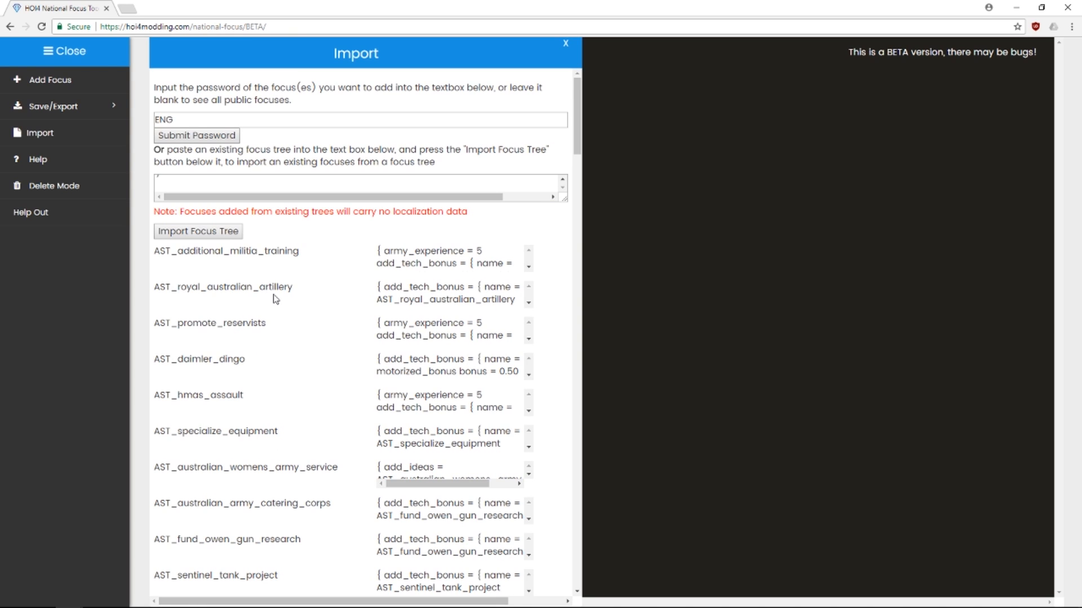
{"action": "left_click", "coordinate": [298, 252]}
{"action": "left_click", "coordinate": [566, 43]}
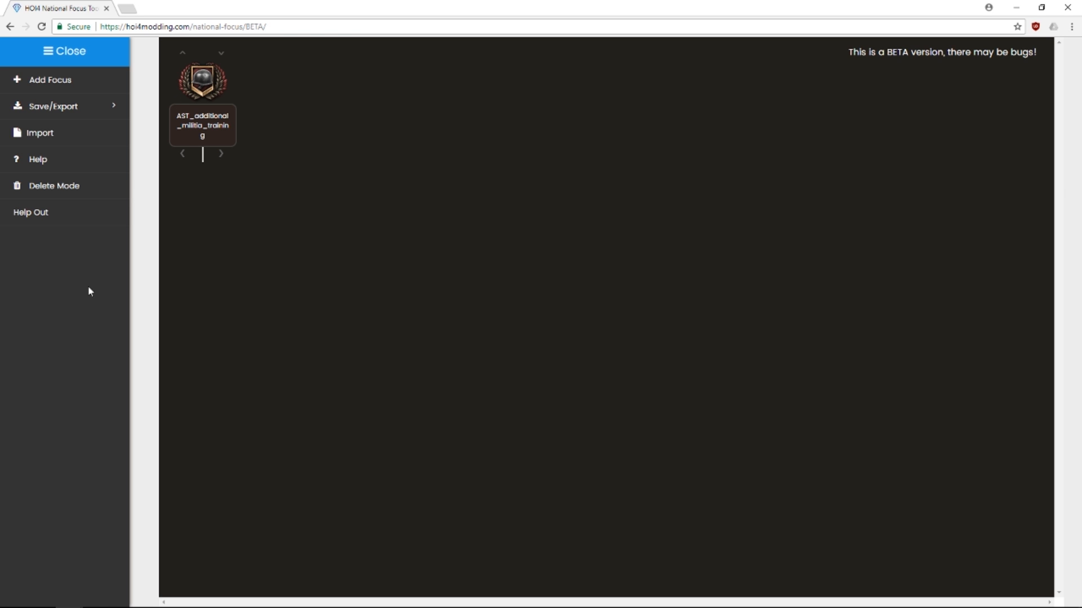
{"action": "mouse_move", "coordinate": [103, 193]}
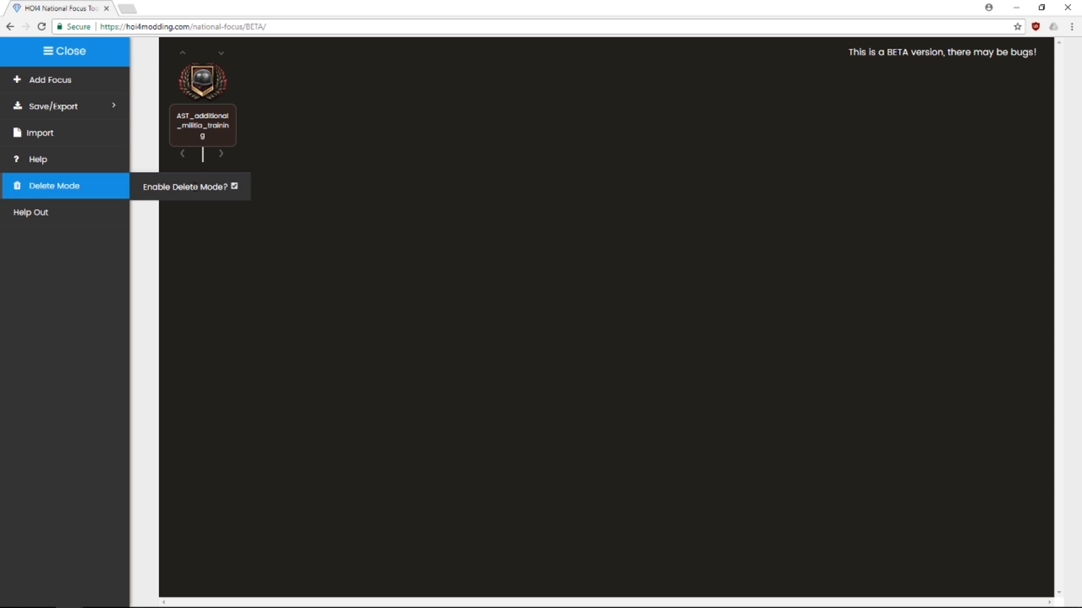
Delete the AST_additional_militia_training node from the canvas using Delete Mode
{"action": "left_click", "coordinate": [199, 83]}
{"action": "mouse_move", "coordinate": [135, 192]}
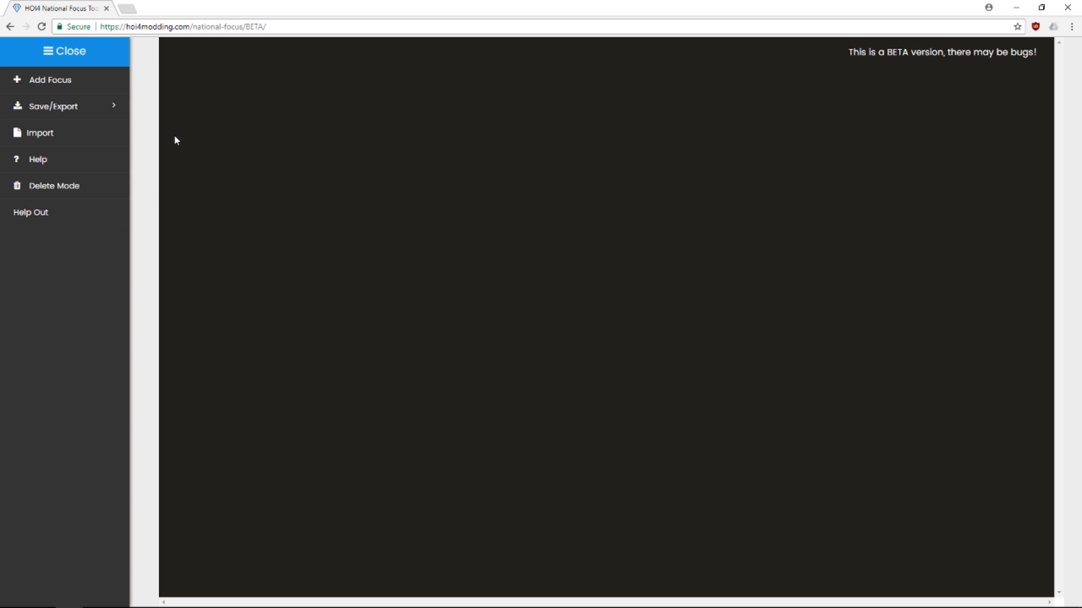
{"action": "mouse_move", "coordinate": [84, 111]}
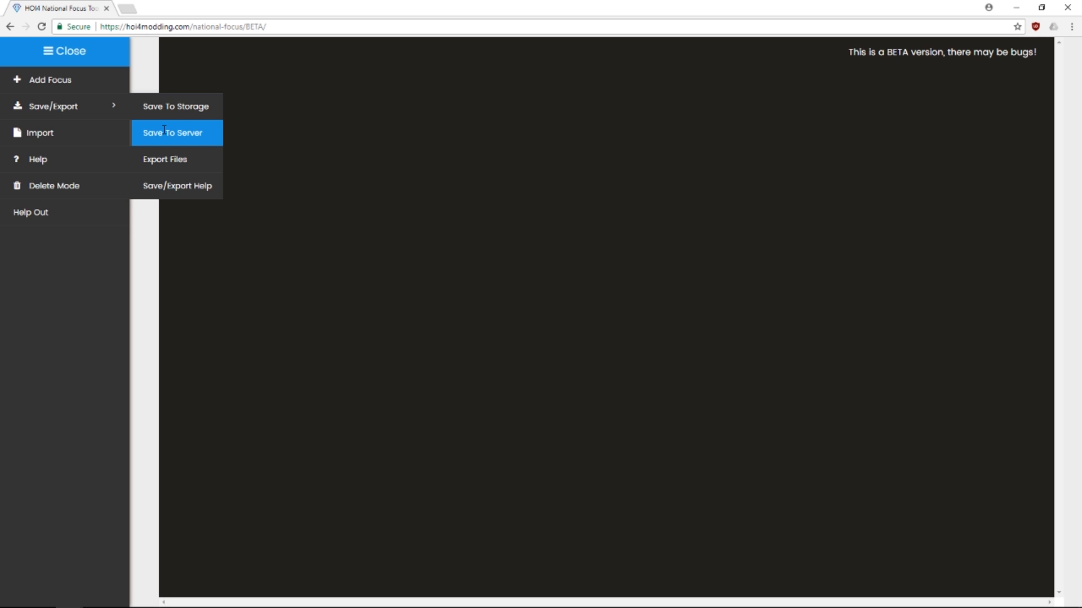
{"action": "left_click", "coordinate": [63, 137]}
{"action": "double_click", "coordinate": [233, 124]}
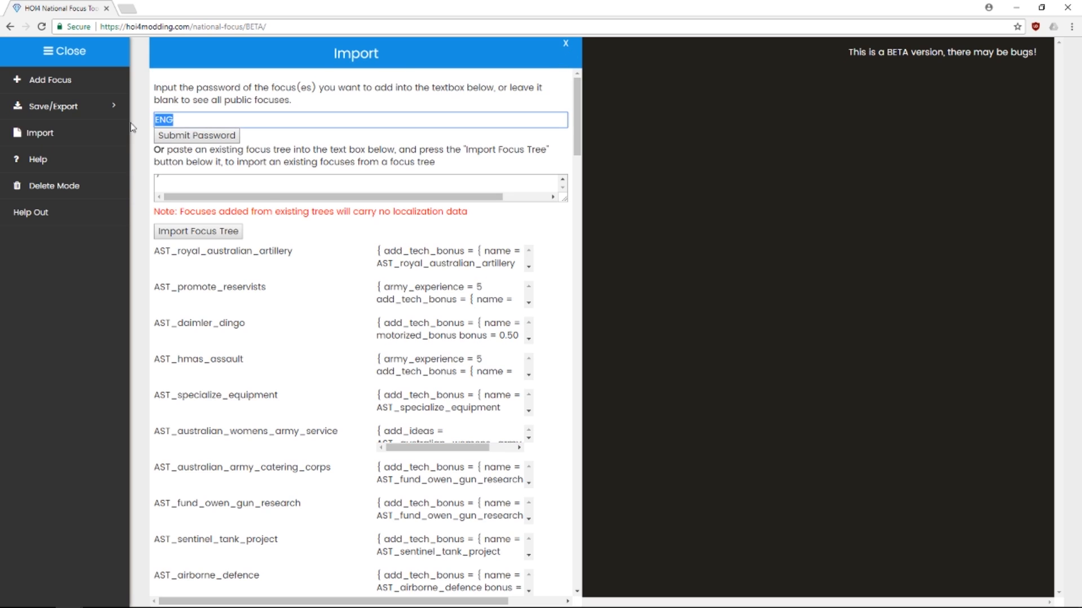
{"action": "left_click", "coordinate": [565, 43]}
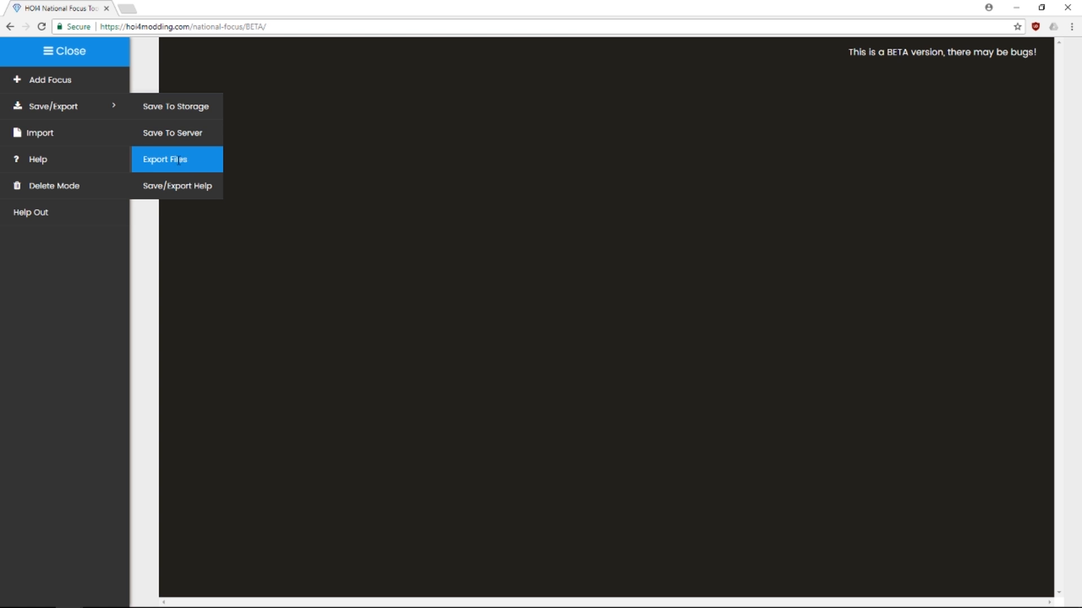
{"action": "left_click", "coordinate": [186, 186]}
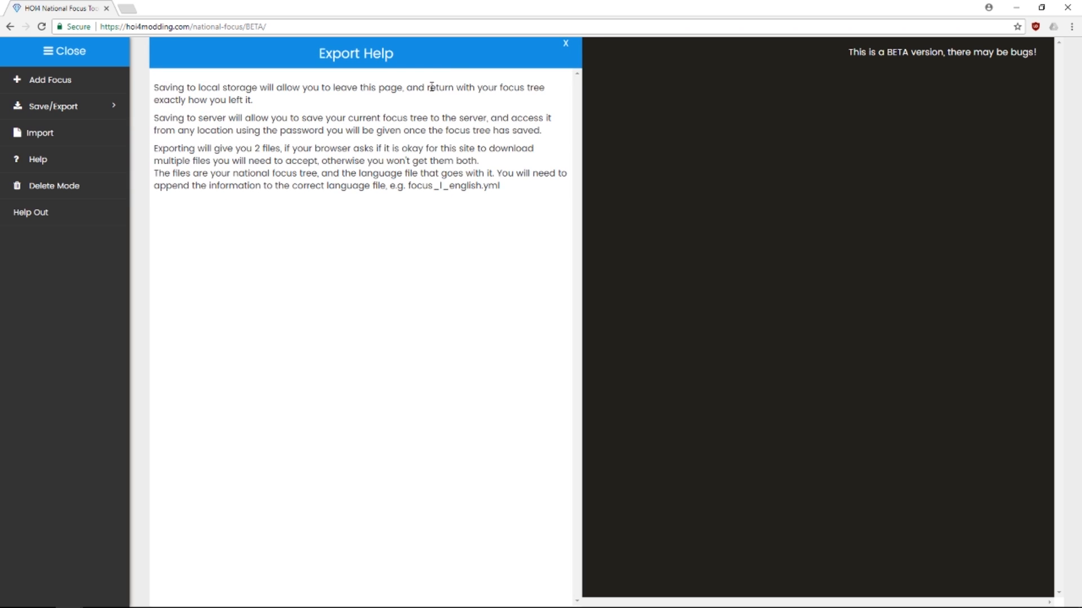
{"action": "left_click", "coordinate": [566, 43]}
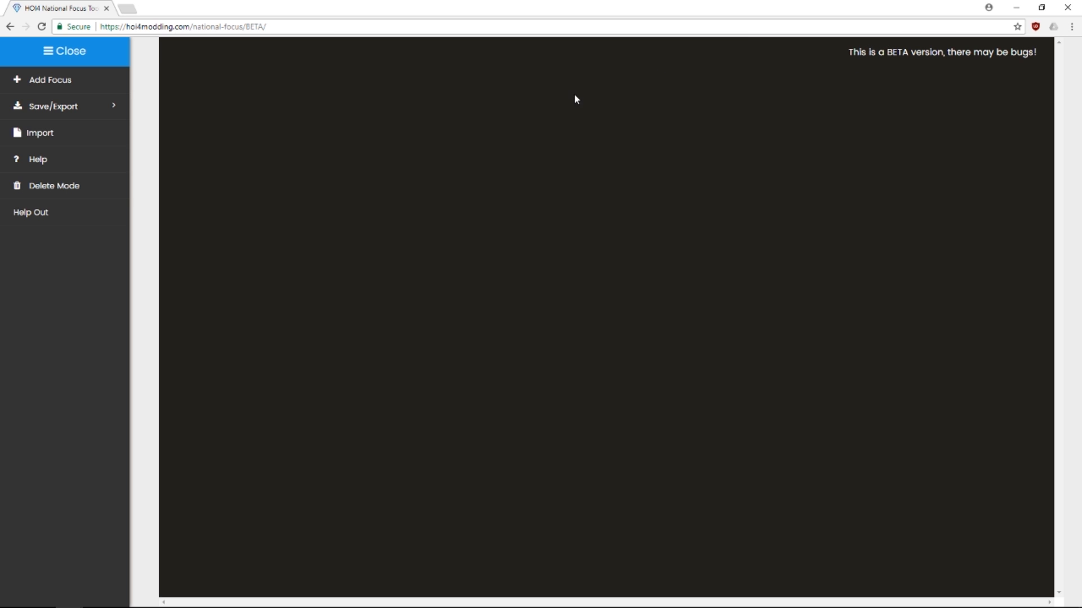
{"action": "left_click", "coordinate": [63, 106]}
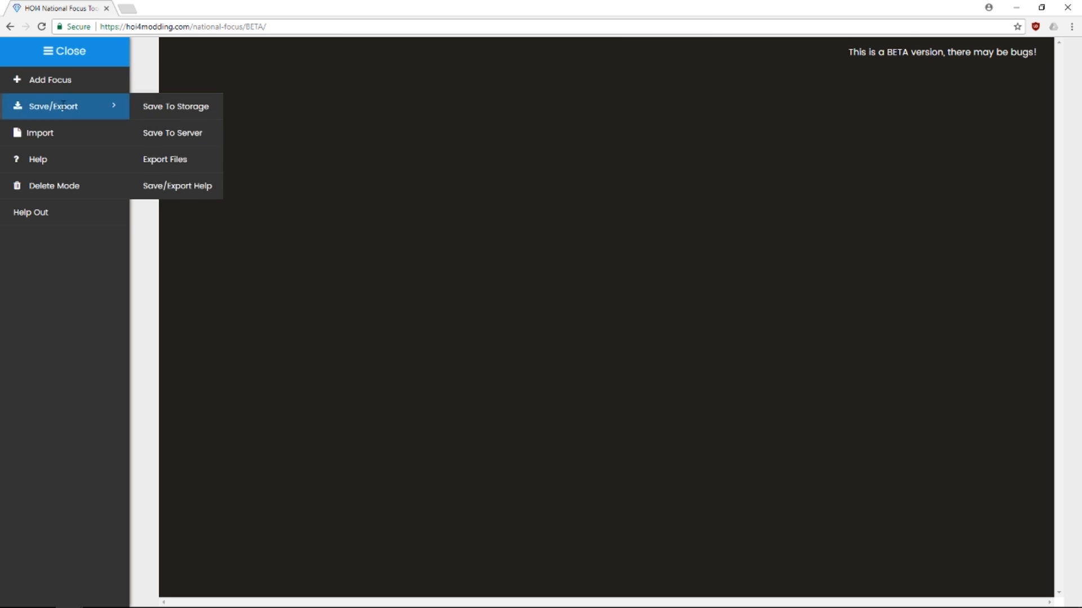
{"action": "left_click", "coordinate": [53, 55]}
Start a new focus named 'Test' with description 'This is a test focus'
{"action": "left_click", "coordinate": [18, 78]}
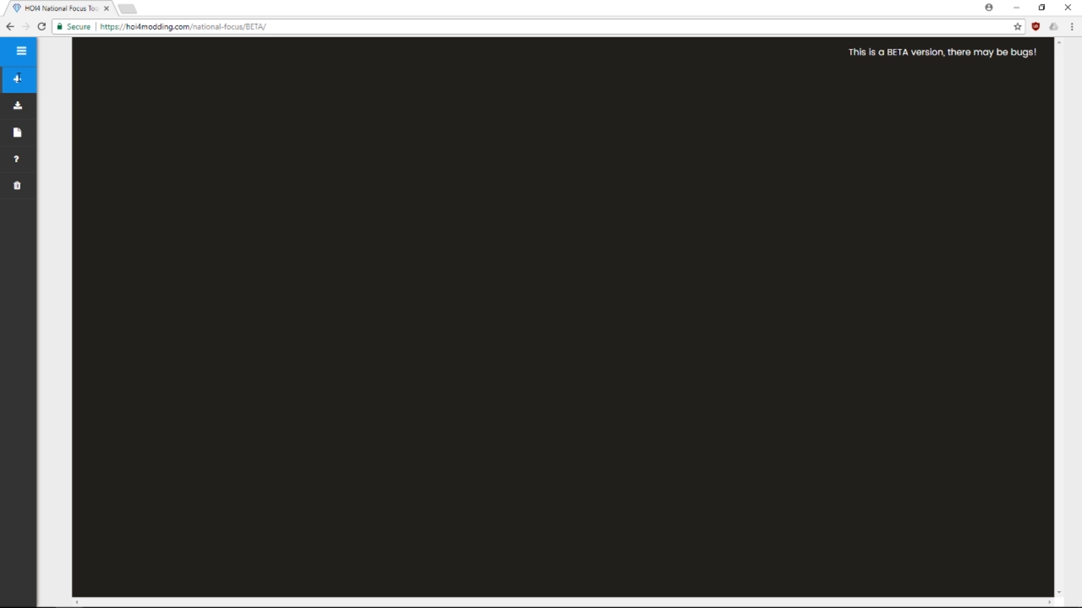
{"action": "left_click", "coordinate": [18, 78]}
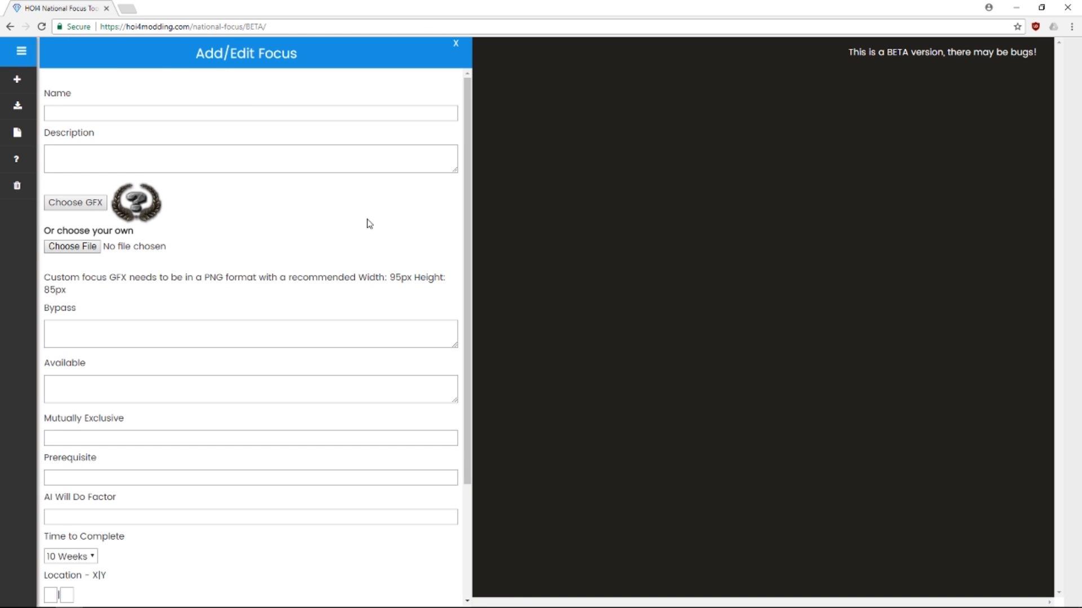
{"action": "left_click", "coordinate": [234, 108]}
{"action": "type", "text": "Test"}
{"action": "key", "text": "Tab"}
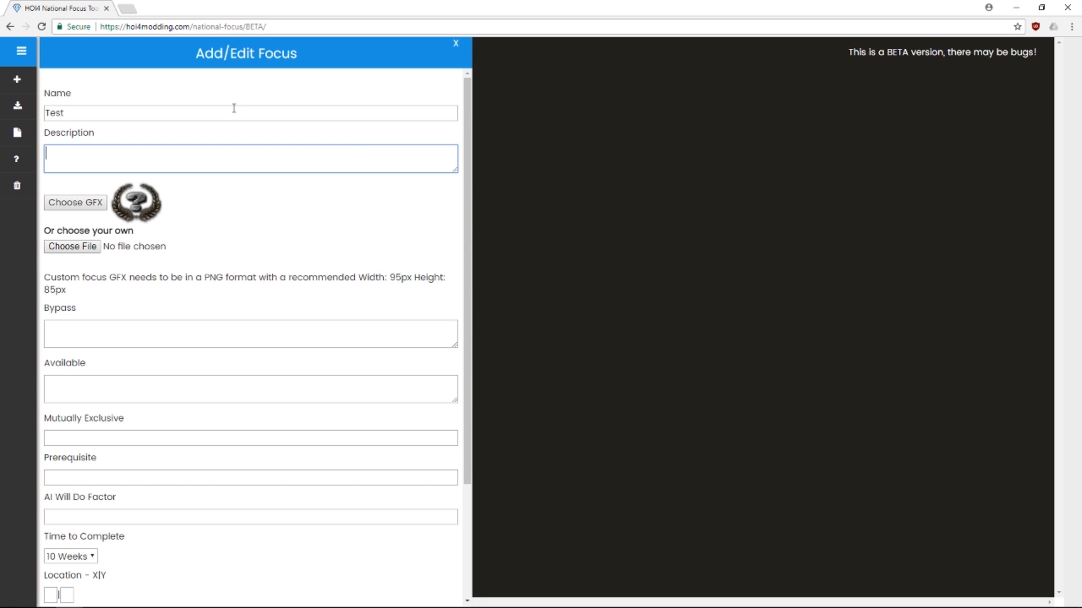
{"action": "type", "text": "This is a test focus"}
Choose the raised-fist icon as the Test focus's GFX
{"action": "left_click", "coordinate": [88, 204]}
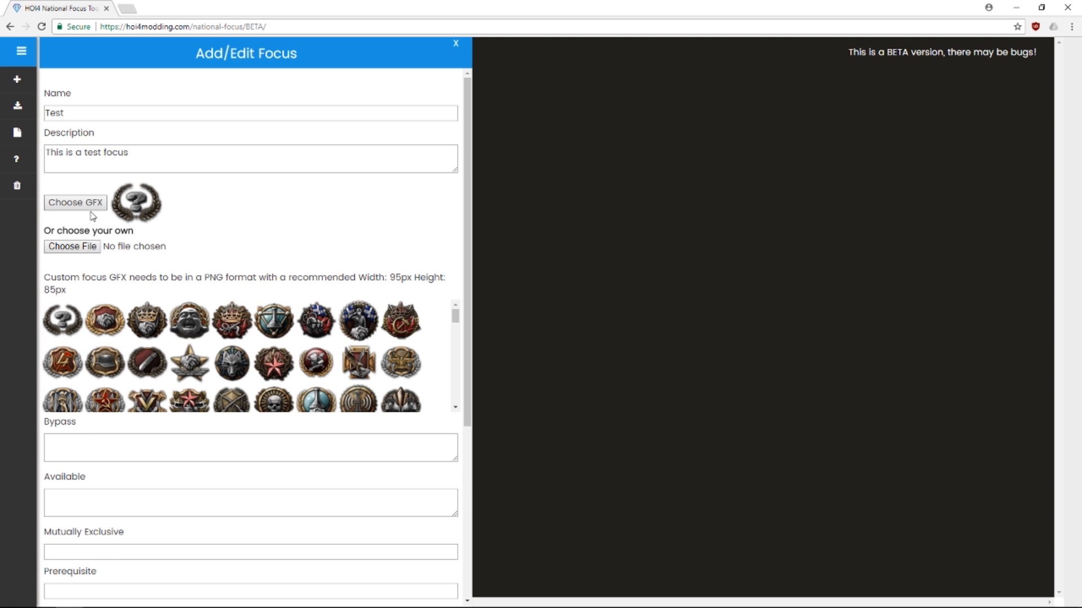
{"action": "scroll", "coordinate": [375, 345], "scroll_direction": "down", "scroll_amount": 4}
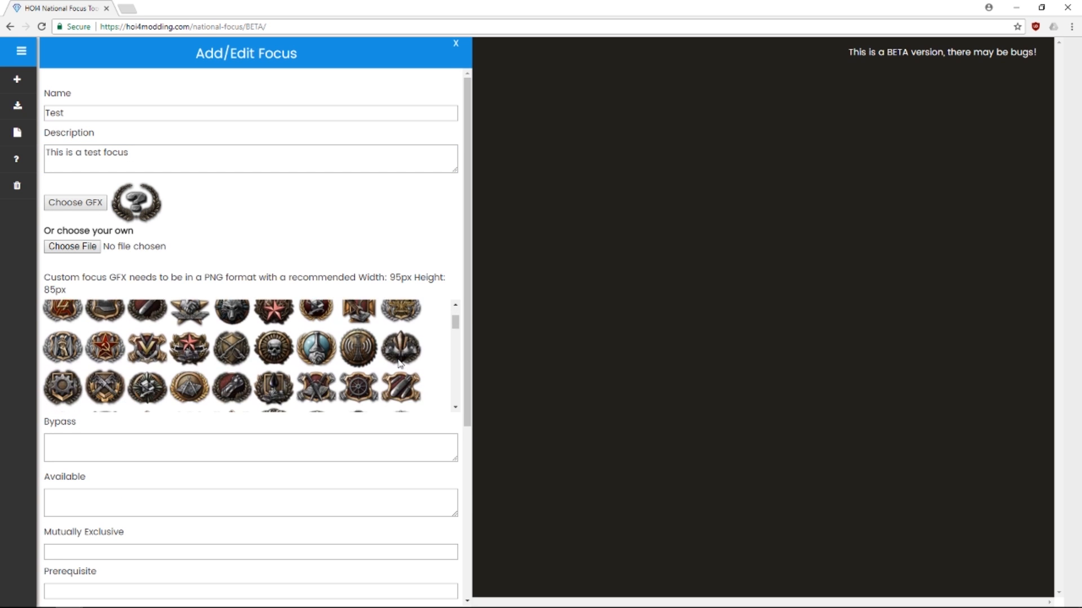
{"action": "scroll", "coordinate": [394, 358], "scroll_direction": "up", "scroll_amount": 1}
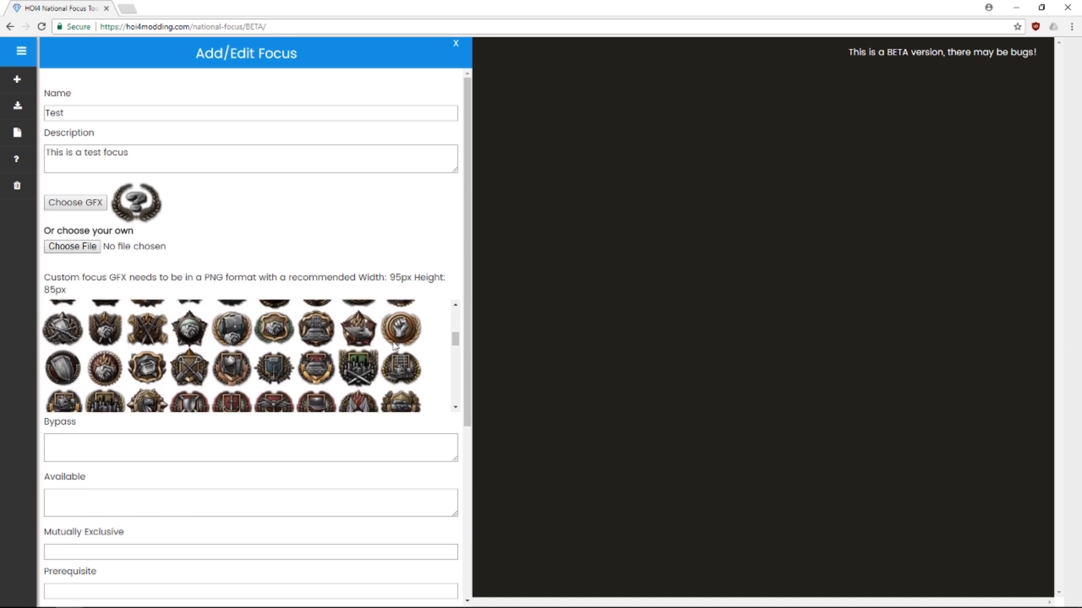
{"action": "left_click", "coordinate": [398, 365]}
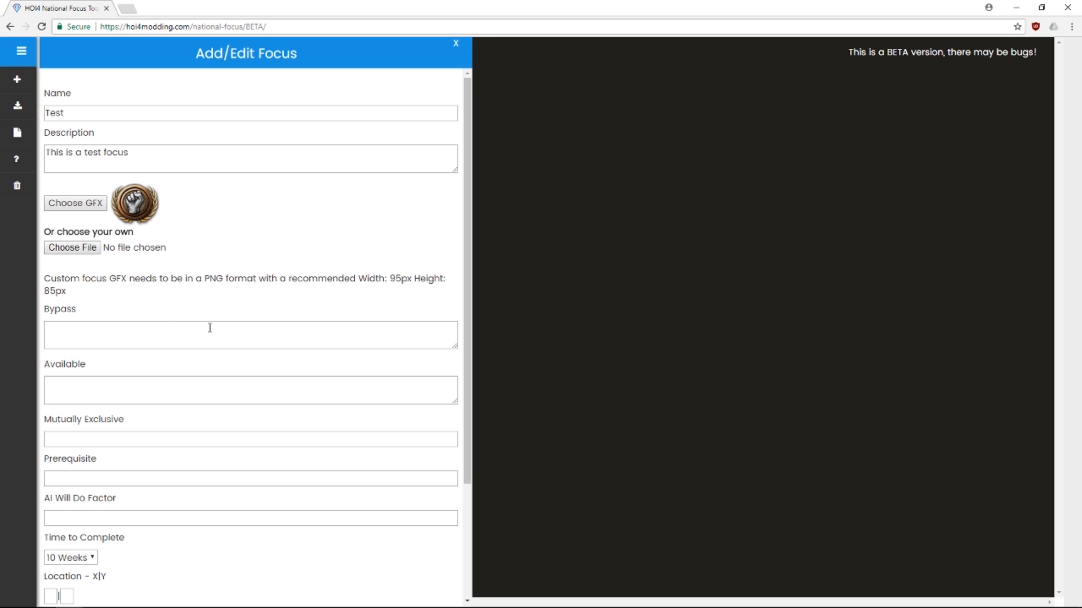
Raise the Test focus's AI Will Do Factor to 10
{"action": "scroll", "coordinate": [210, 328], "scroll_direction": "down", "scroll_amount": 1}
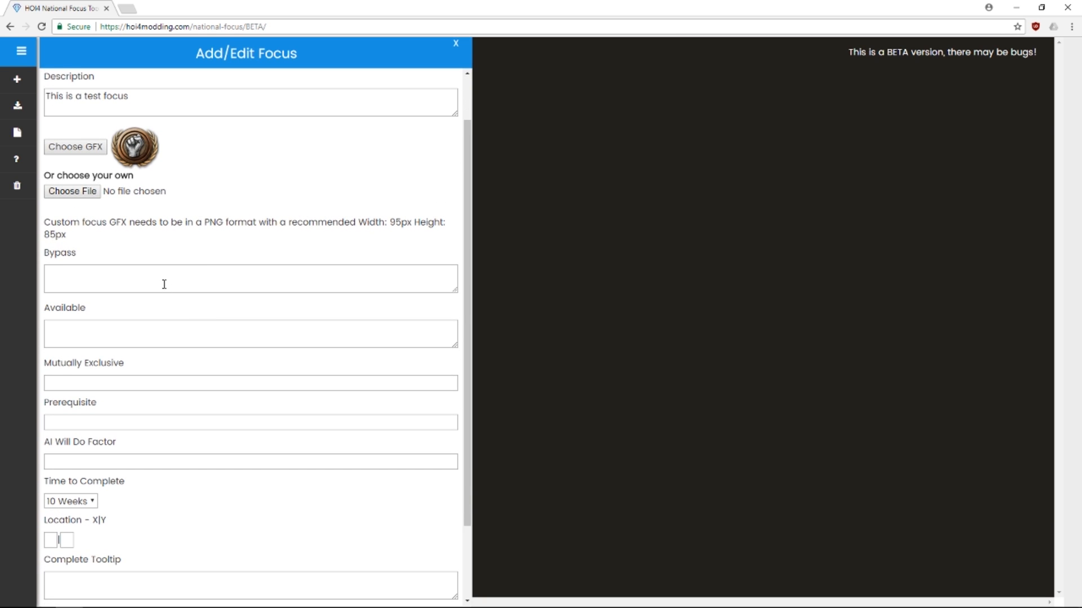
{"action": "scroll", "coordinate": [168, 277], "scroll_direction": "down", "scroll_amount": 1}
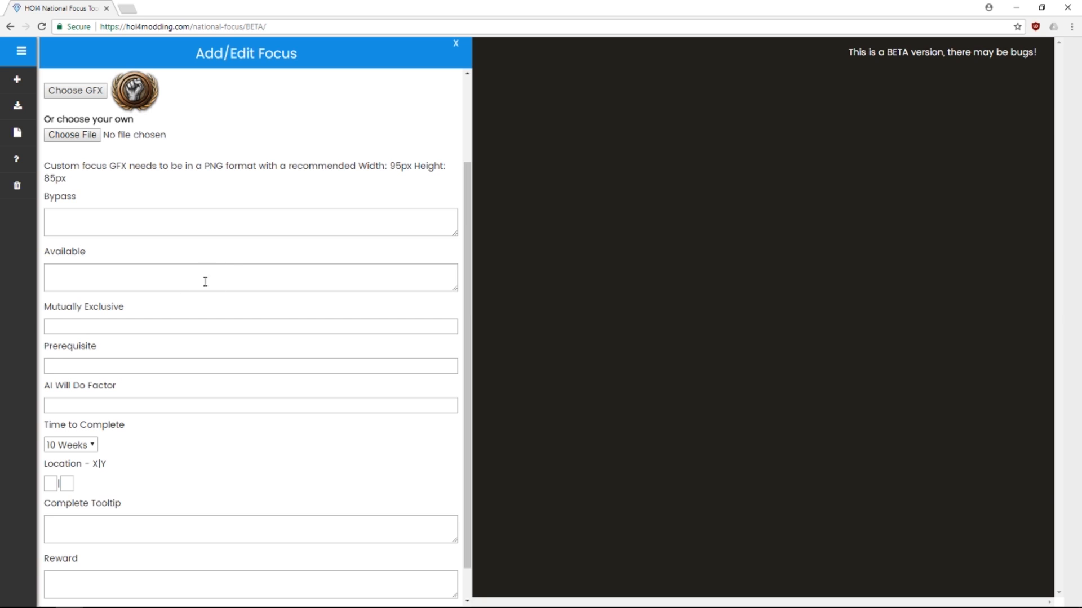
{"action": "scroll", "coordinate": [243, 290], "scroll_direction": "down", "scroll_amount": 1}
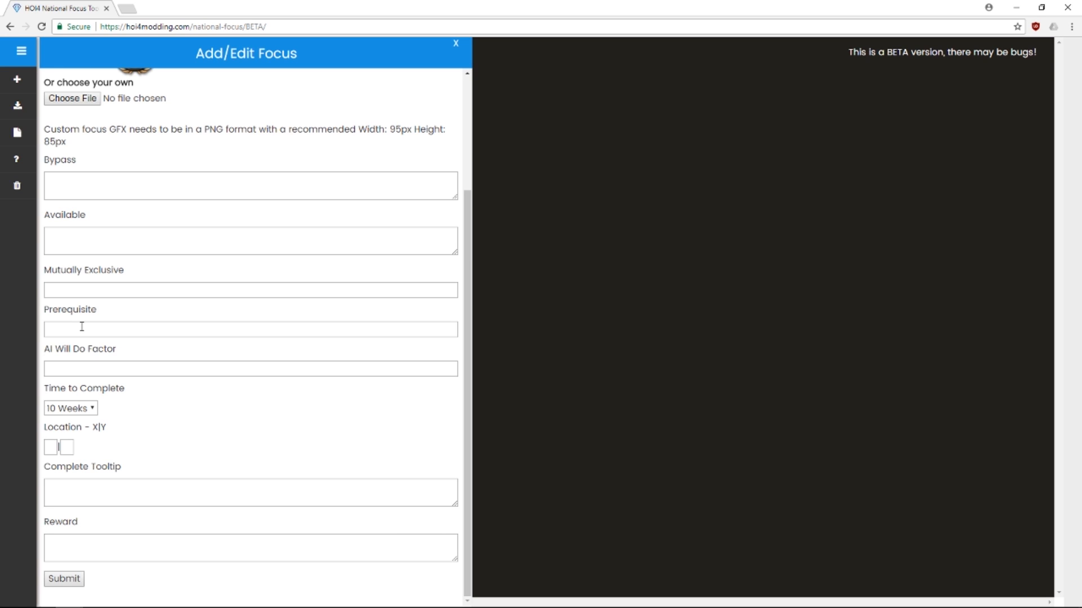
{"action": "left_click", "coordinate": [183, 369]}
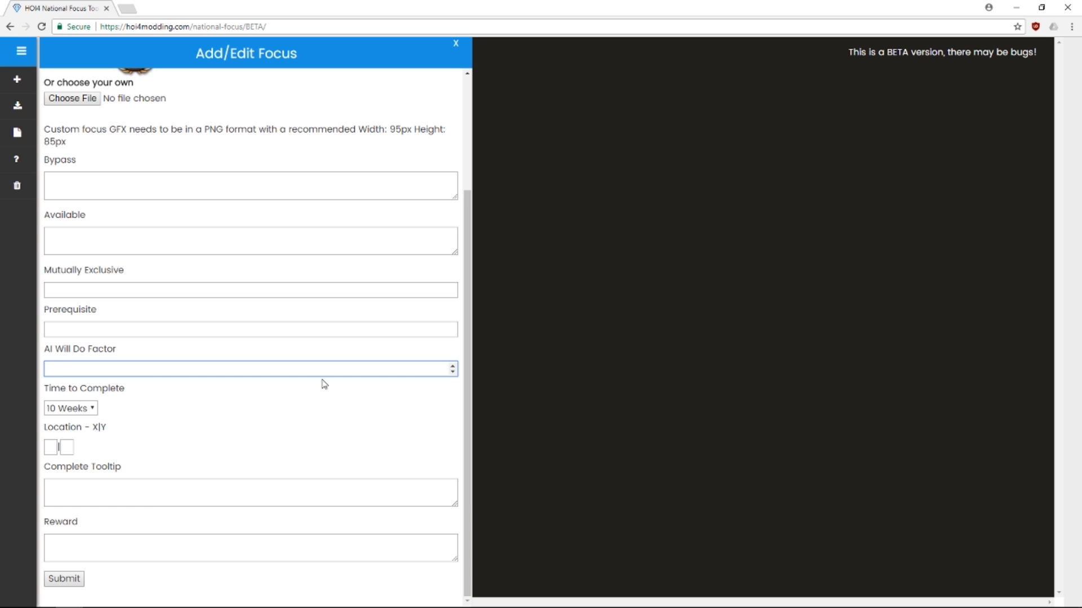
{"action": "left_click", "coordinate": [452, 367]}
{"action": "left_click", "coordinate": [452, 367]}
{"action": "left_click", "coordinate": [453, 367]}
{"action": "left_click", "coordinate": [452, 367]}
{"action": "left_click", "coordinate": [452, 367]}
{"action": "left_click", "coordinate": [453, 366]}
{"action": "left_click", "coordinate": [452, 366]}
{"action": "left_click", "coordinate": [452, 366]}
{"action": "left_click", "coordinate": [452, 366]}
{"action": "left_click", "coordinate": [452, 366]}
Set completion time to 1 Week and location to 0|0, then close the form
{"action": "left_click", "coordinate": [89, 408]}
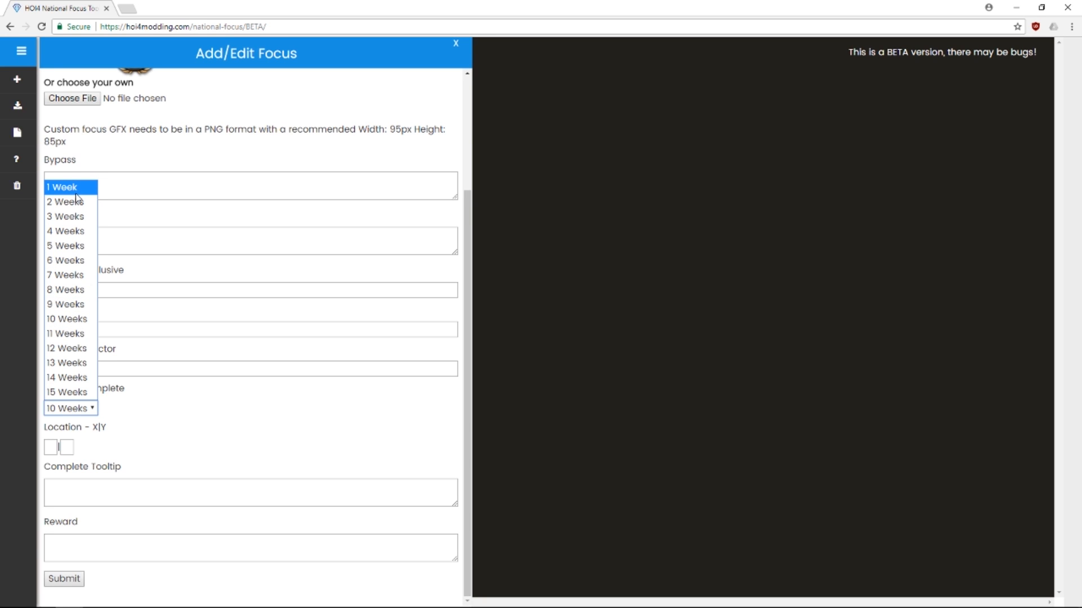
{"action": "left_click", "coordinate": [92, 187]}
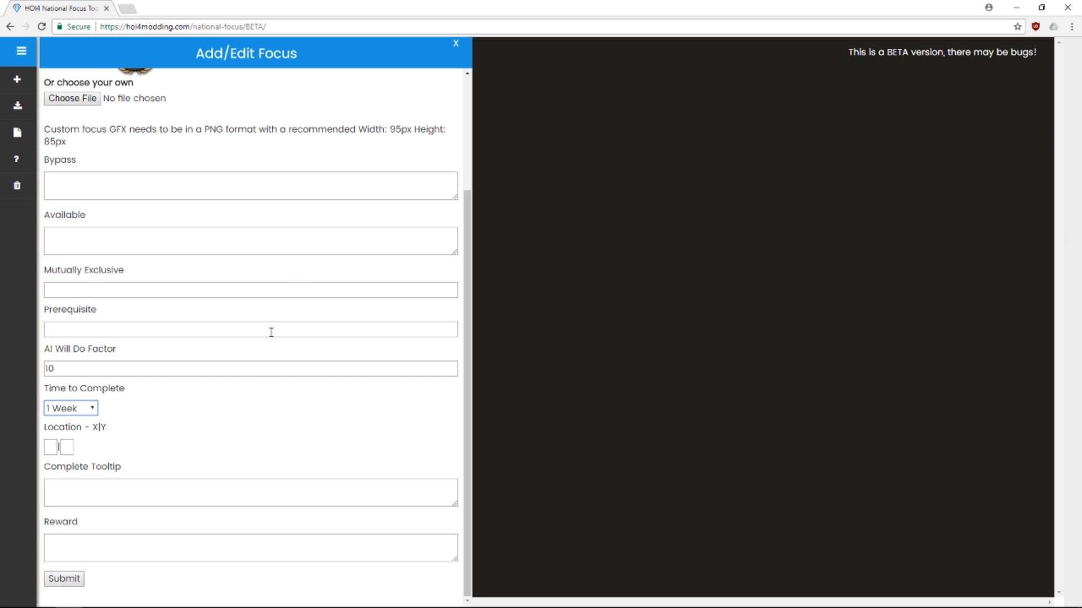
{"action": "left_click", "coordinate": [53, 447]}
{"action": "type", "text": "0"}
{"action": "key", "text": "Tab"}
{"action": "type", "text": "0"}
{"action": "left_click", "coordinate": [456, 43]}
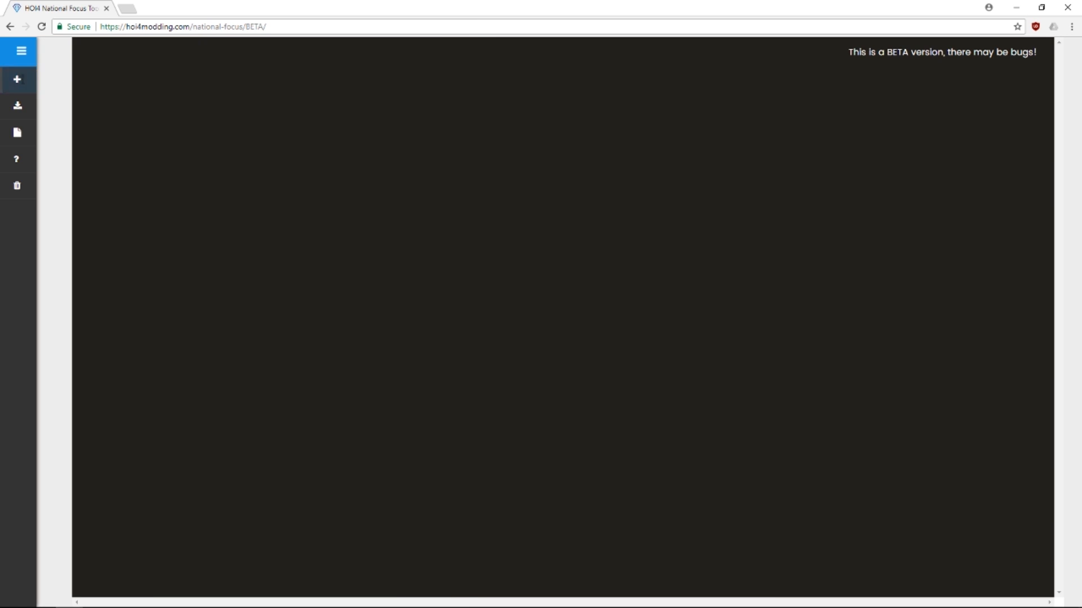
Reopen the Test focus form and bring up the Reward effect helper
{"action": "left_click", "coordinate": [17, 78]}
{"action": "left_click", "coordinate": [456, 44]}
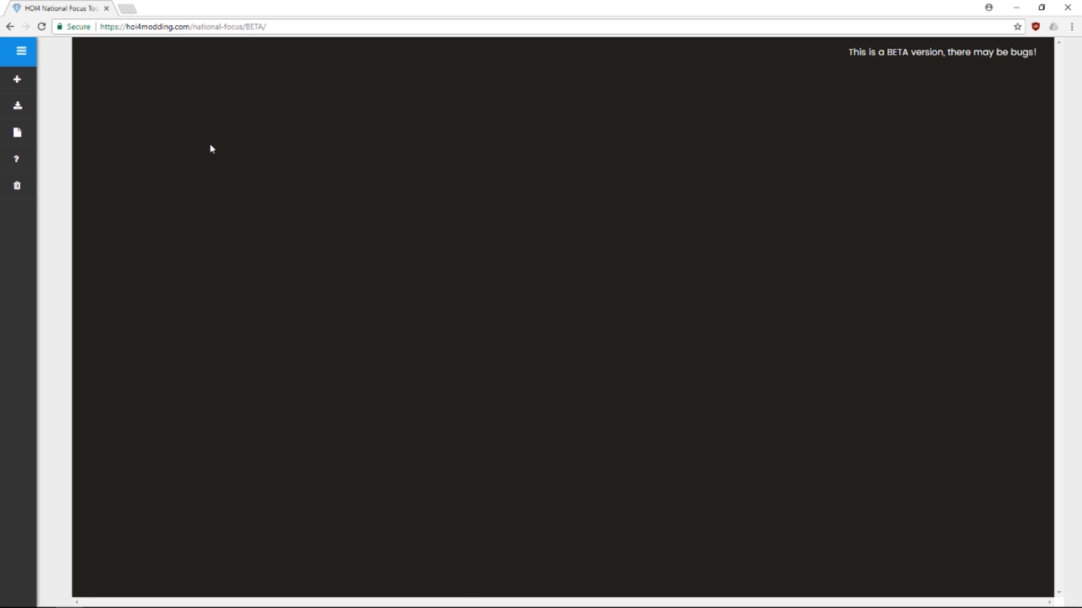
{"action": "left_click", "coordinate": [17, 80]}
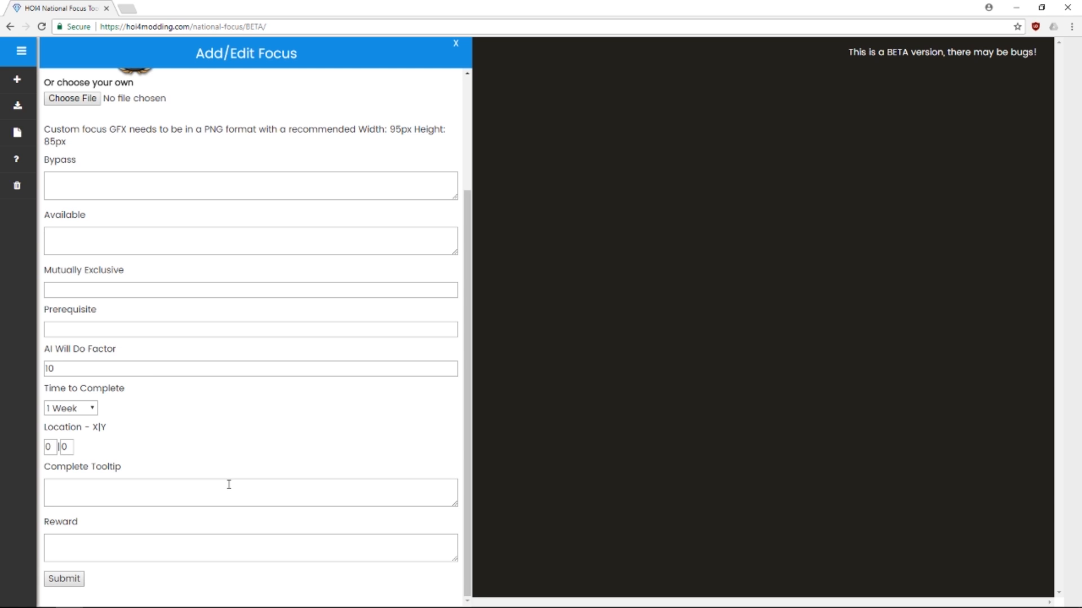
{"action": "left_click", "coordinate": [155, 550]}
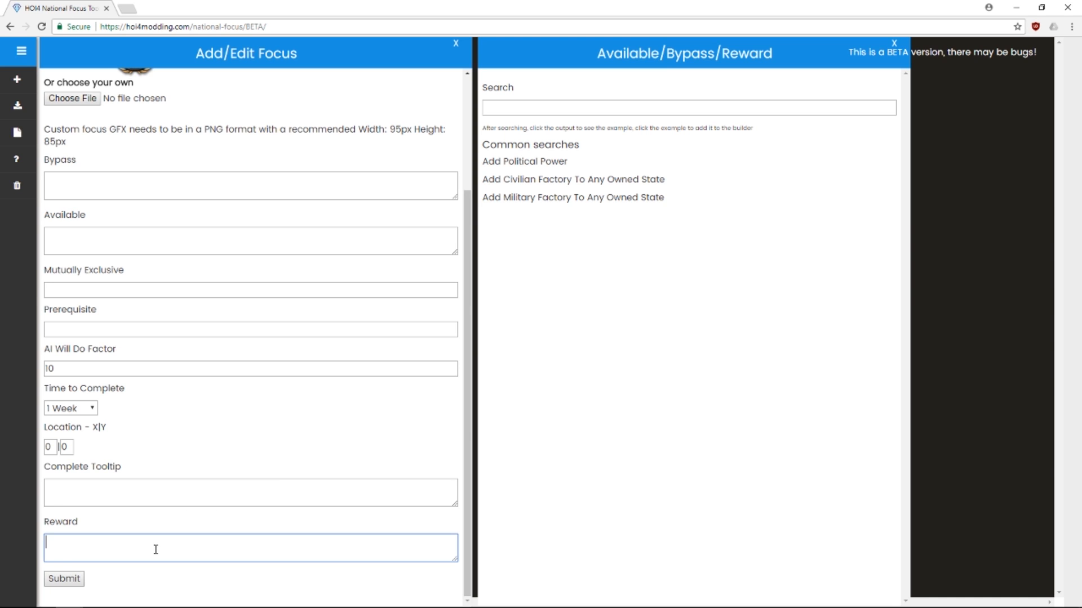
Preview and hide the military factory and political power example codes
{"action": "left_click", "coordinate": [528, 198]}
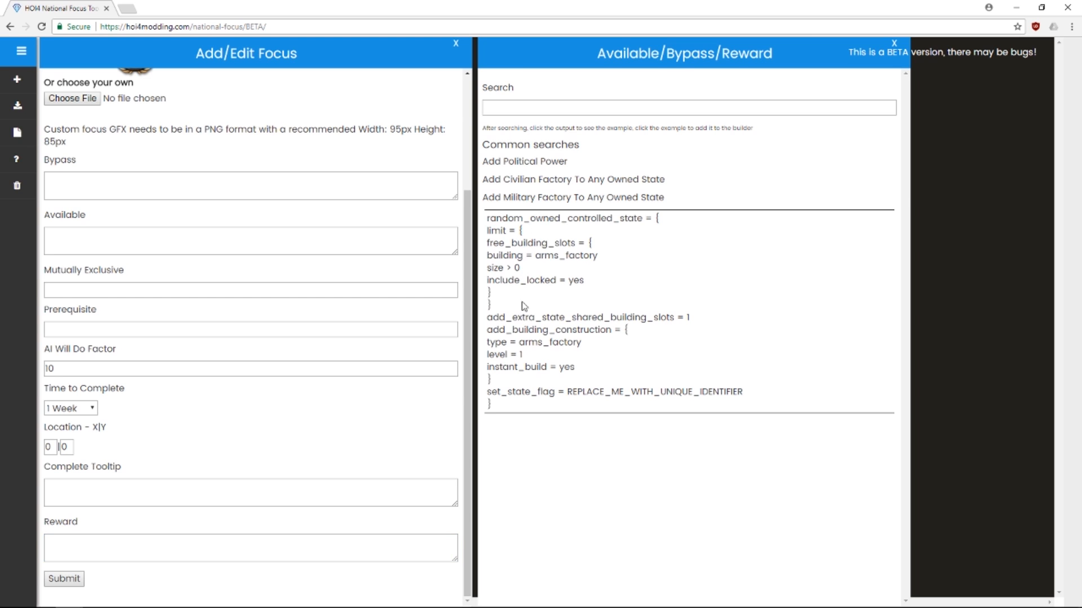
{"action": "left_click", "coordinate": [533, 198]}
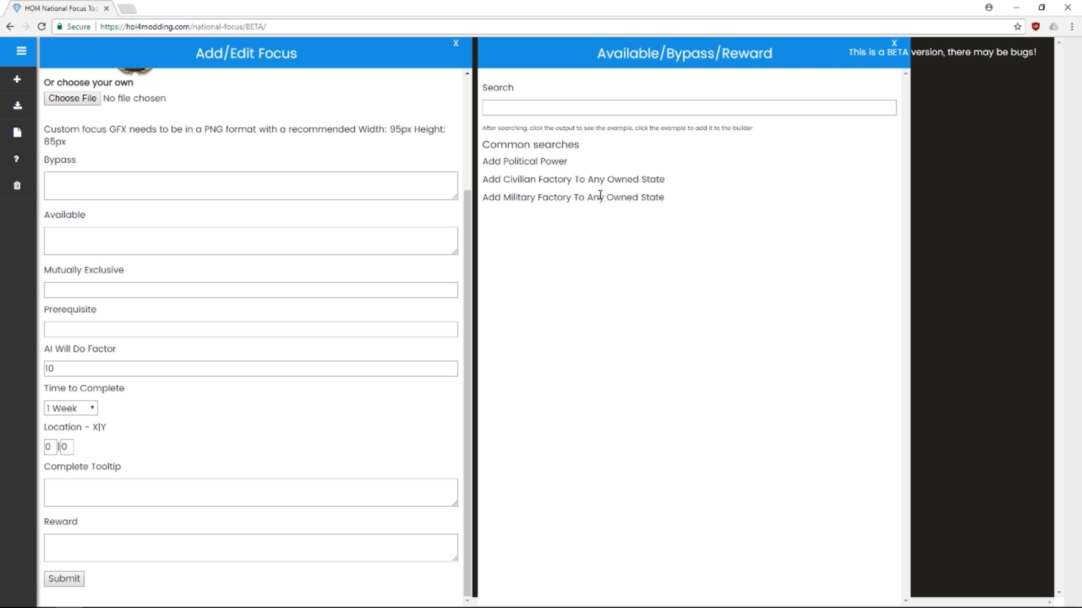
{"action": "left_click", "coordinate": [600, 197]}
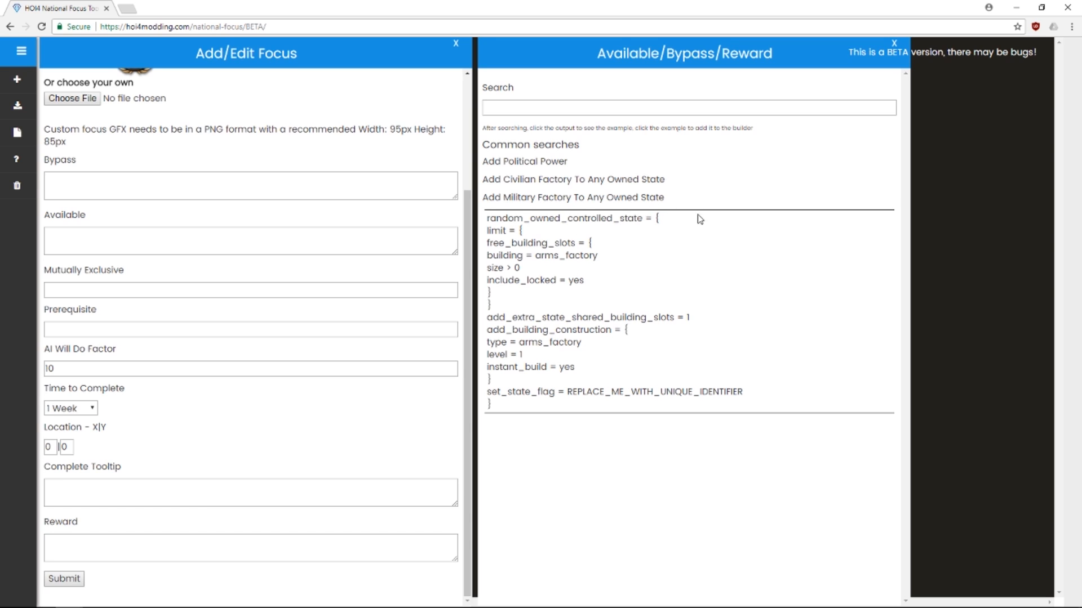
{"action": "double_click", "coordinate": [622, 197]}
{"action": "left_click", "coordinate": [612, 197]}
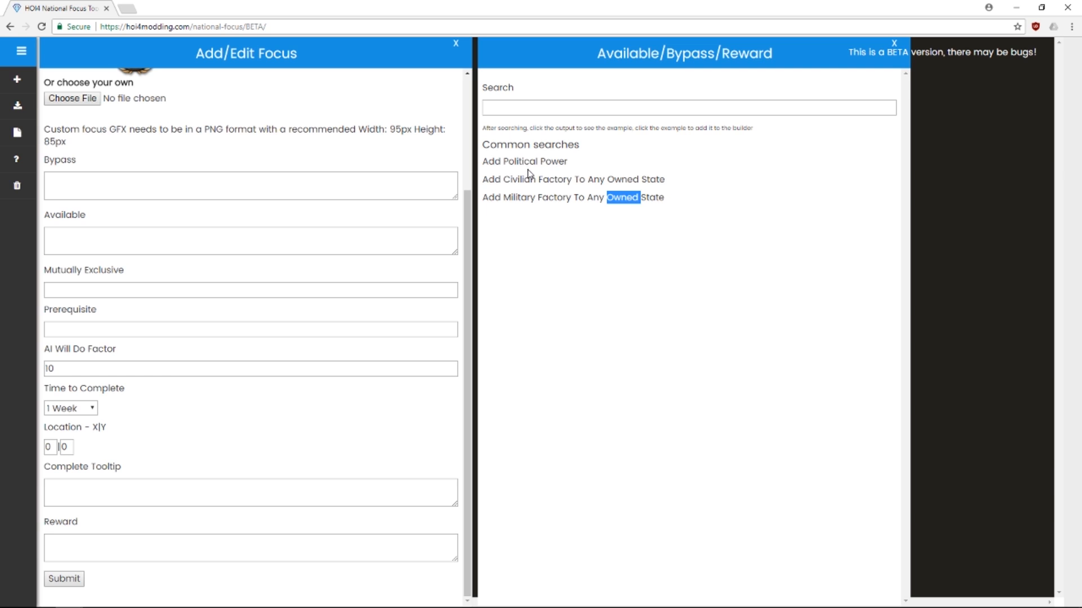
{"action": "left_click", "coordinate": [545, 162]}
{"action": "scroll", "coordinate": [258, 238], "scroll_direction": "up", "scroll_amount": 3}
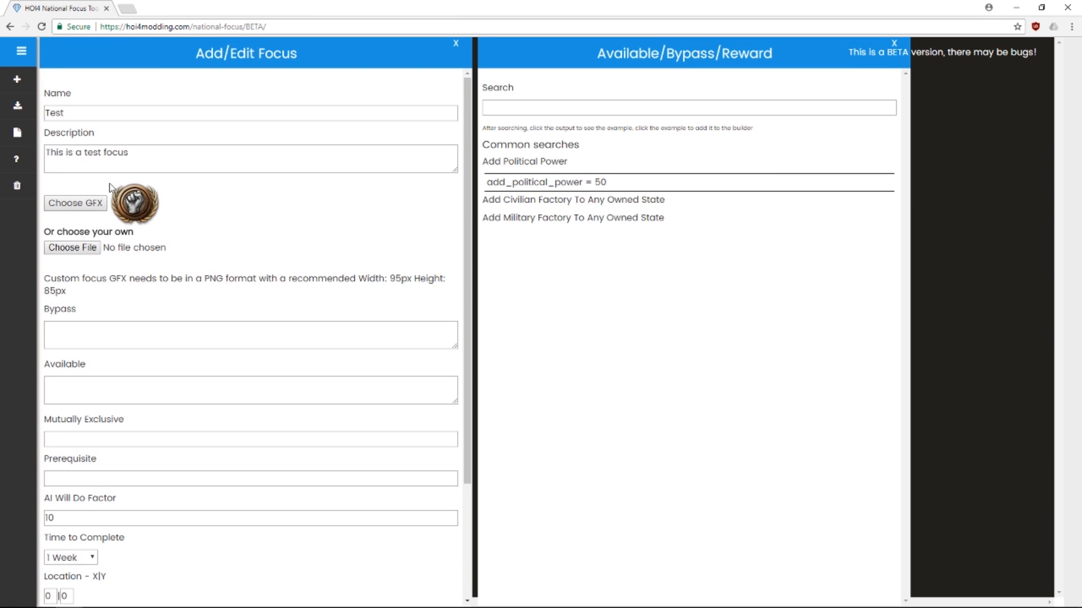
{"action": "scroll", "coordinate": [299, 220], "scroll_direction": "down", "scroll_amount": 3}
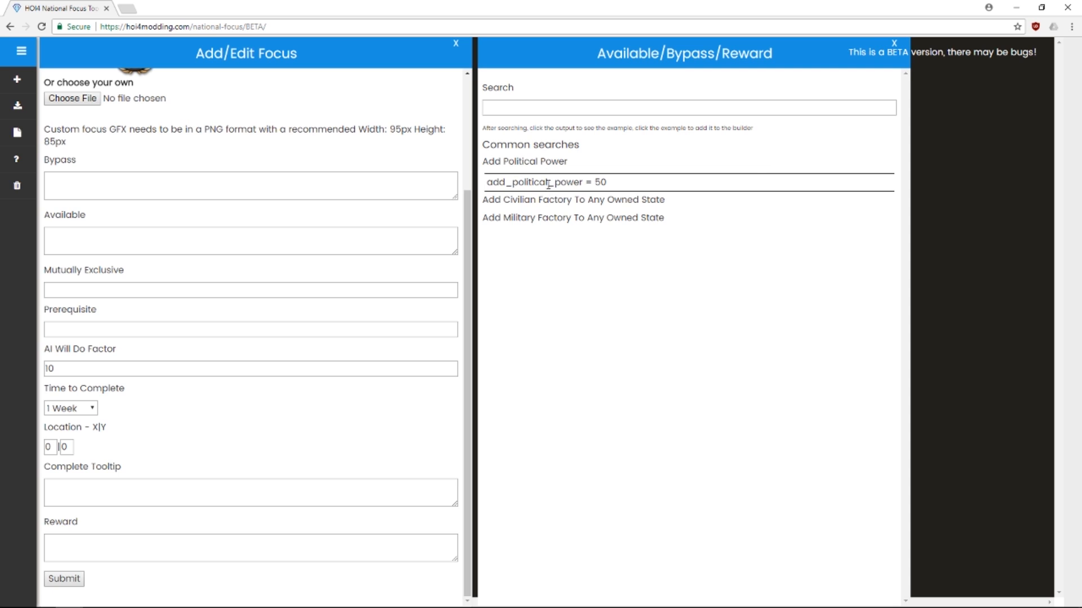
{"action": "left_click", "coordinate": [536, 165]}
Search 'political' and build an add_political_power = 100 effect for the Reward
{"action": "left_click", "coordinate": [526, 107]}
{"action": "type", "text": "political"}
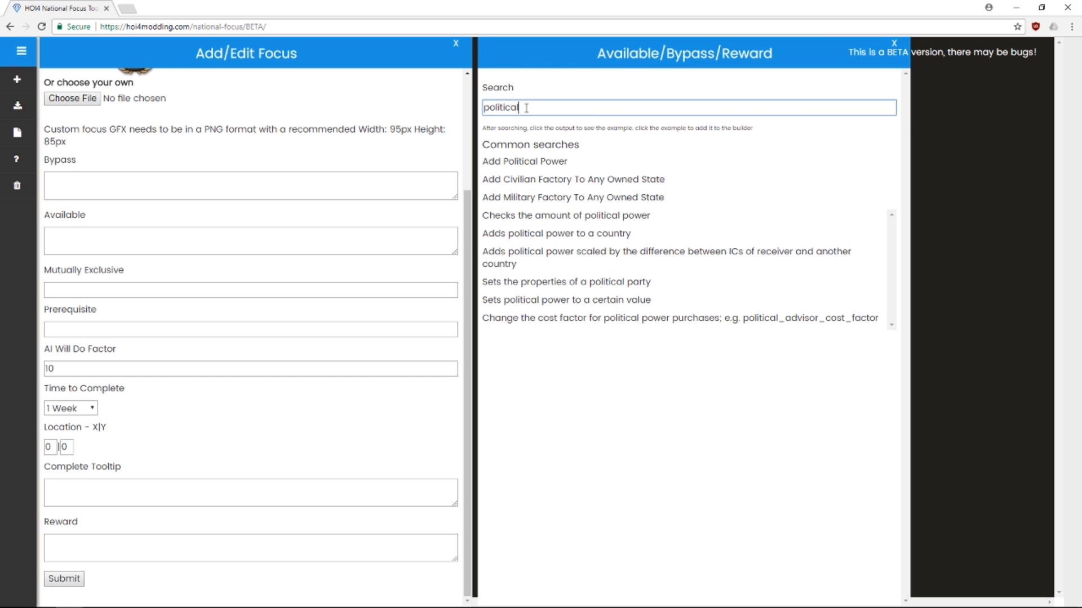
{"action": "left_click", "coordinate": [536, 163]}
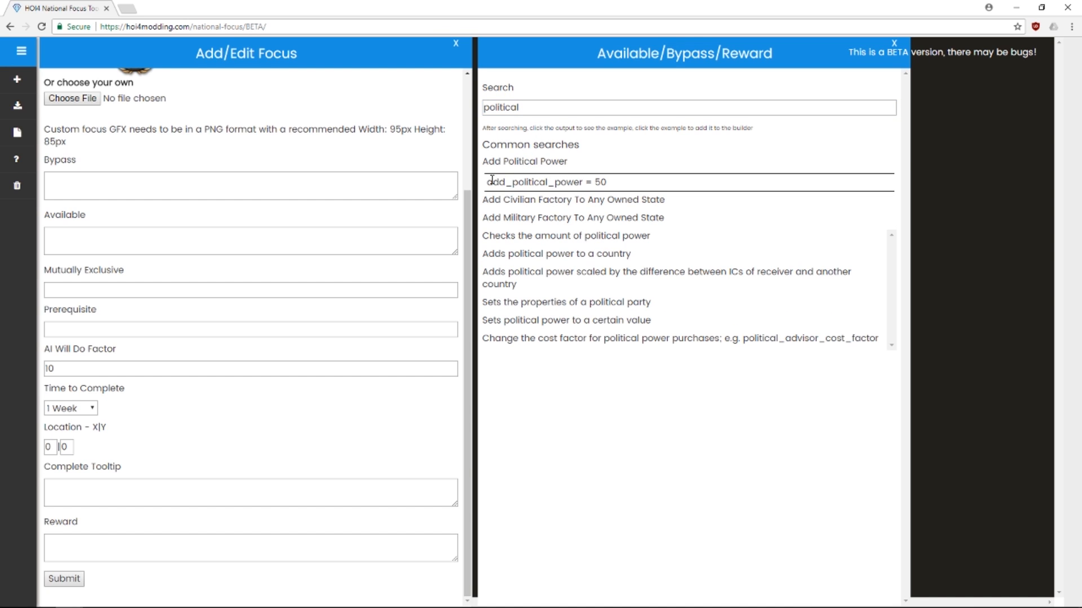
{"action": "left_click", "coordinate": [524, 160]}
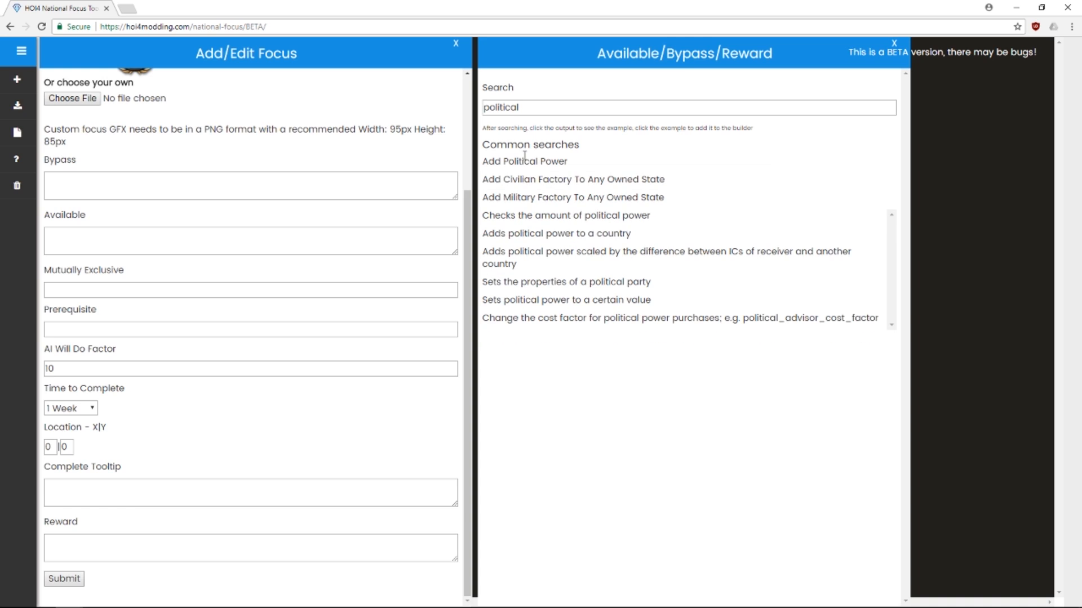
{"action": "left_click", "coordinate": [527, 233]}
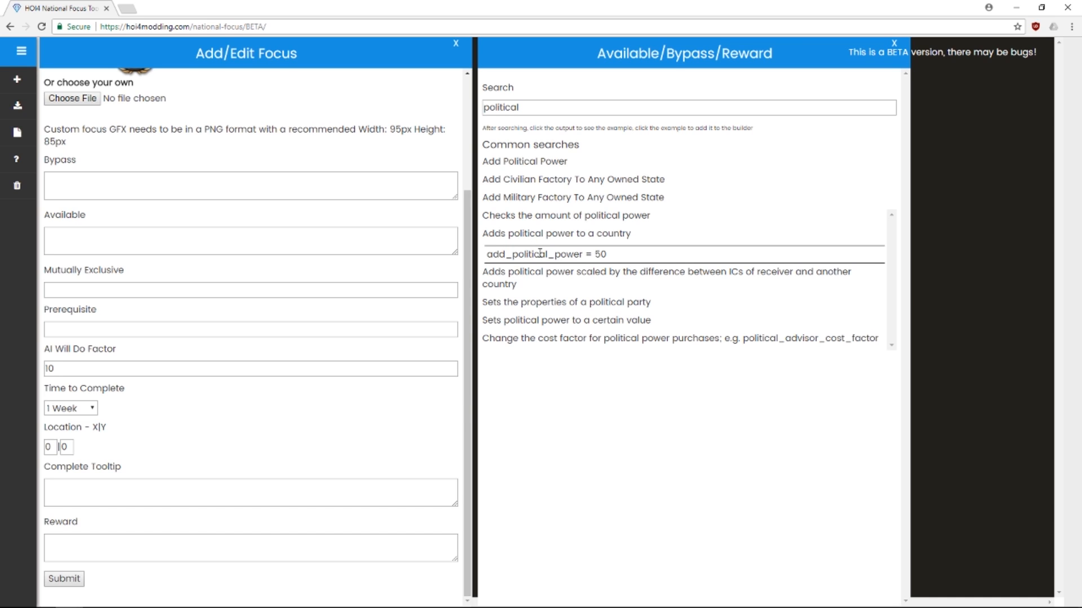
{"action": "left_click", "coordinate": [539, 254]}
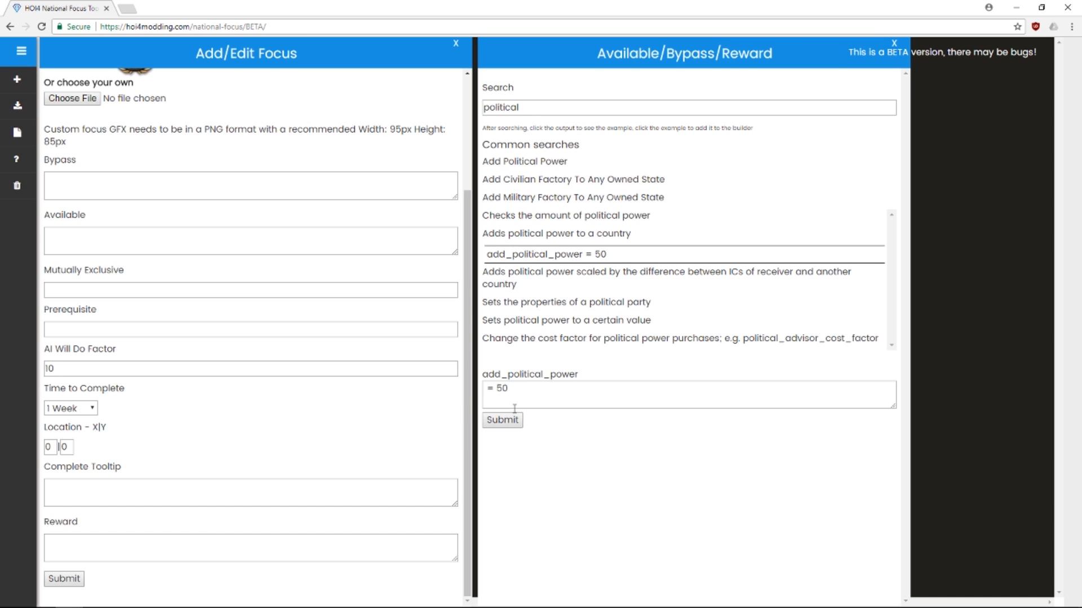
{"action": "left_click", "coordinate": [505, 390]}
{"action": "key", "text": "BackSpace"}
{"action": "type", "text": "100"}
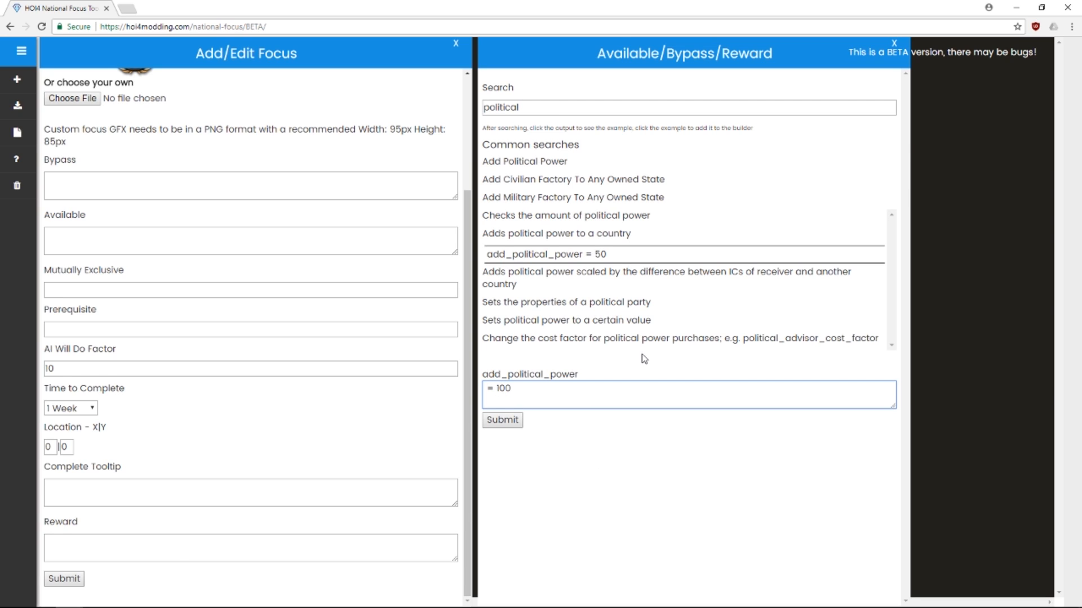
{"action": "left_click", "coordinate": [506, 422]}
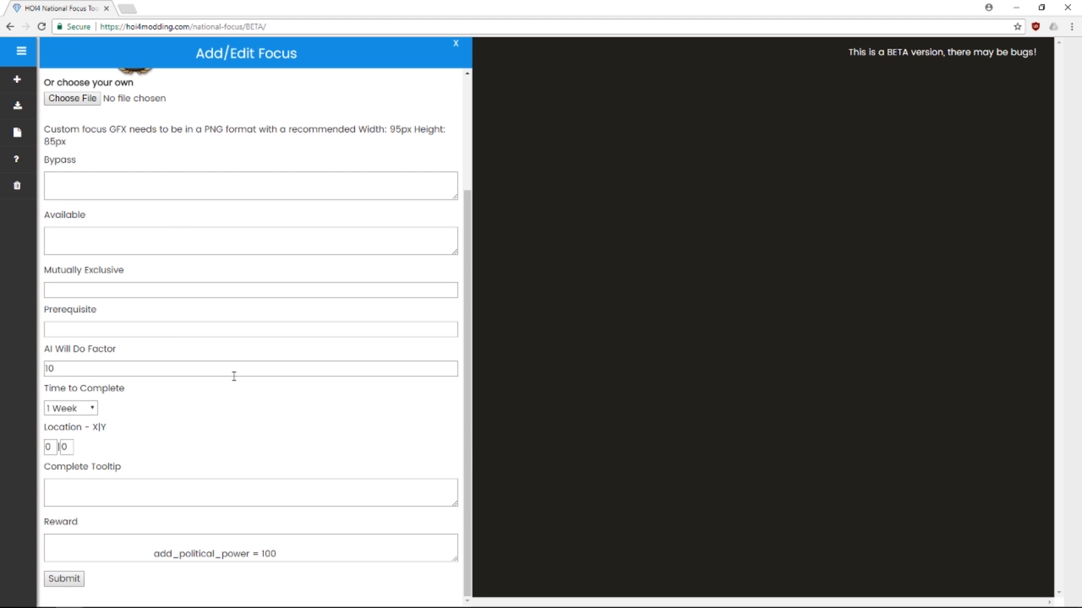
Save the Test focus, then lower the new focus's AI Will Do Factor to 1
{"action": "left_click", "coordinate": [64, 579]}
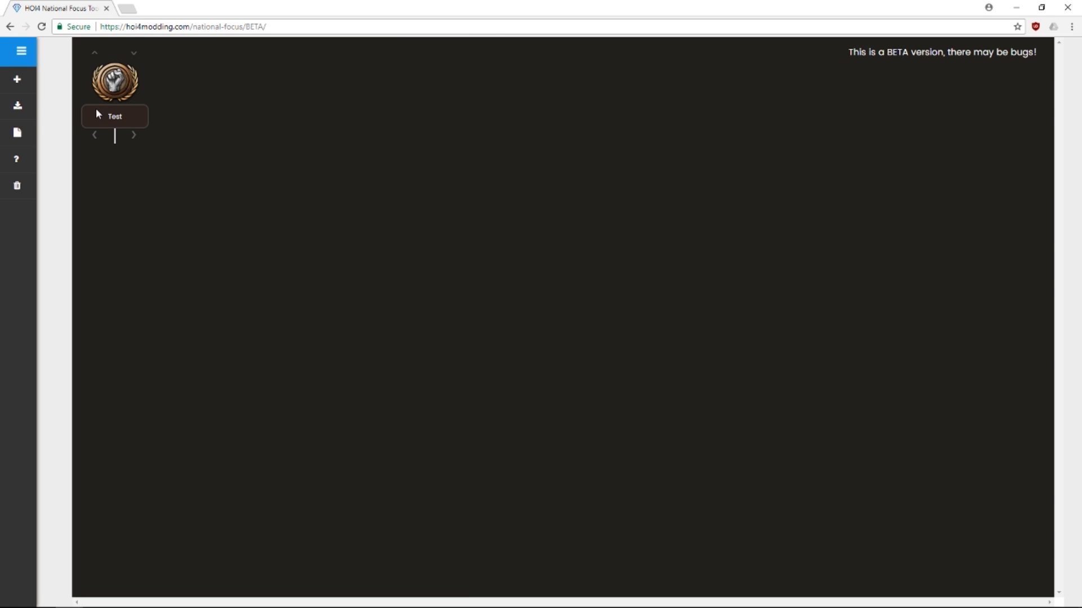
{"action": "scroll", "coordinate": [272, 208], "scroll_direction": "up", "scroll_amount": 3}
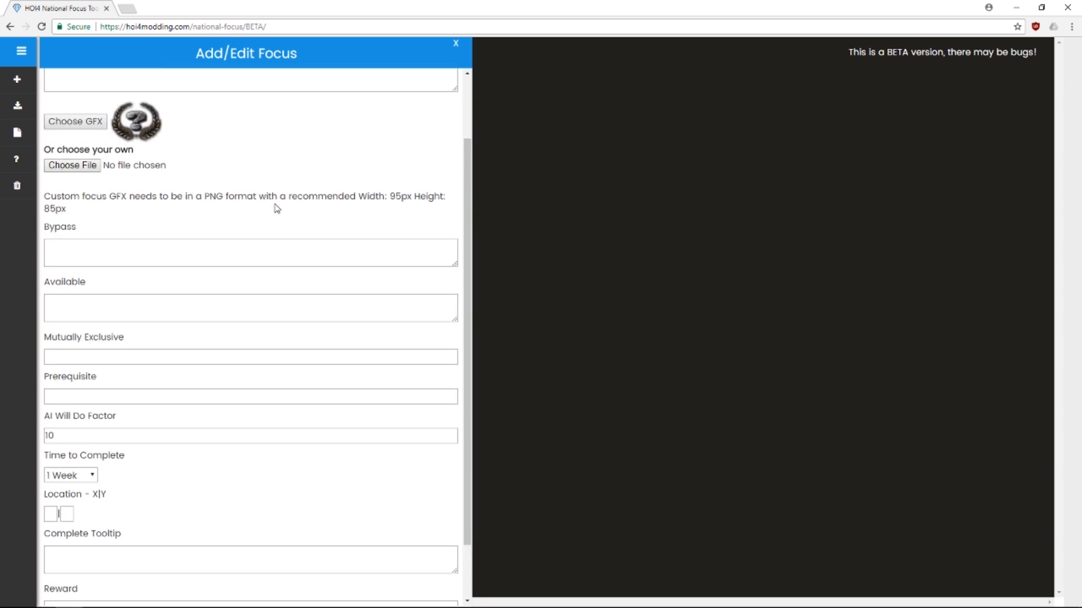
{"action": "scroll", "coordinate": [193, 342], "scroll_direction": "down", "scroll_amount": 3}
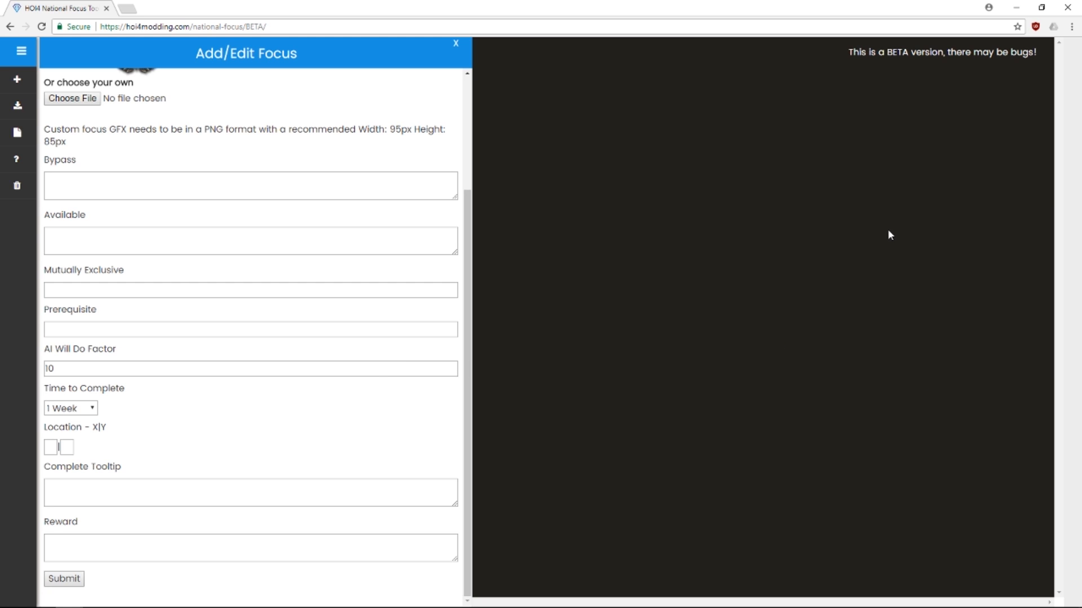
{"action": "scroll", "coordinate": [369, 383], "scroll_direction": "up", "scroll_amount": 3}
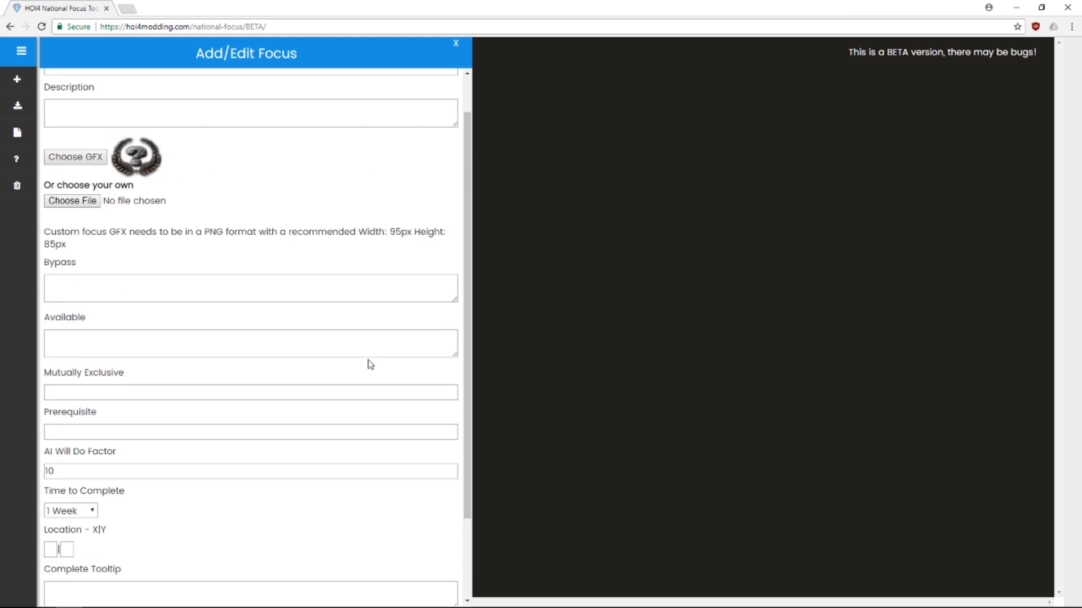
{"action": "triple_click", "coordinate": [455, 520]}
{"action": "triple_click", "coordinate": [454, 520]}
{"action": "triple_click", "coordinate": [454, 519]}
Set the new focus's completion time to 10 Weeks
{"action": "left_click", "coordinate": [90, 556]}
{"action": "scroll", "coordinate": [93, 555], "scroll_direction": "down", "scroll_amount": 1}
{"action": "left_click", "coordinate": [85, 501]}
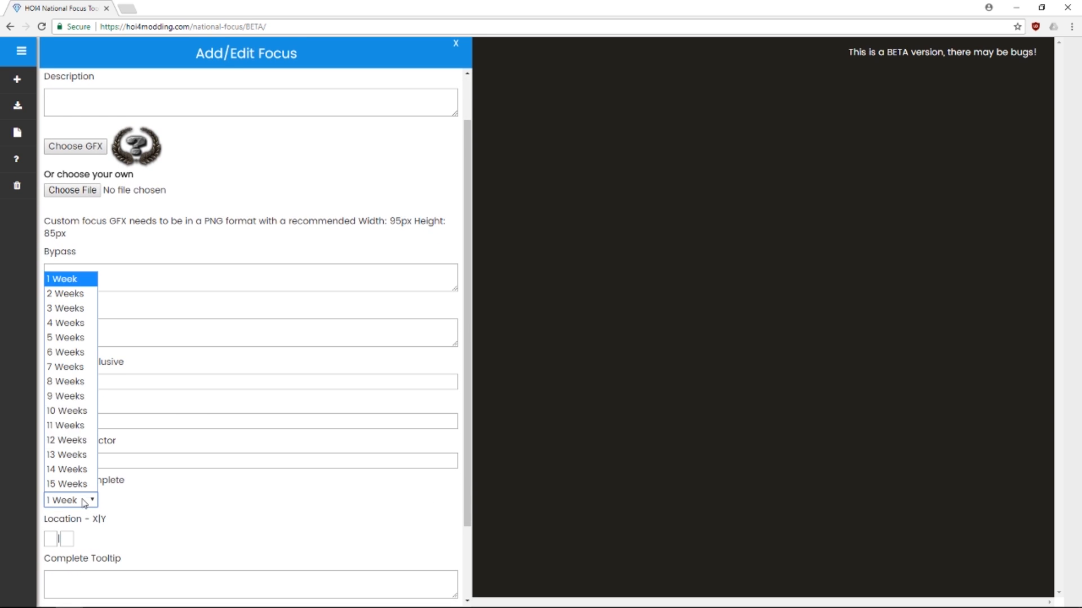
{"action": "left_click", "coordinate": [72, 411]}
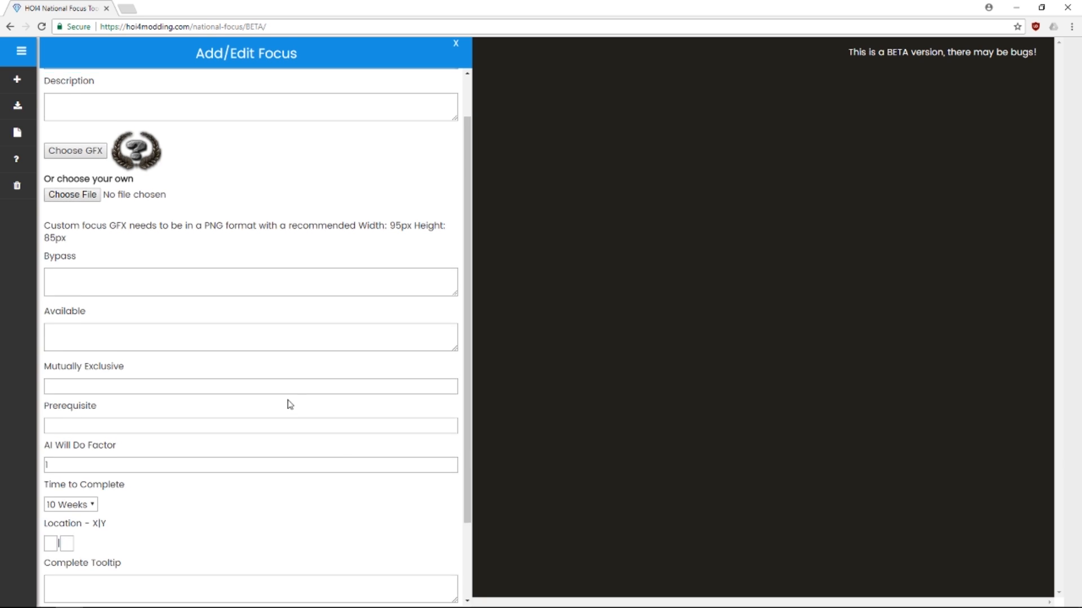
{"action": "scroll", "coordinate": [290, 404], "scroll_direction": "up", "scroll_amount": 1}
{"action": "left_click", "coordinate": [204, 116]}
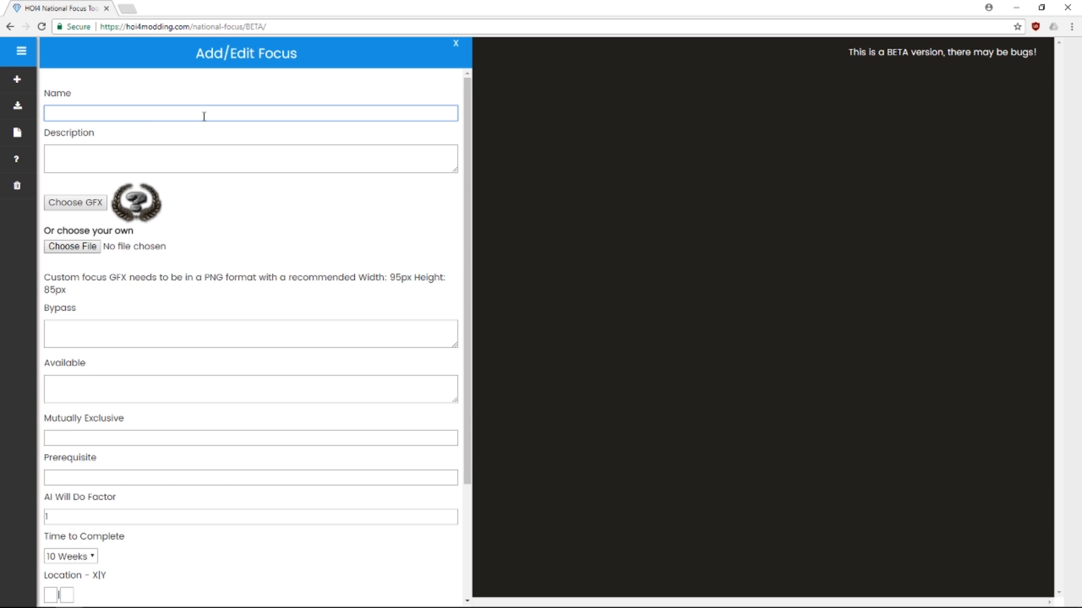
Name the focus 'Generic Build 1' with description 'Add civilian factories'
{"action": "type", "text": "Generic Build 1"}
{"action": "left_click", "coordinate": [160, 151]}
{"action": "type", "text": "Add civi"}
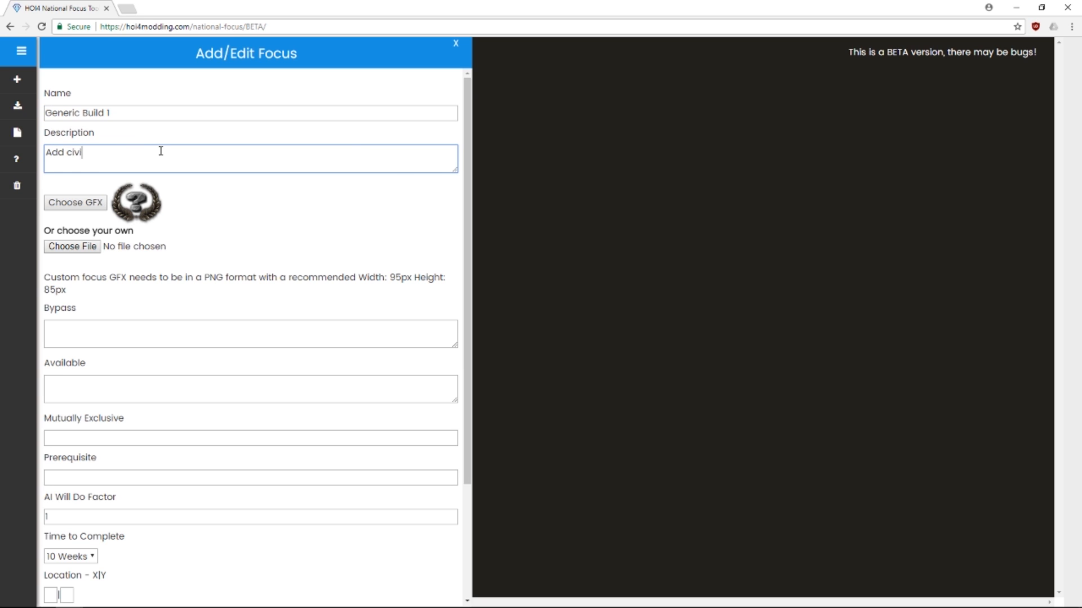
{"action": "type", "text": "lian factories"}
Choose the factory icon as the Generic Build 1 focus's GFX
{"action": "left_click", "coordinate": [56, 204]}
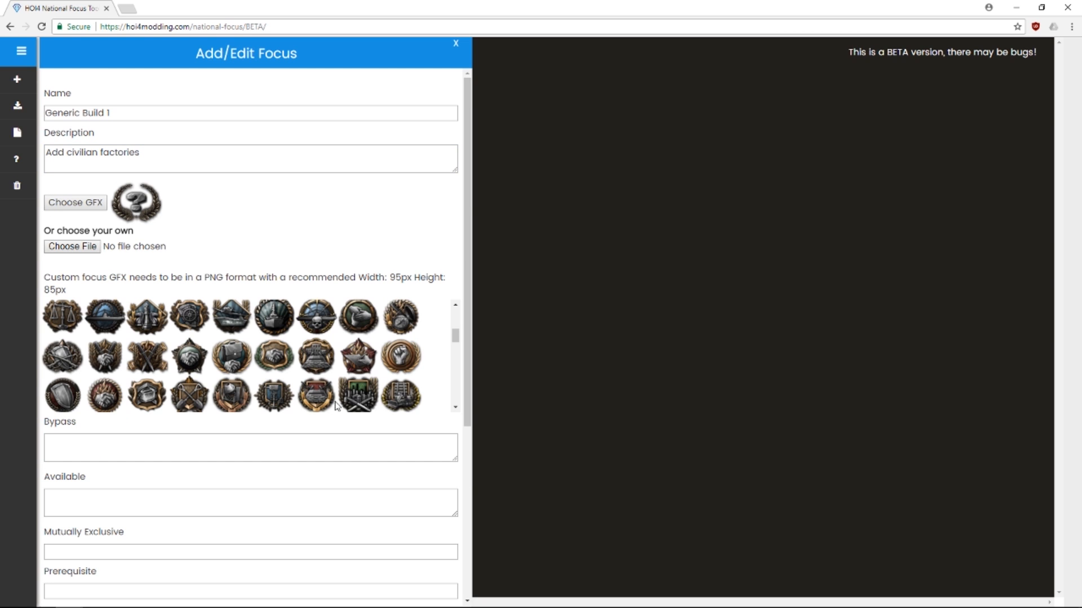
{"action": "scroll", "coordinate": [393, 404], "scroll_direction": "down", "scroll_amount": 3}
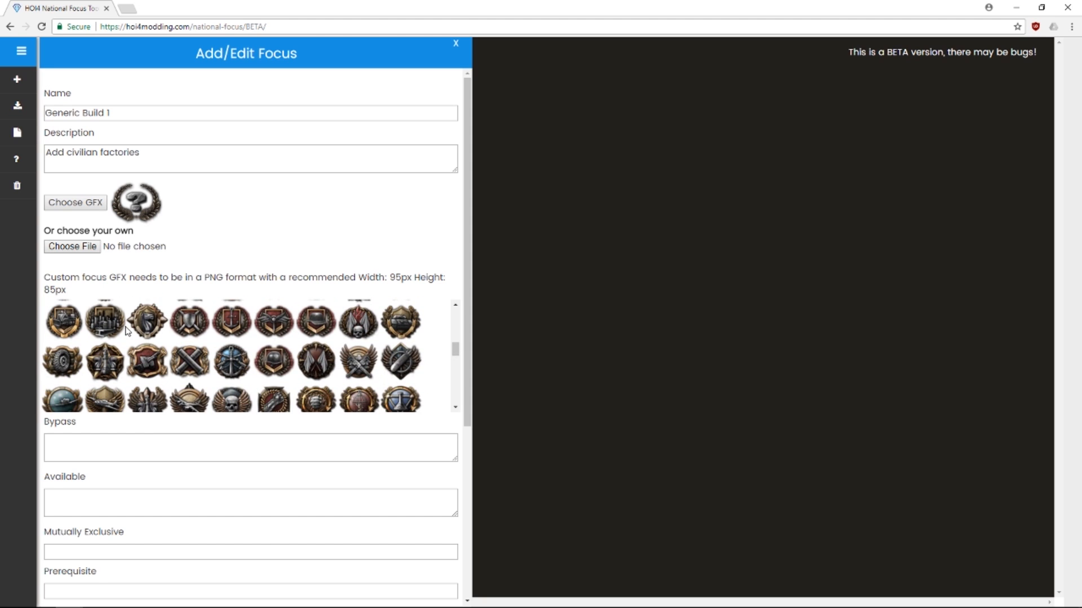
{"action": "left_click", "coordinate": [99, 330]}
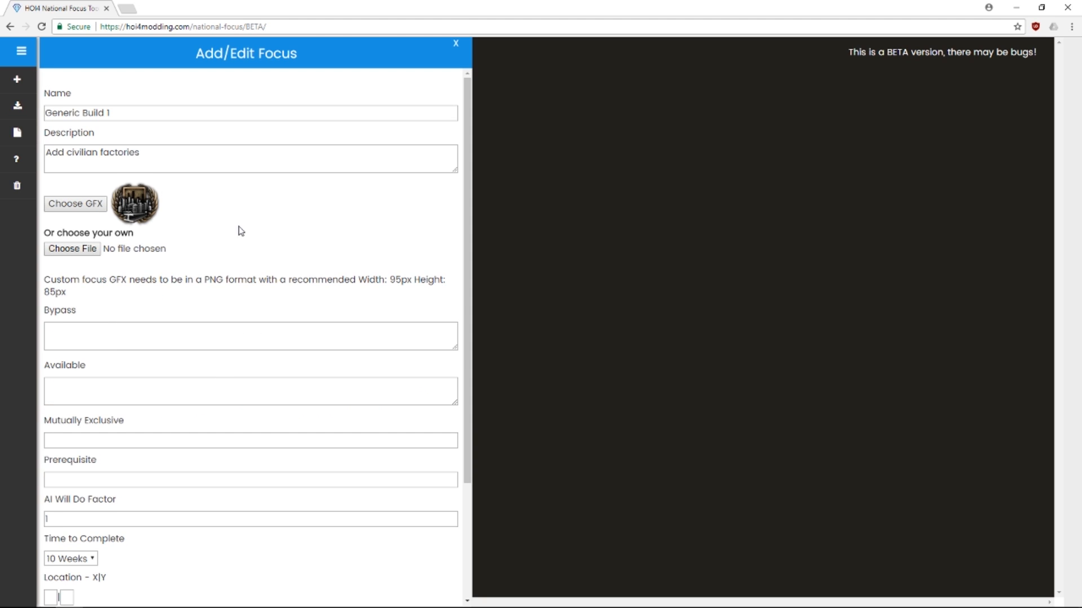
{"action": "scroll", "coordinate": [245, 208], "scroll_direction": "down", "scroll_amount": 2}
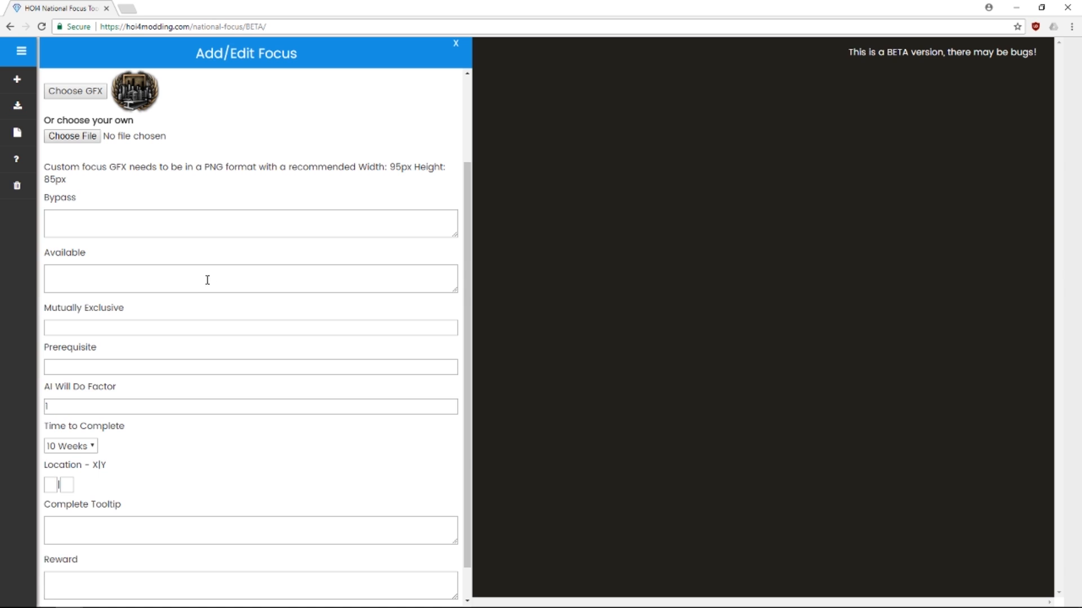
Insert the has_war_with example with German Reich, giving Available = has_war_with = GER
{"action": "left_click", "coordinate": [210, 279]}
{"action": "left_click", "coordinate": [554, 109]}
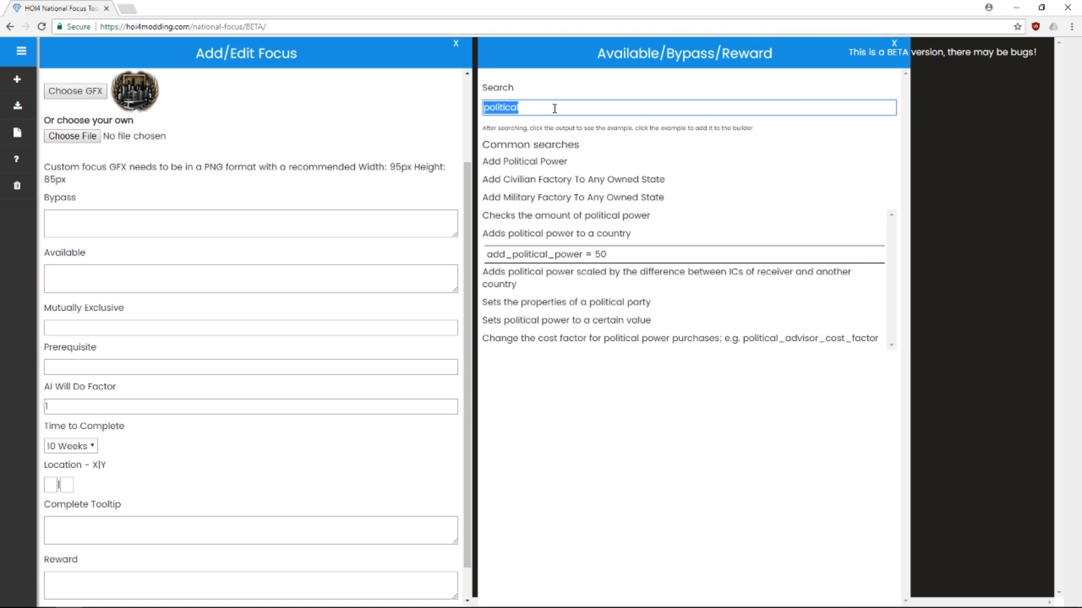
{"action": "key", "text": "BackSpace"}
{"action": "type", "text": "at war"}
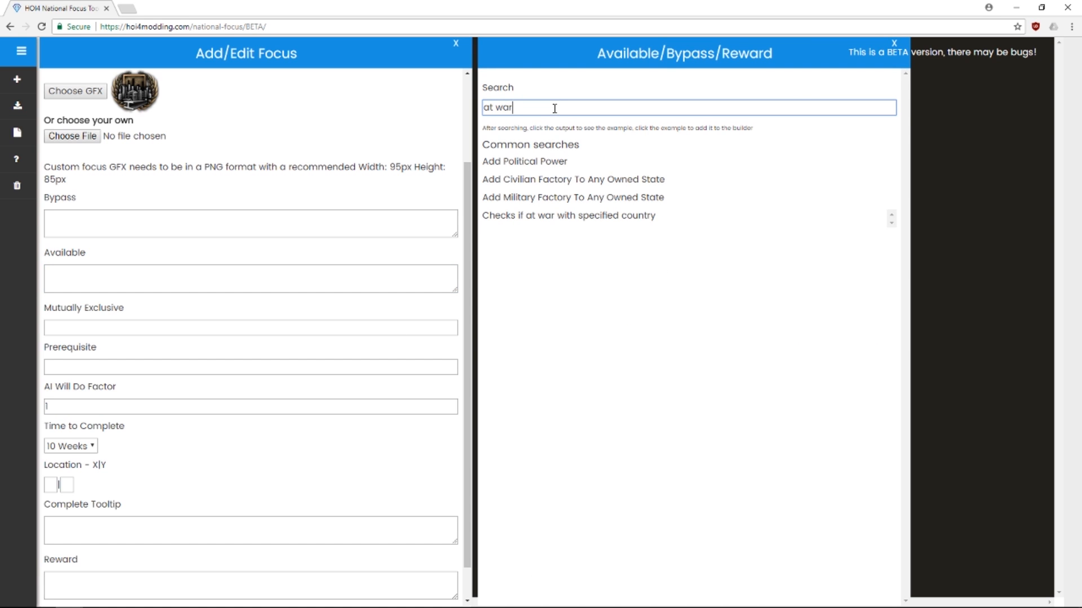
{"action": "left_click", "coordinate": [544, 215]}
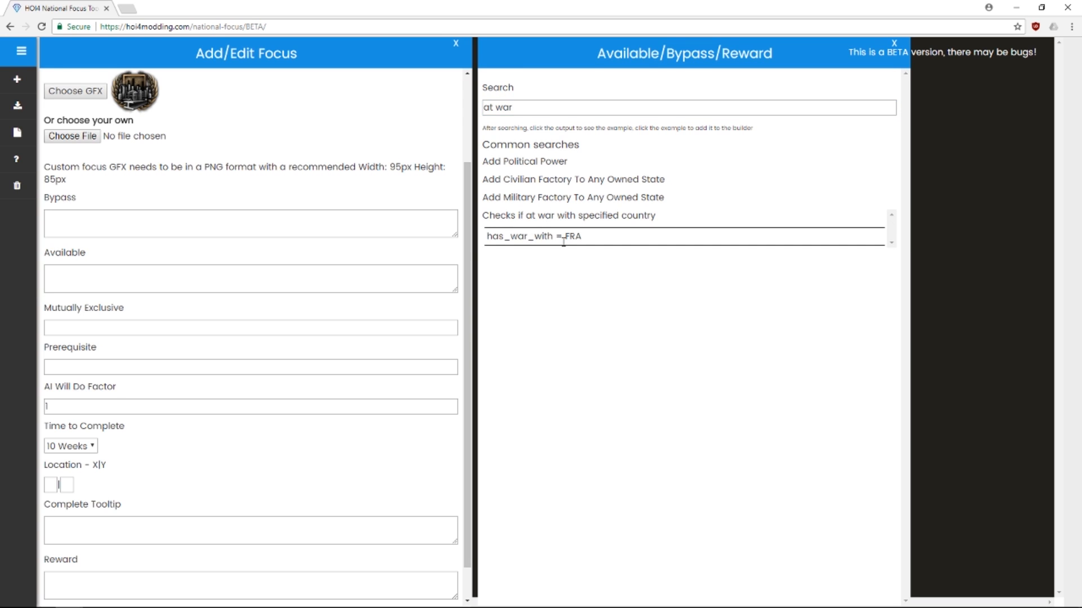
{"action": "left_click", "coordinate": [552, 238]}
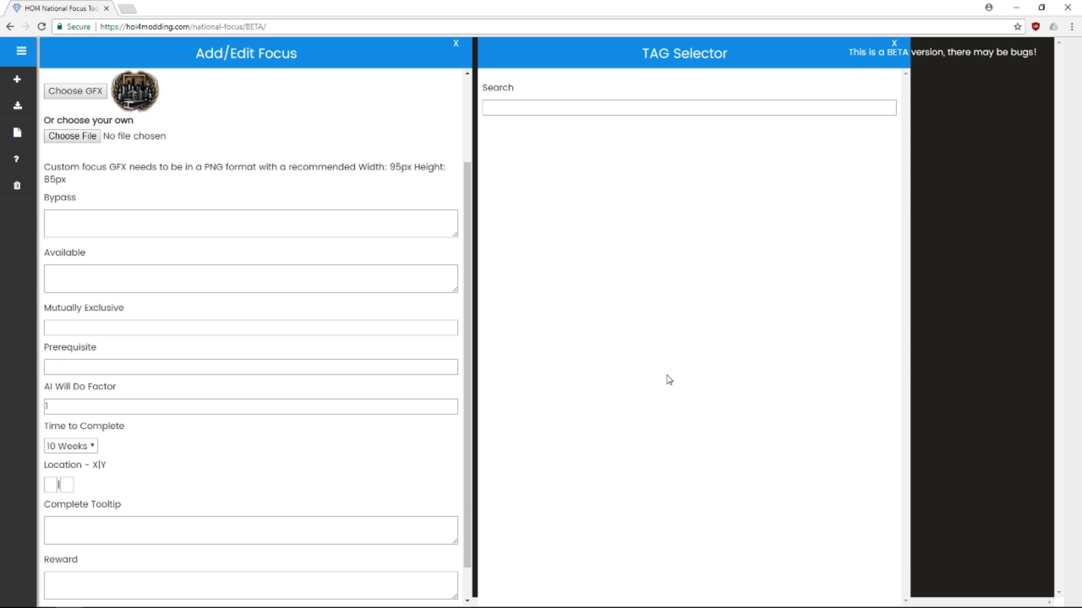
{"action": "left_click", "coordinate": [590, 101]}
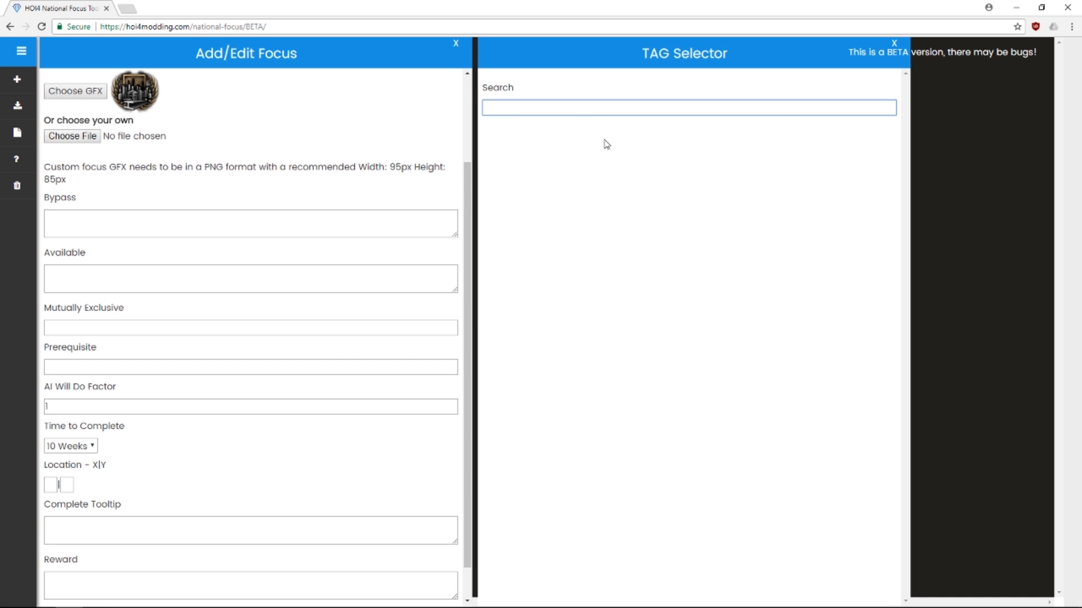
{"action": "type", "text": "pol"}
{"action": "key", "text": "BackSpace"}
{"action": "key", "text": "BackSpace"}
{"action": "key", "text": "BackSpace"}
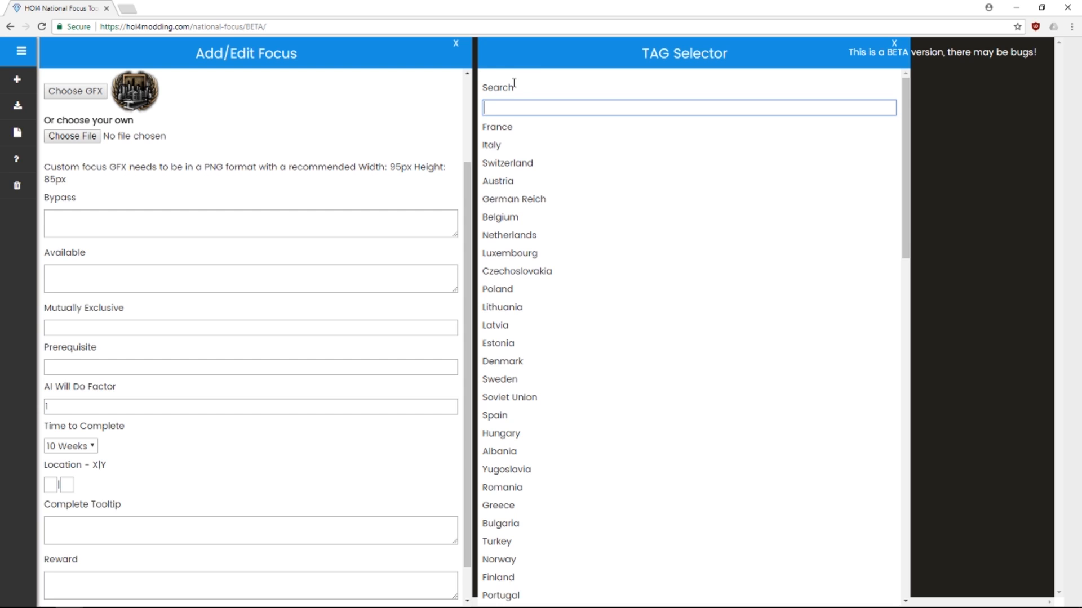
{"action": "left_click", "coordinate": [494, 199]}
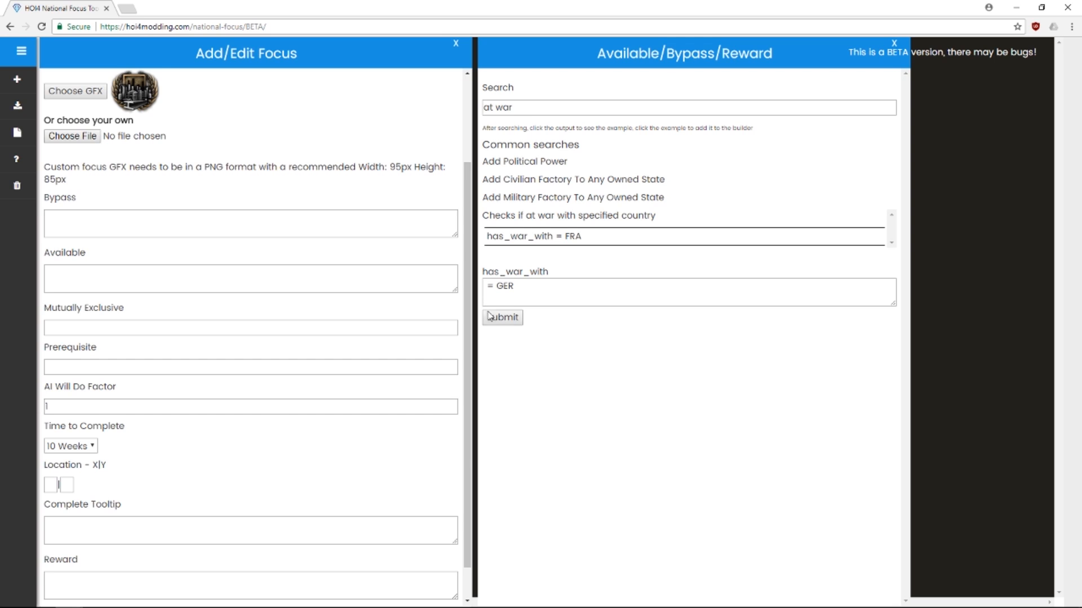
{"action": "left_click", "coordinate": [519, 320]}
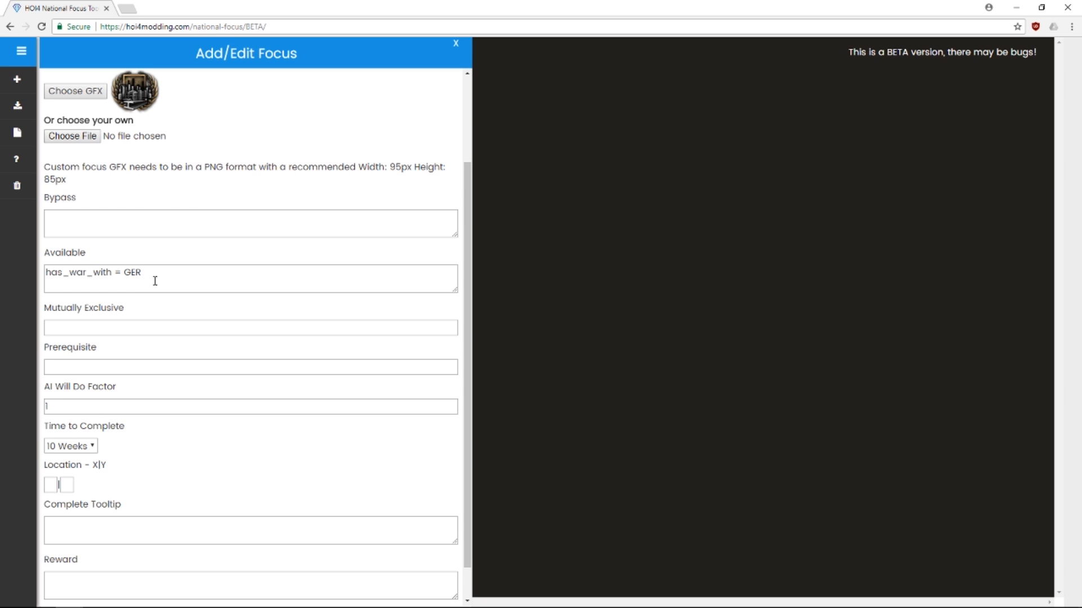
Enter location X 0, Y 2 for Generic Build 1, then close and reopen the focus form
{"action": "scroll", "coordinate": [193, 316], "scroll_direction": "down", "scroll_amount": 1}
{"action": "left_click", "coordinate": [54, 447]}
{"action": "type", "text": "0"}
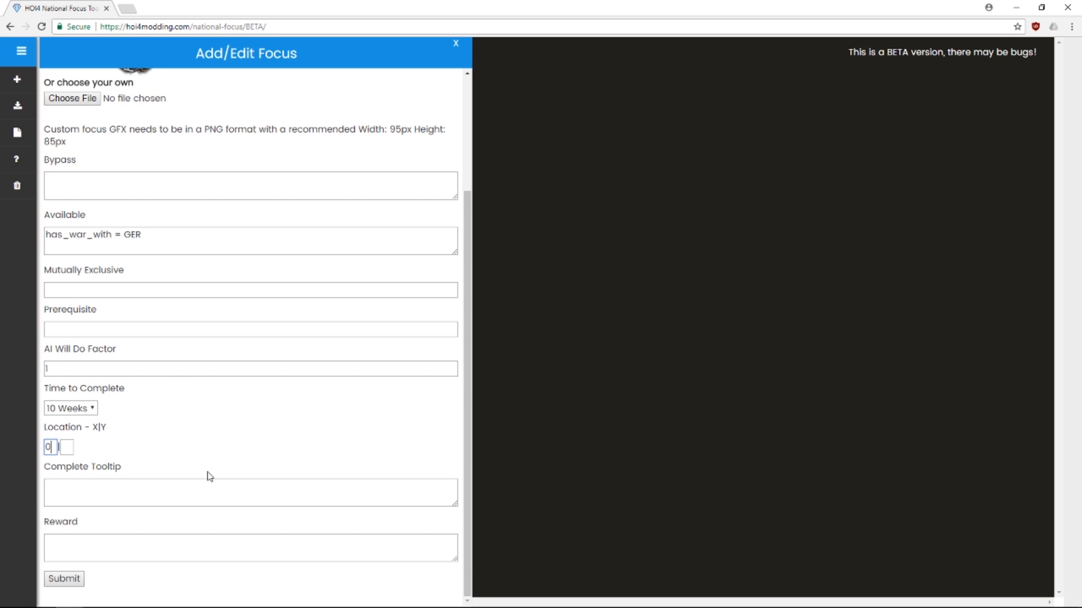
{"action": "key", "text": "Tab"}
{"action": "type", "text": "2"}
{"action": "left_click", "coordinate": [456, 44]}
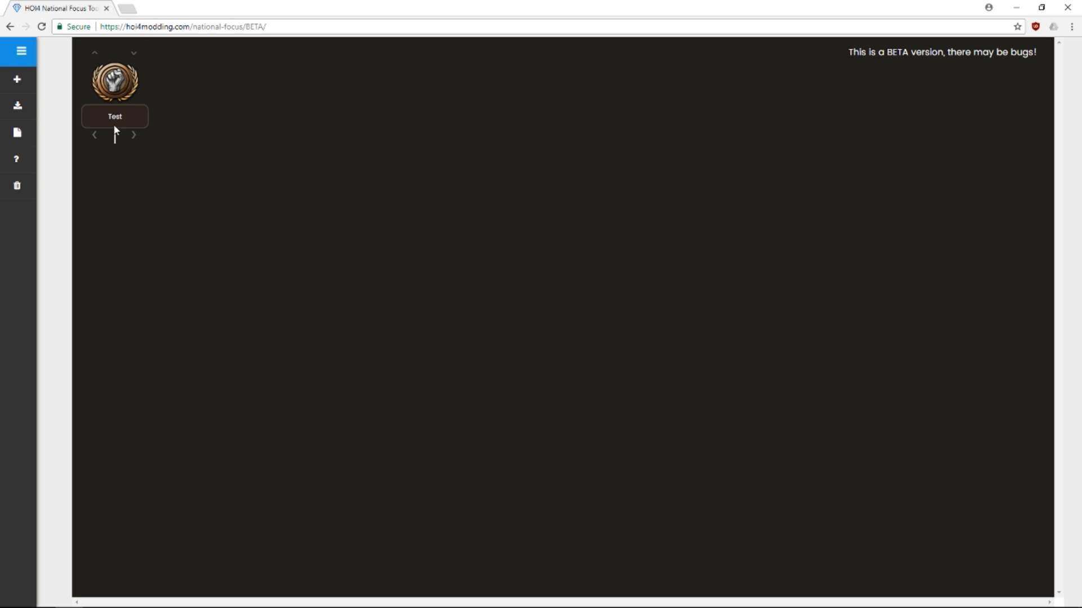
{"action": "left_click", "coordinate": [17, 78]}
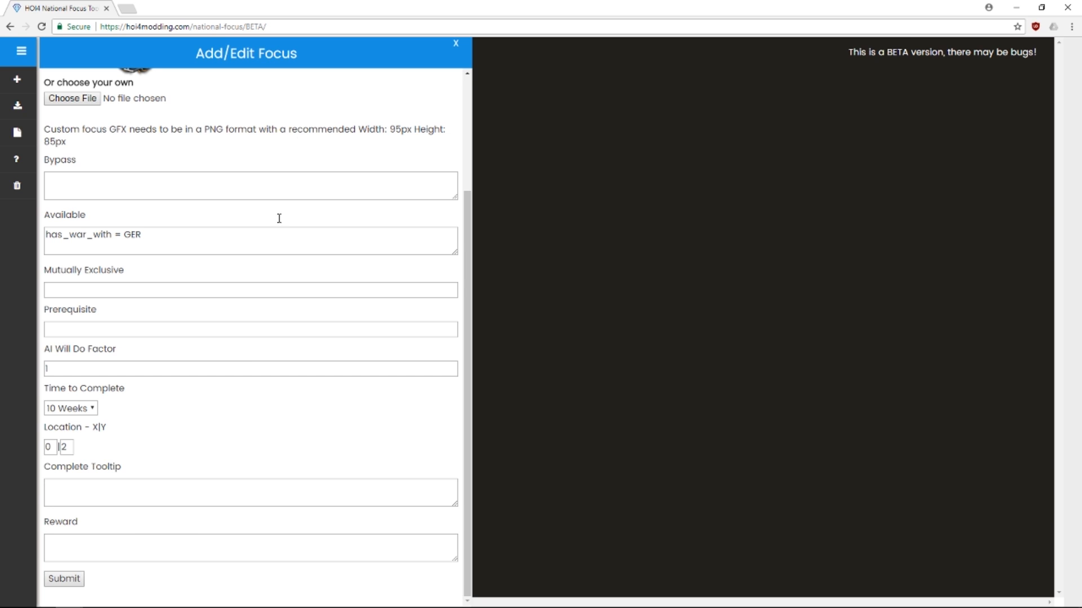
Give Generic Build 1 the Add Civilian Factory construction reward and submit it to the tree
{"action": "left_click", "coordinate": [166, 535]}
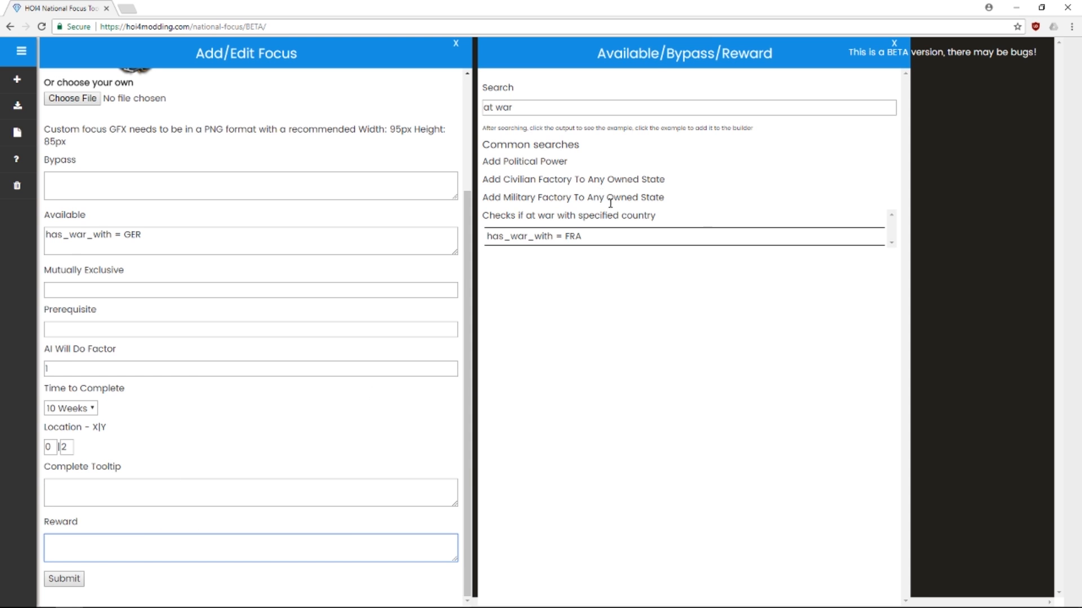
{"action": "left_click", "coordinate": [580, 218]}
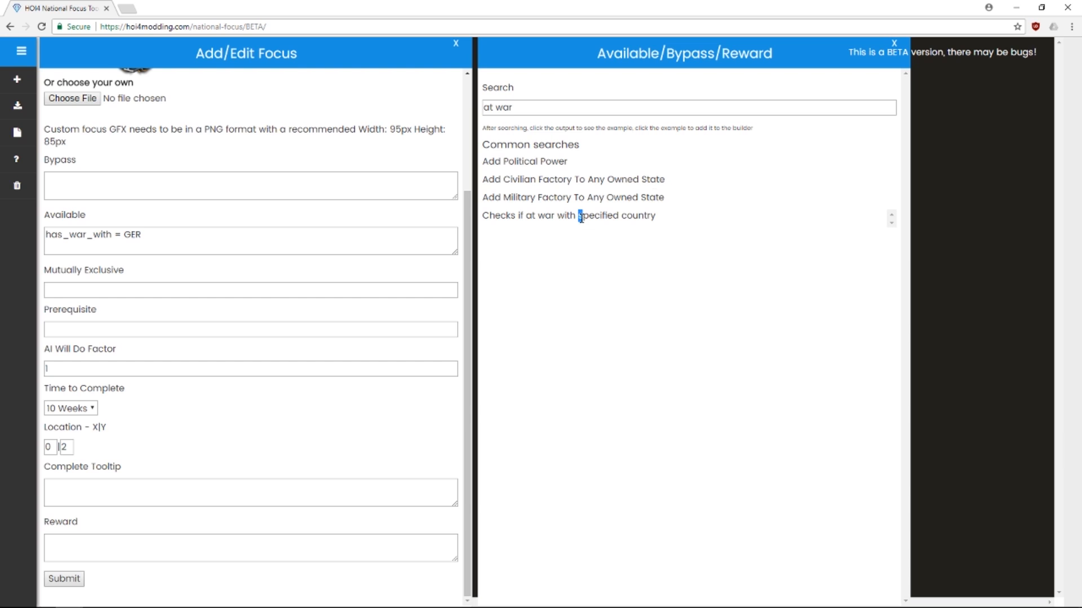
{"action": "left_click", "coordinate": [551, 181]}
{"action": "left_click", "coordinate": [549, 311]}
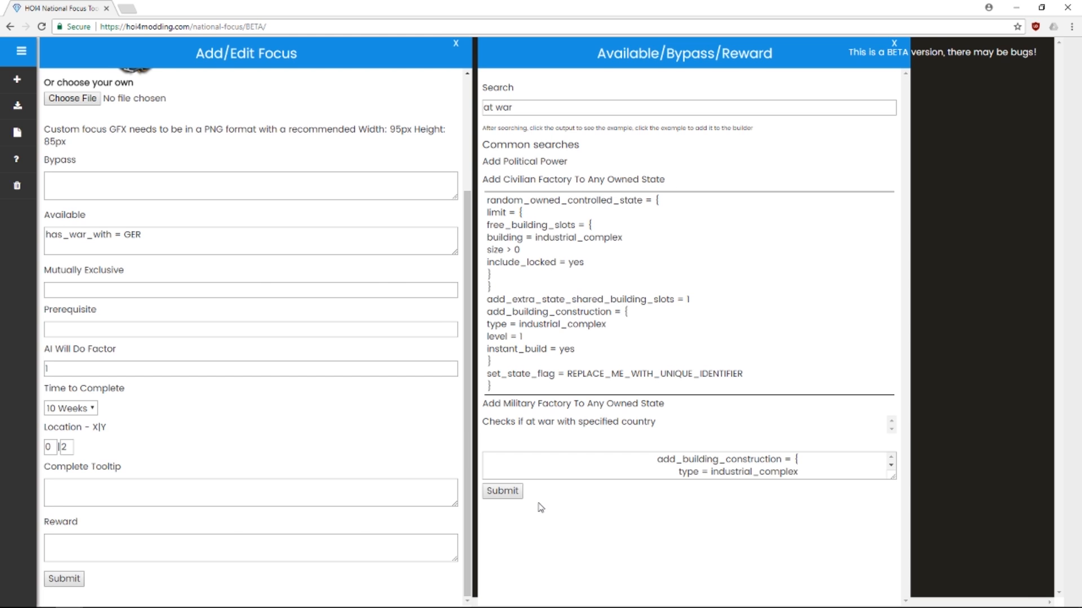
{"action": "left_click", "coordinate": [516, 494]}
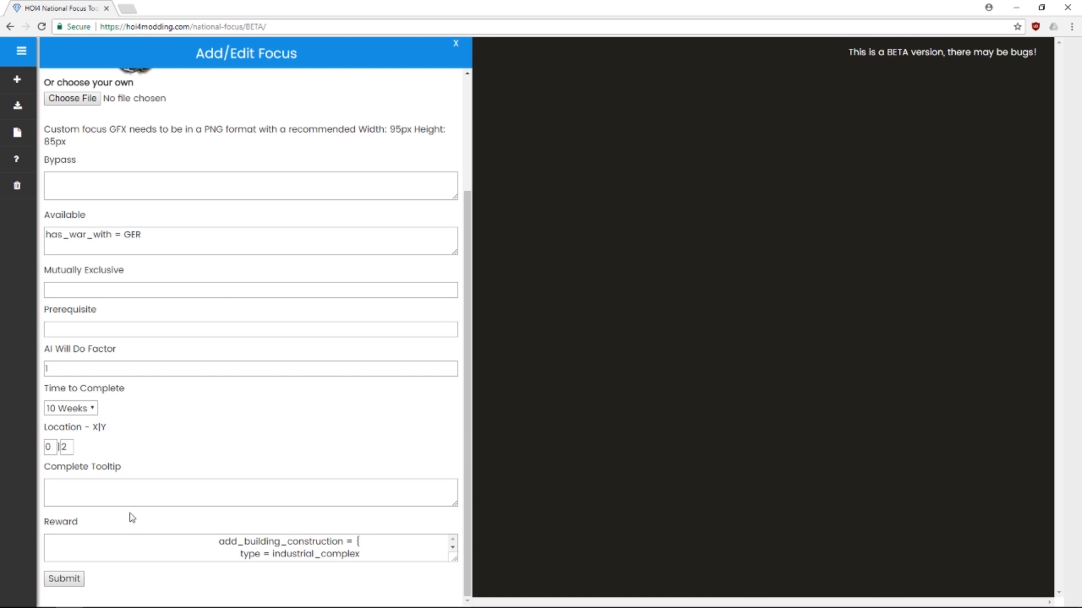
{"action": "left_click", "coordinate": [64, 579]}
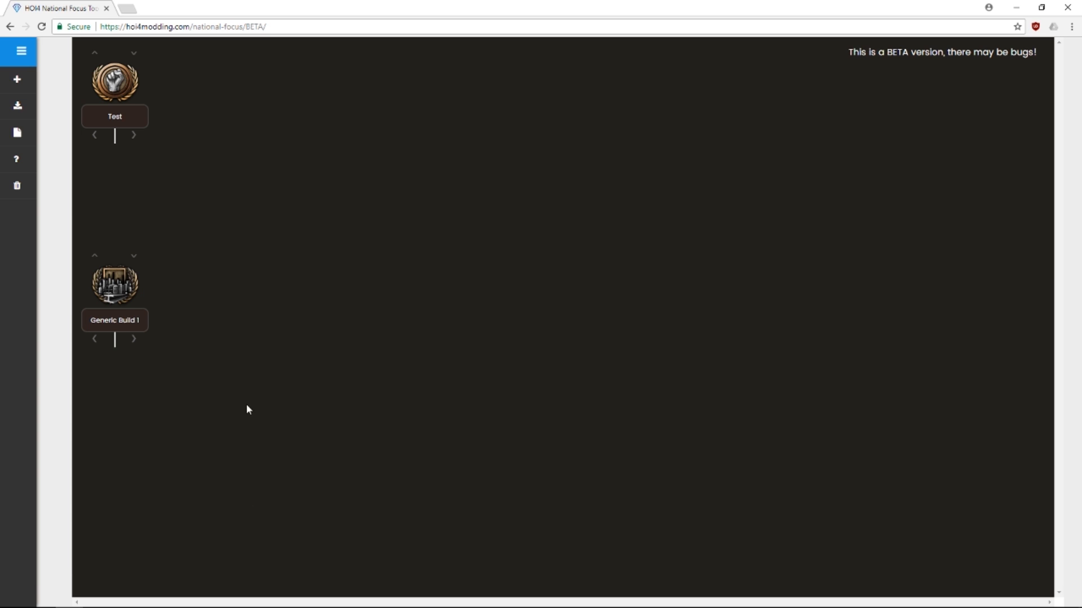
Move Generic Build 1 to location 2|0 and resubmit it
{"action": "left_click", "coordinate": [125, 339]}
{"action": "left_click_drag", "start_coordinate": [55, 448], "coordinate": [43, 448]}
{"action": "type", "text": "2"}
{"action": "left_click", "coordinate": [68, 447]}
{"action": "key", "text": "BackSpace"}
{"action": "type", "text": "0"}
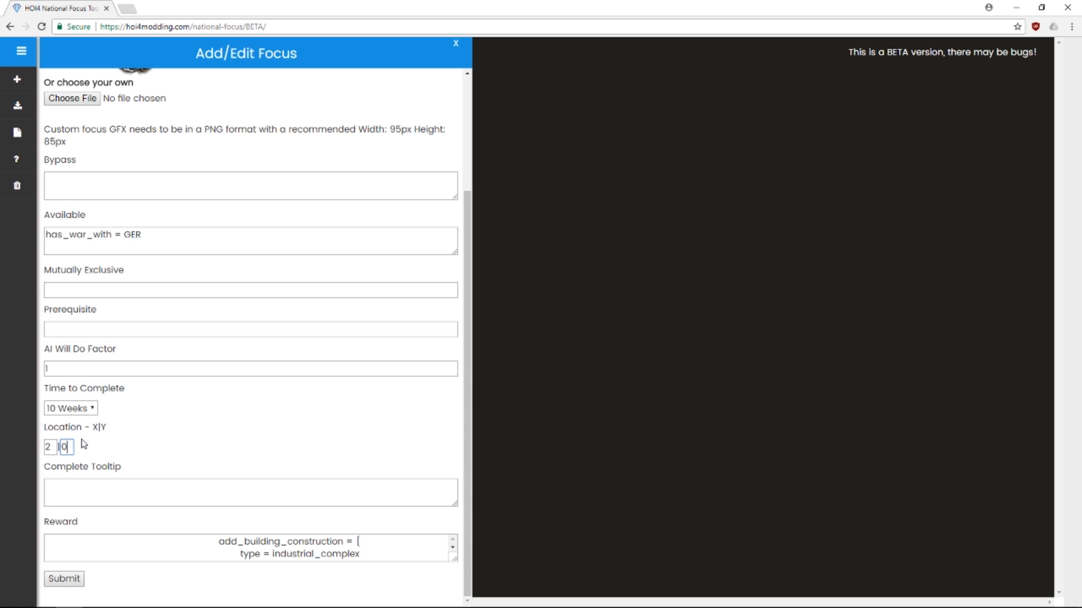
{"action": "left_click", "coordinate": [52, 577]}
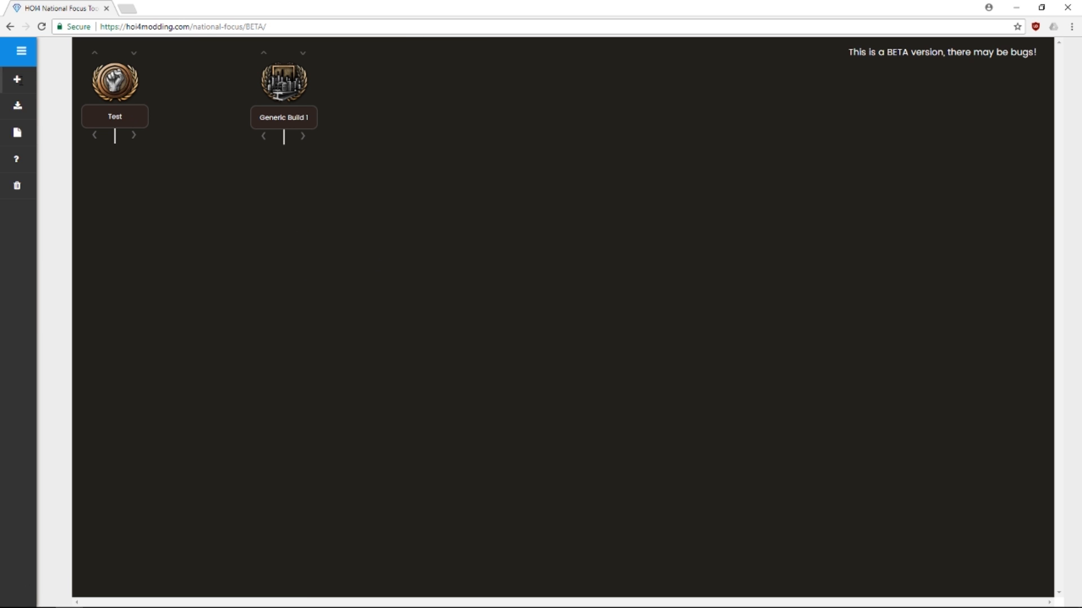
{"action": "left_click", "coordinate": [17, 79]}
Name the new focus 'Generic Build' with the description 'Add military factory'
{"action": "scroll", "coordinate": [276, 186], "scroll_direction": "up", "scroll_amount": 2}
{"action": "scroll", "coordinate": [276, 186], "scroll_direction": "up", "scroll_amount": 1}
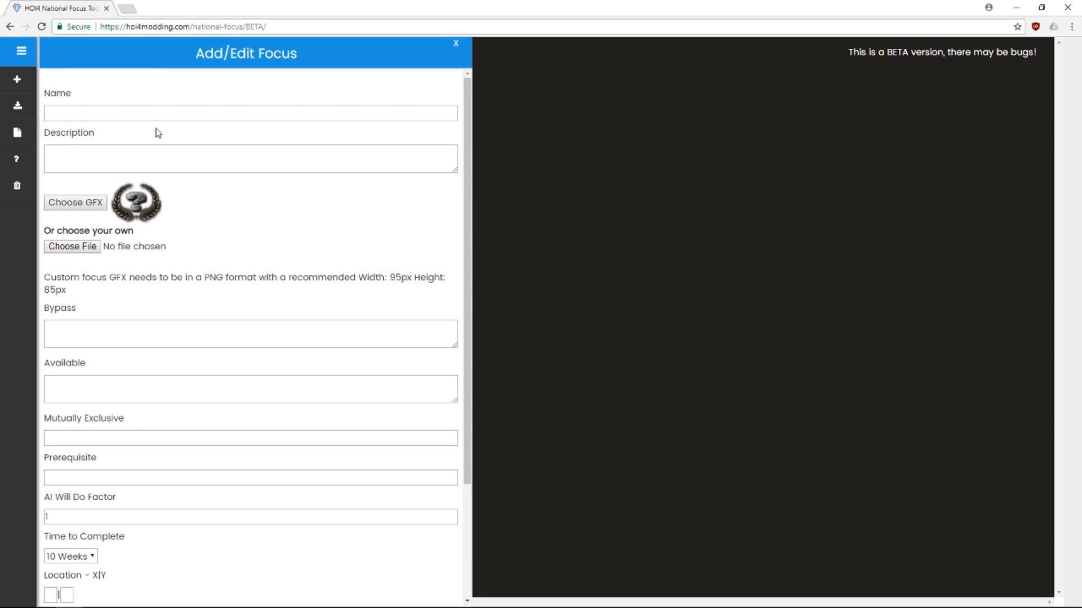
{"action": "left_click", "coordinate": [133, 113]}
{"action": "type", "text": "Generic Build 2"}
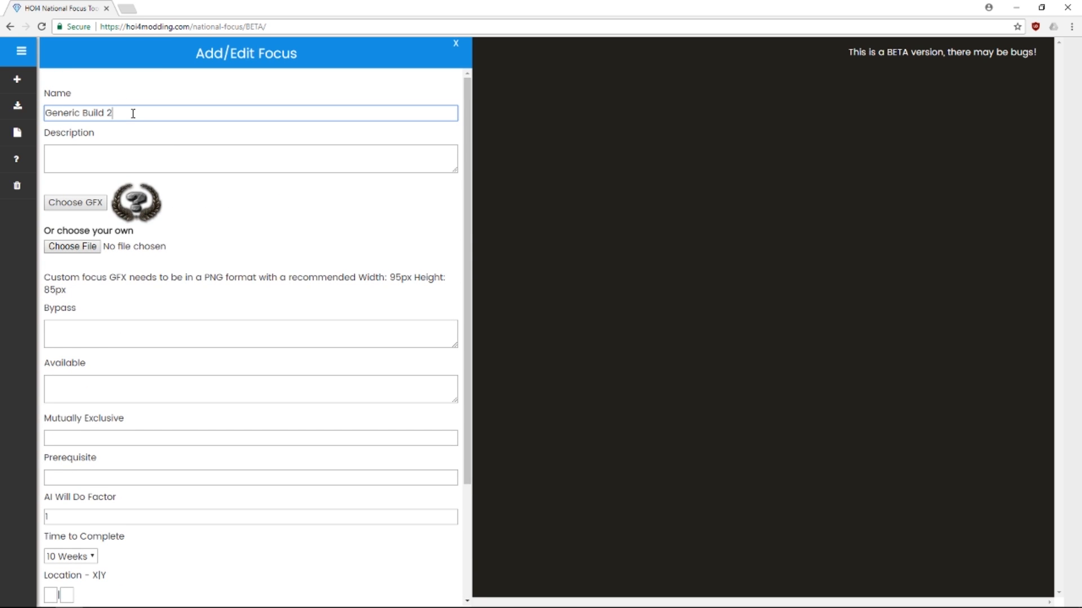
{"action": "left_click", "coordinate": [88, 161]}
{"action": "type", "text": "Add militar"}
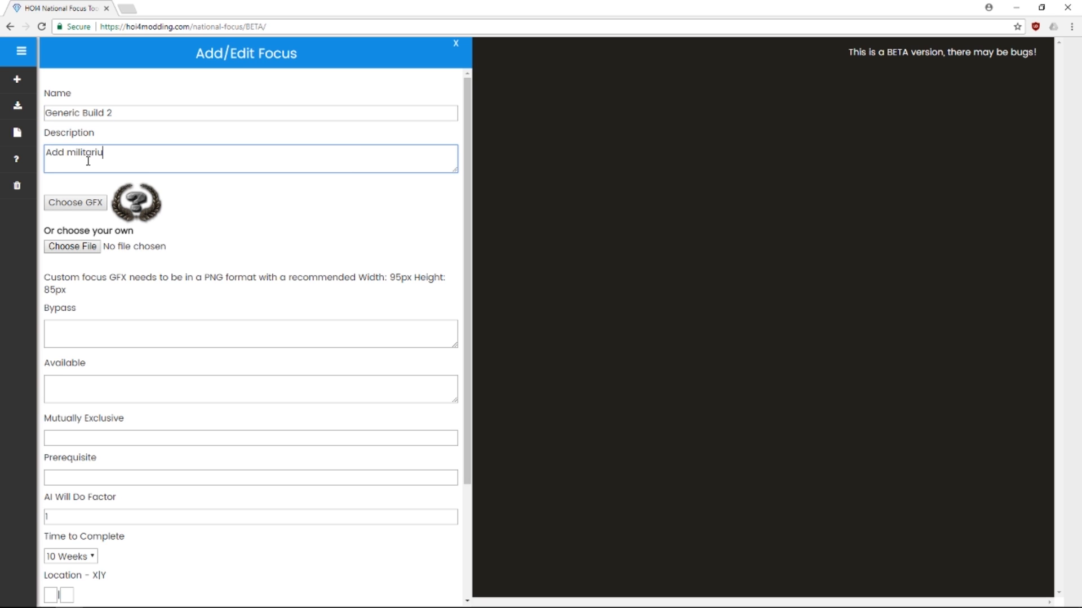
{"action": "type", "text": "y factory"}
{"action": "left_click", "coordinate": [69, 192]}
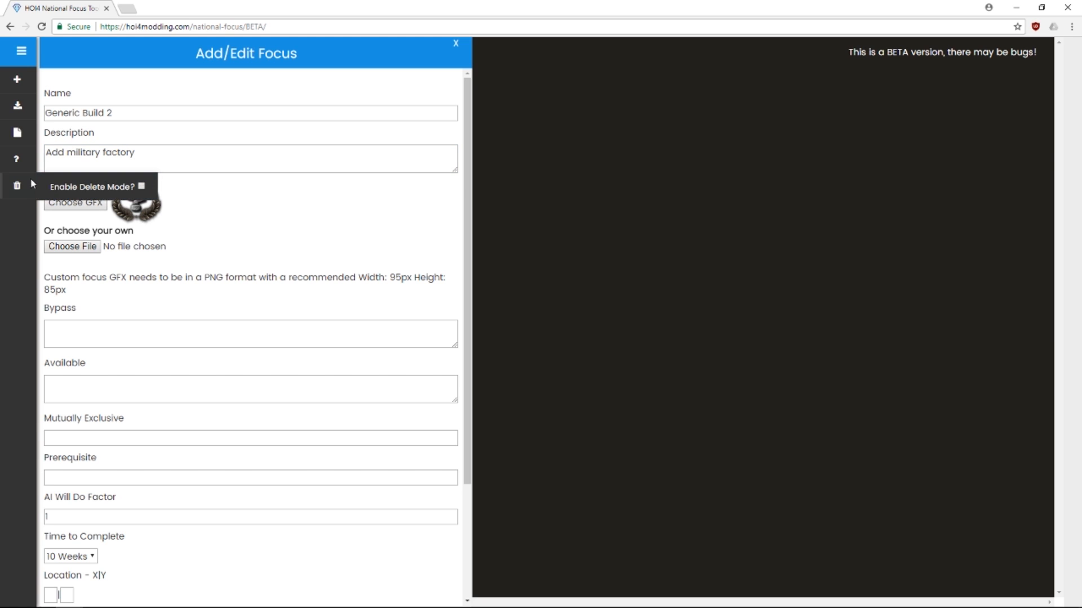
Choose the green industry icon from the built-in focus GFX
{"action": "left_click", "coordinate": [78, 204]}
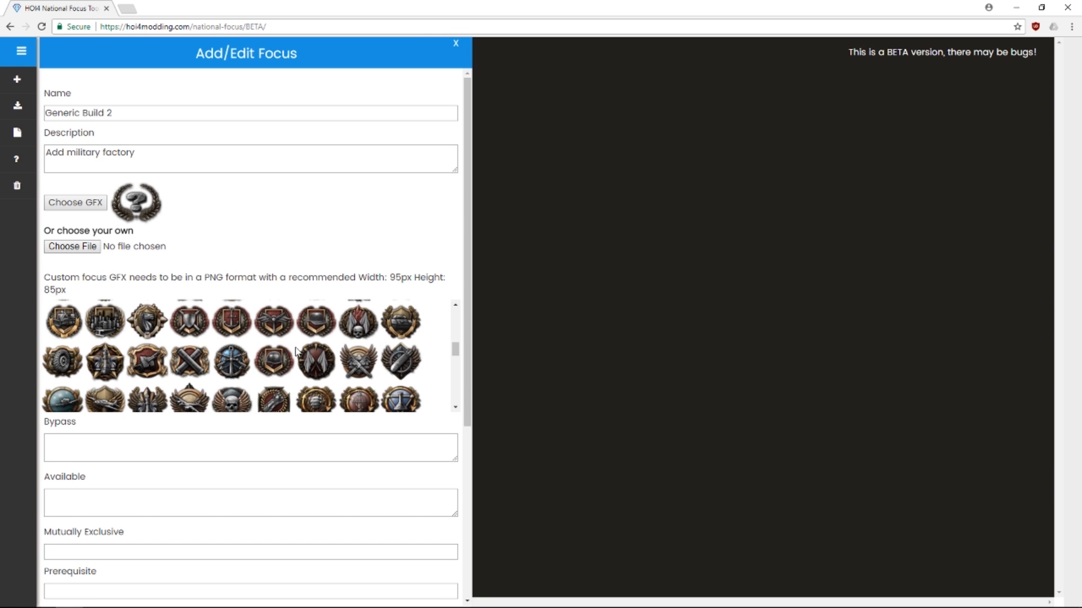
{"action": "scroll", "coordinate": [316, 355], "scroll_direction": "down", "scroll_amount": 2}
{"action": "scroll", "coordinate": [337, 360], "scroll_direction": "up", "scroll_amount": 5}
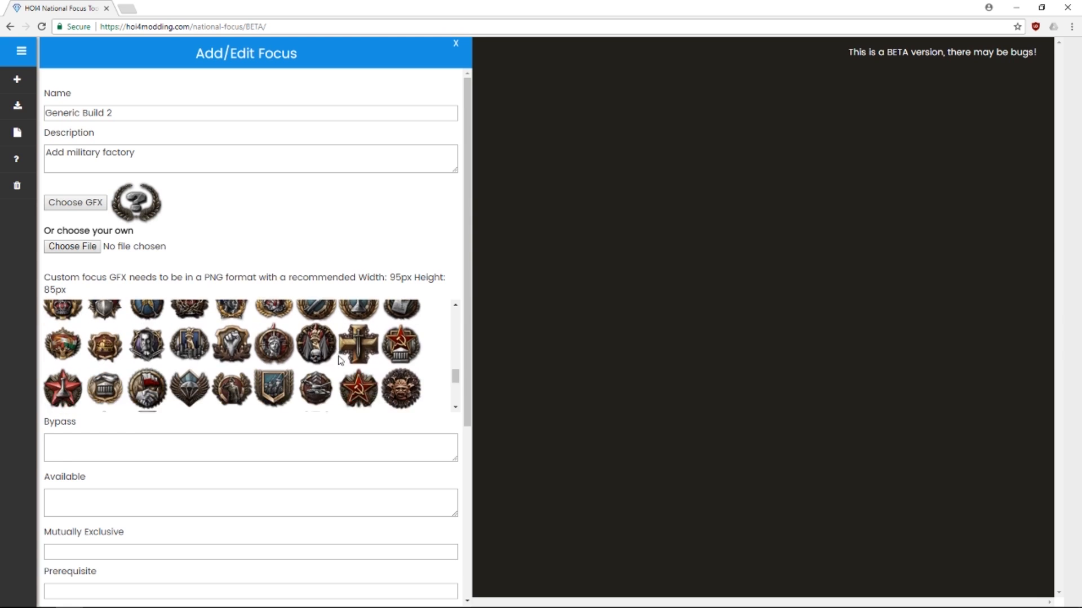
{"action": "scroll", "coordinate": [415, 377], "scroll_direction": "up", "scroll_amount": 1}
{"action": "left_click", "coordinate": [364, 388]}
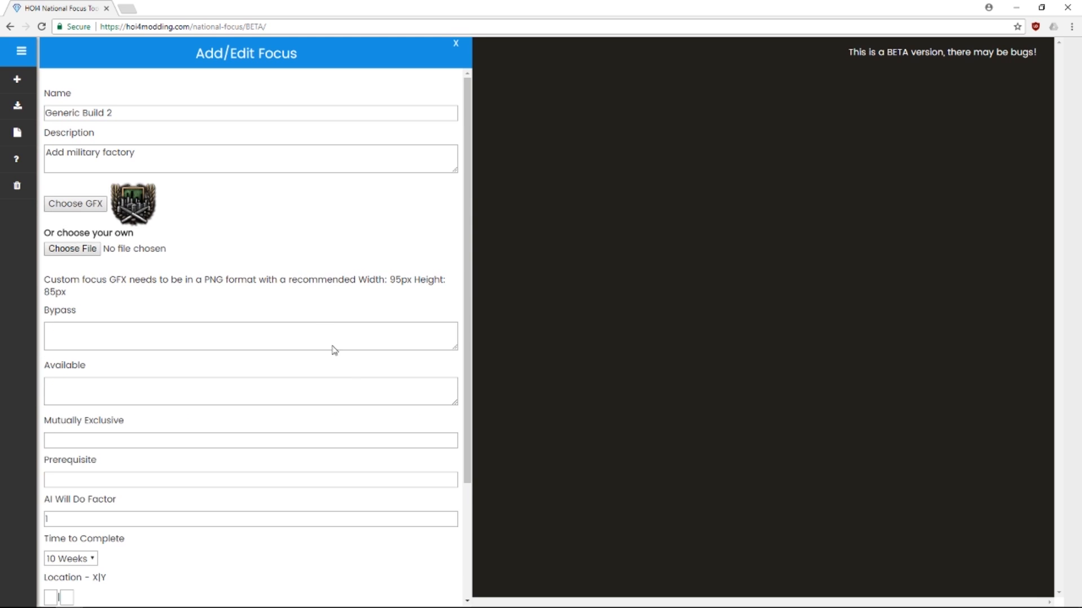
{"action": "scroll", "coordinate": [257, 299], "scroll_direction": "down", "scroll_amount": 1}
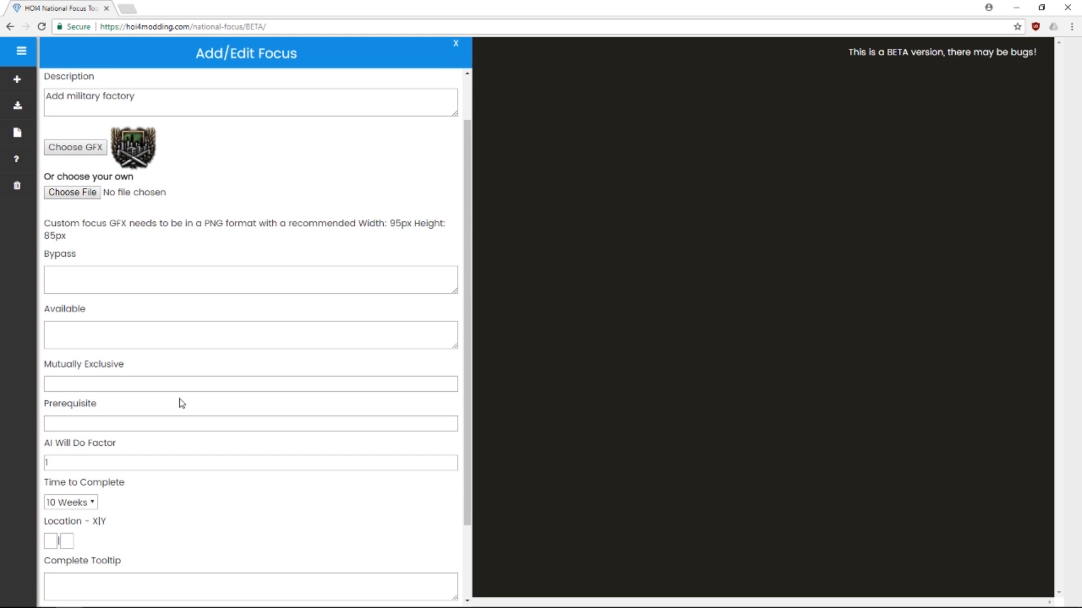
Pick Generic Build 1 (genericbuild1) from the Select Focus list as the prerequisite
{"action": "left_click", "coordinate": [122, 423]}
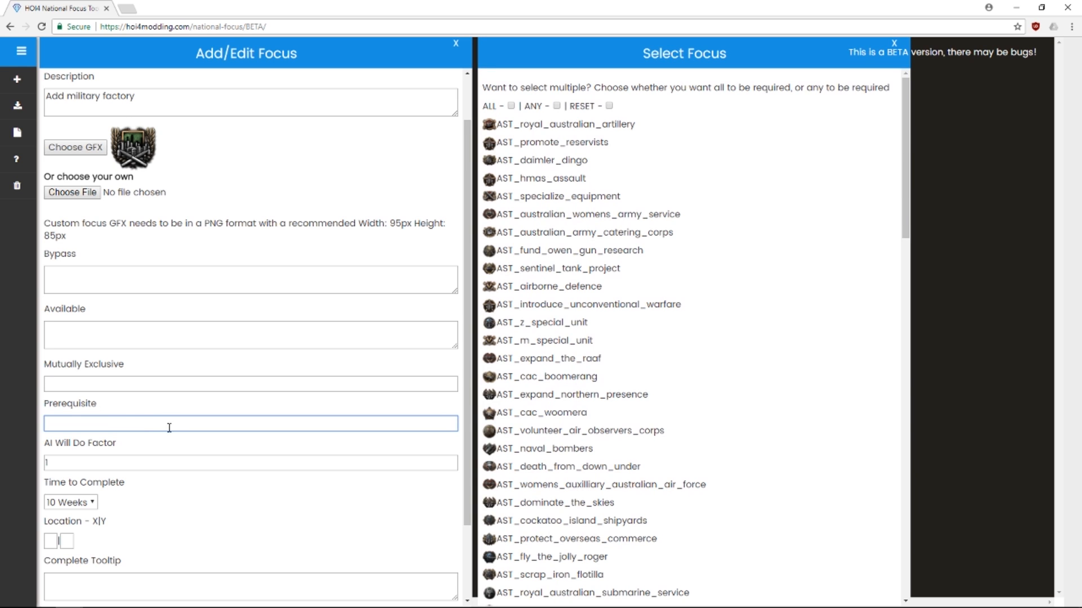
{"action": "scroll", "coordinate": [578, 419], "scroll_direction": "down", "scroll_amount": 20}
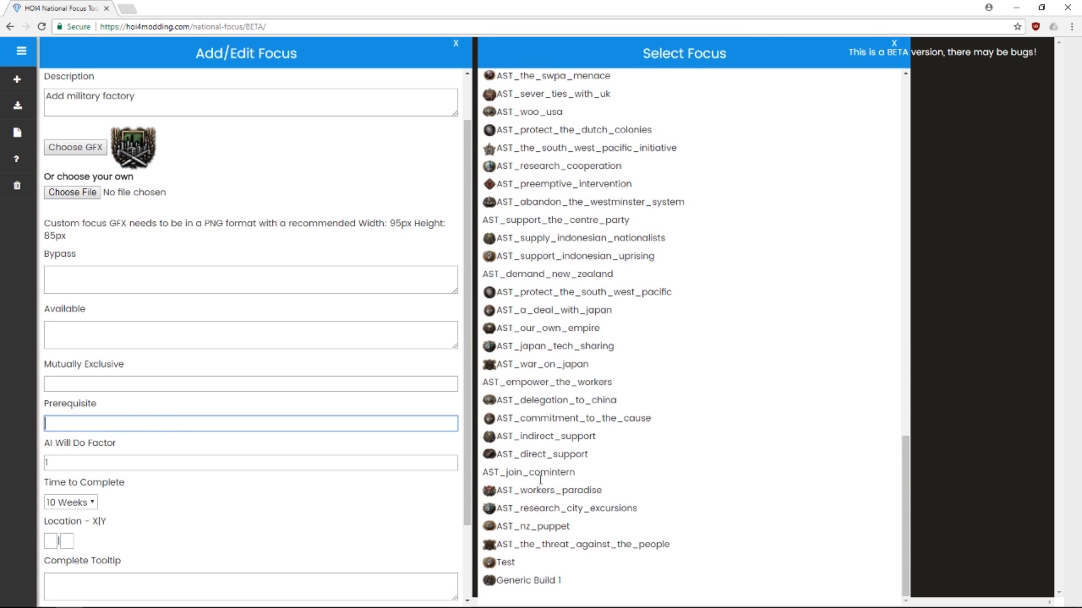
{"action": "scroll", "coordinate": [563, 175], "scroll_direction": "up", "scroll_amount": 20}
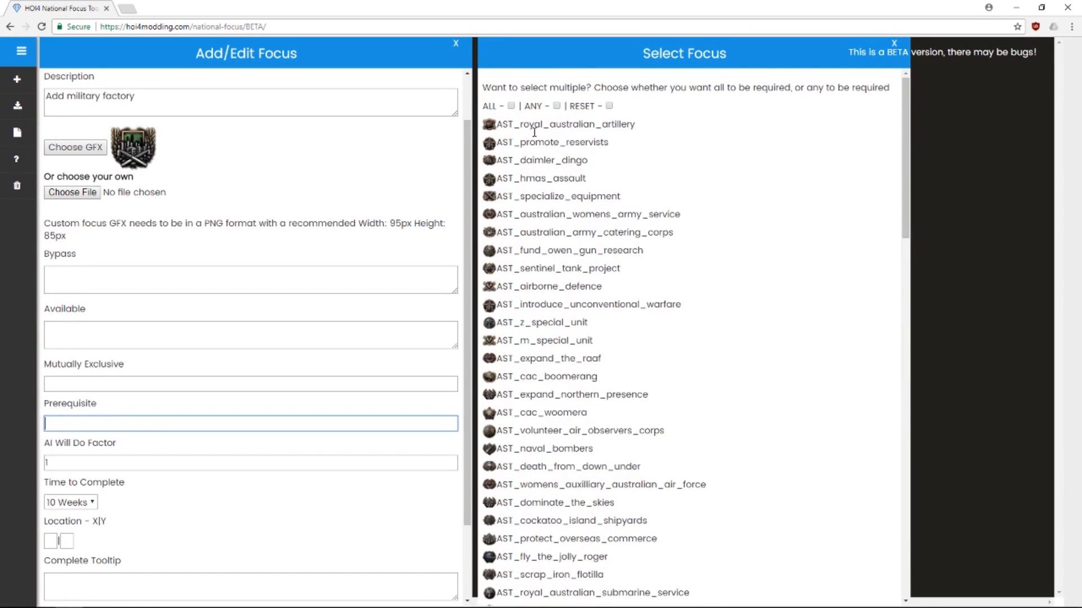
{"action": "scroll", "coordinate": [535, 132], "scroll_direction": "down", "scroll_amount": 20}
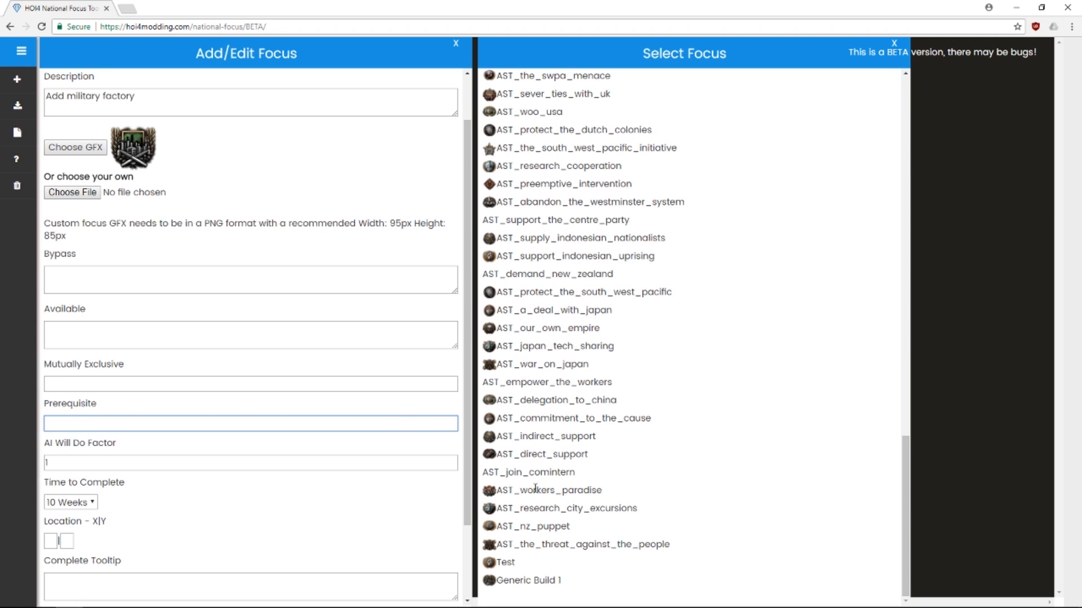
{"action": "left_click", "coordinate": [513, 581]}
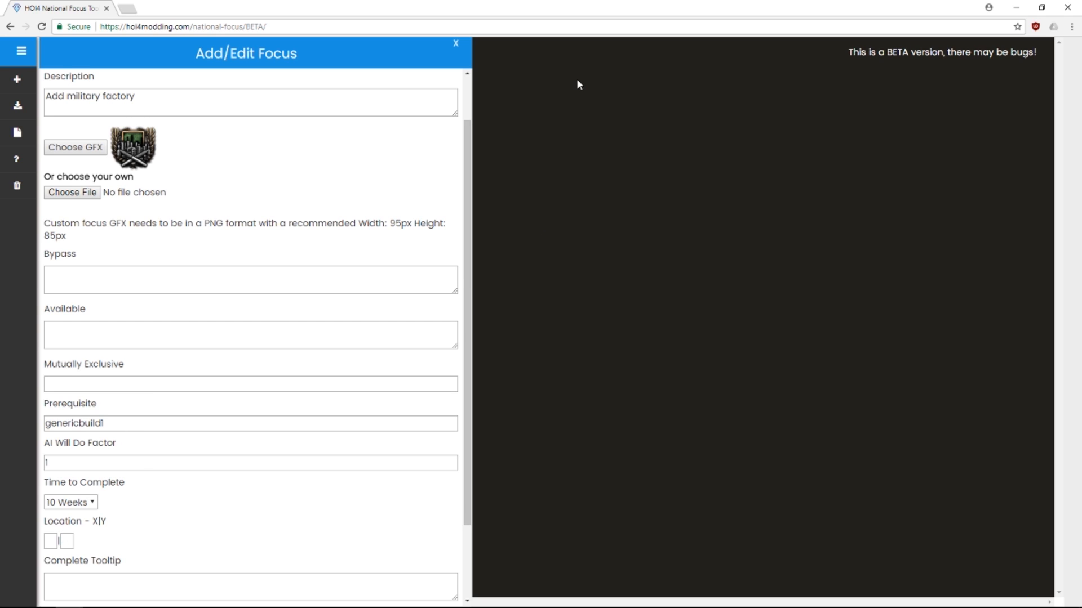
Set Generic Build 2's location to 1|1
{"action": "left_click", "coordinate": [46, 542]}
{"action": "type", "text": "1"}
{"action": "key", "text": "Tab"}
{"action": "scroll", "coordinate": [172, 490], "scroll_direction": "down", "scroll_amount": 2}
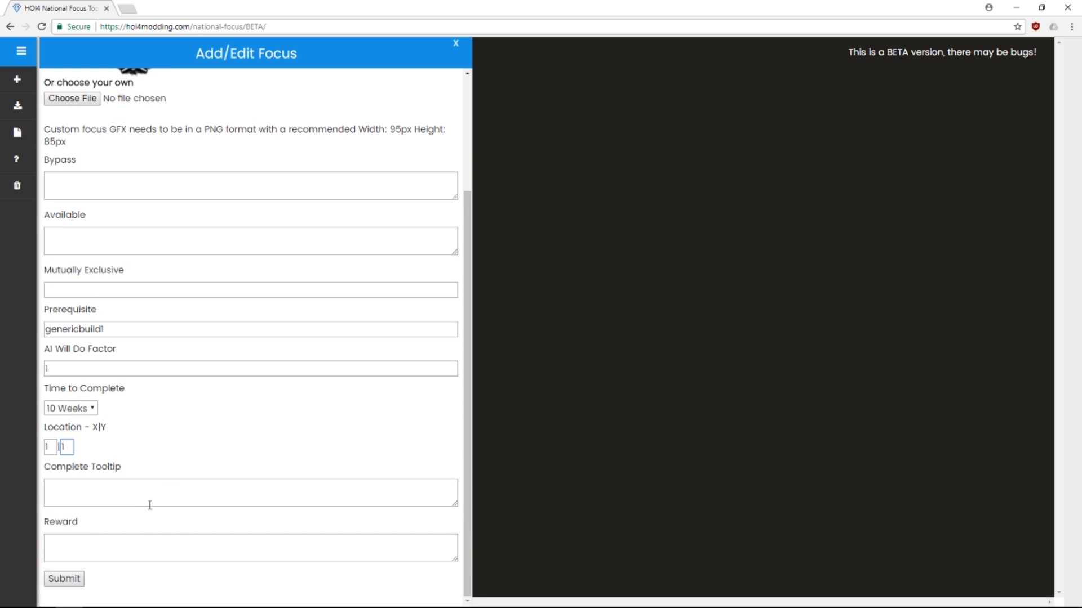
Add the Add Military Factory reward and submit Generic Build 2 to the tree
{"action": "left_click", "coordinate": [105, 543]}
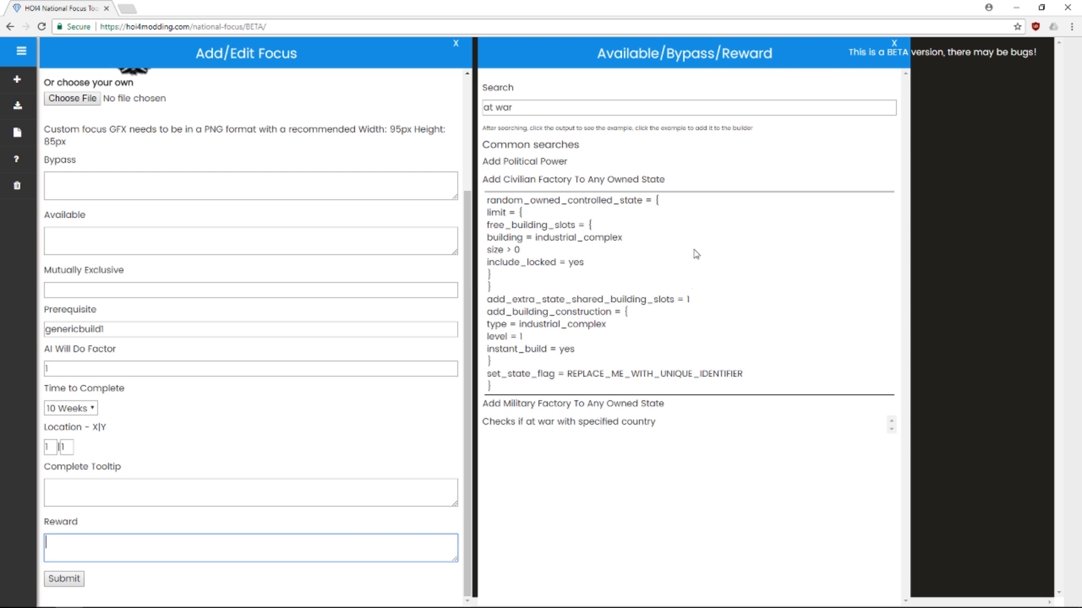
{"action": "left_click", "coordinate": [553, 182]}
{"action": "left_click", "coordinate": [555, 197]}
{"action": "left_click", "coordinate": [575, 284]}
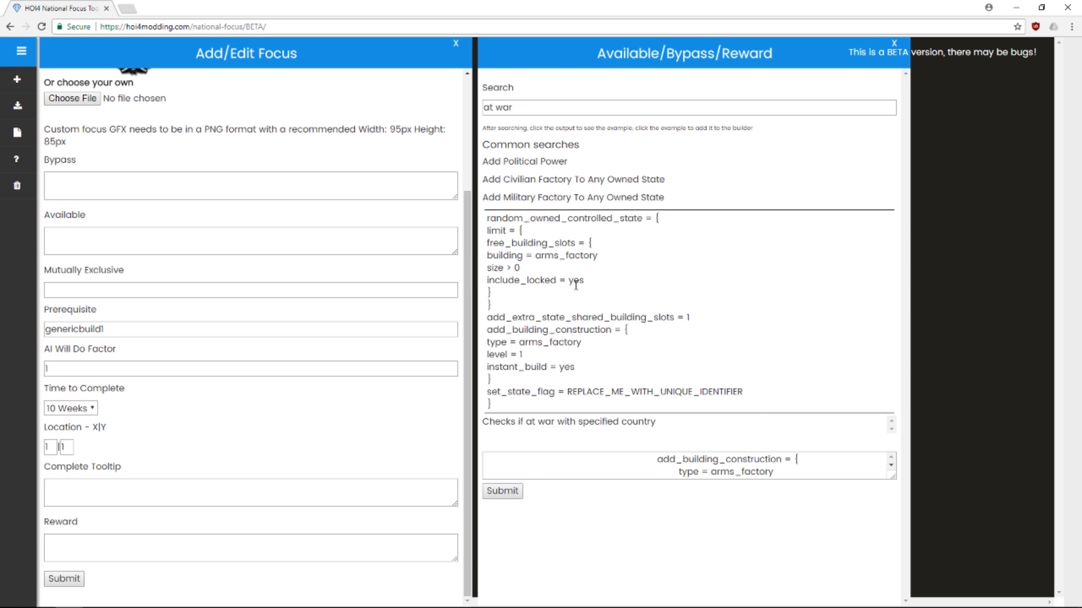
{"action": "left_click", "coordinate": [507, 489]}
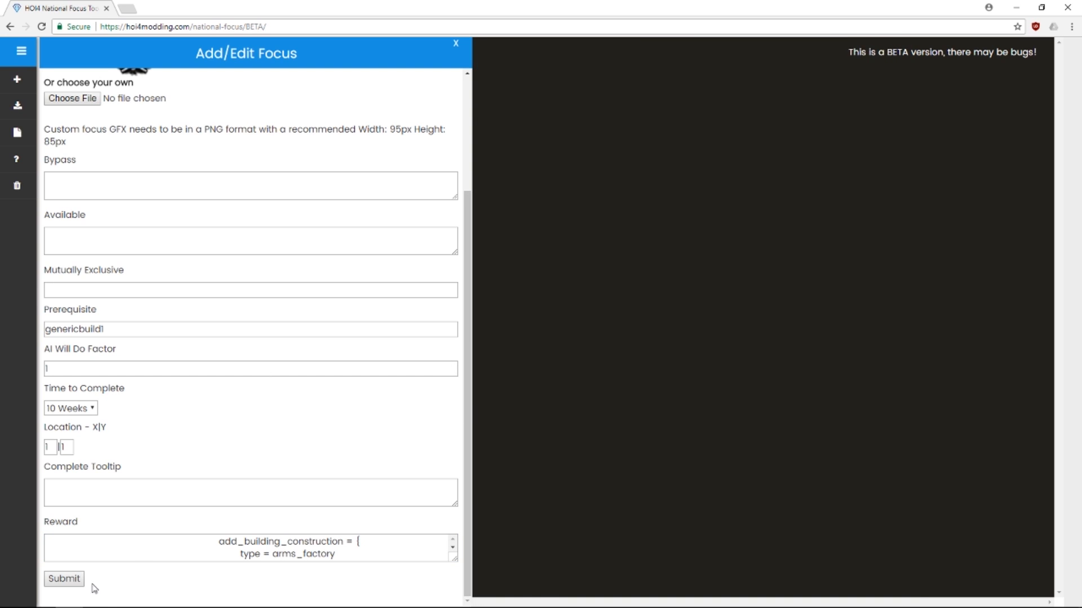
{"action": "left_click", "coordinate": [72, 581]}
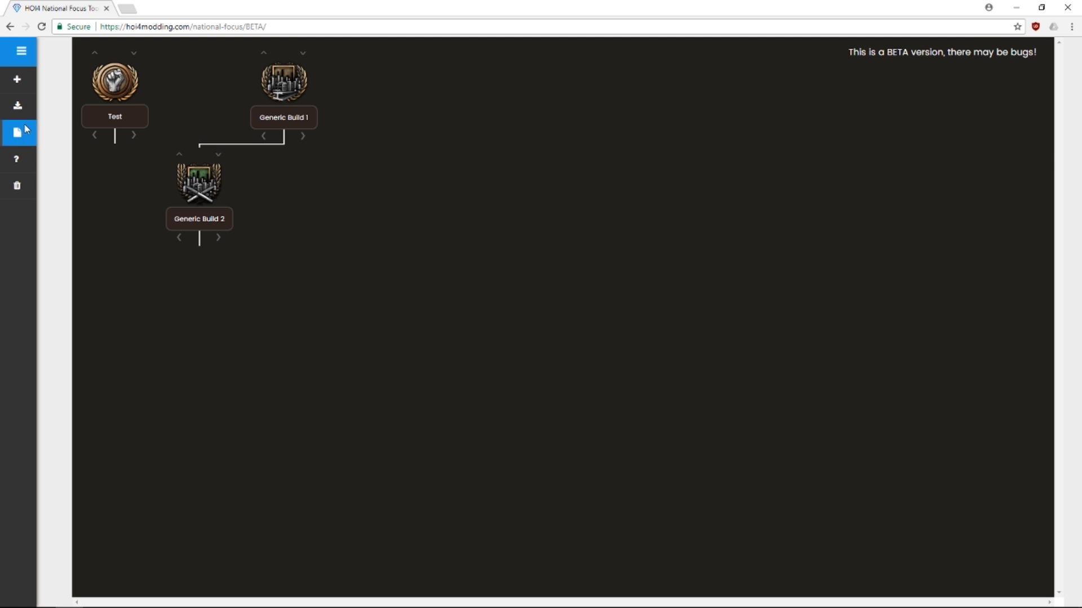
Export the tree with ID focus_tree, language english and country FRA as focustree.zip
{"action": "mouse_move", "coordinate": [21, 115]}
{"action": "left_click", "coordinate": [75, 158]}
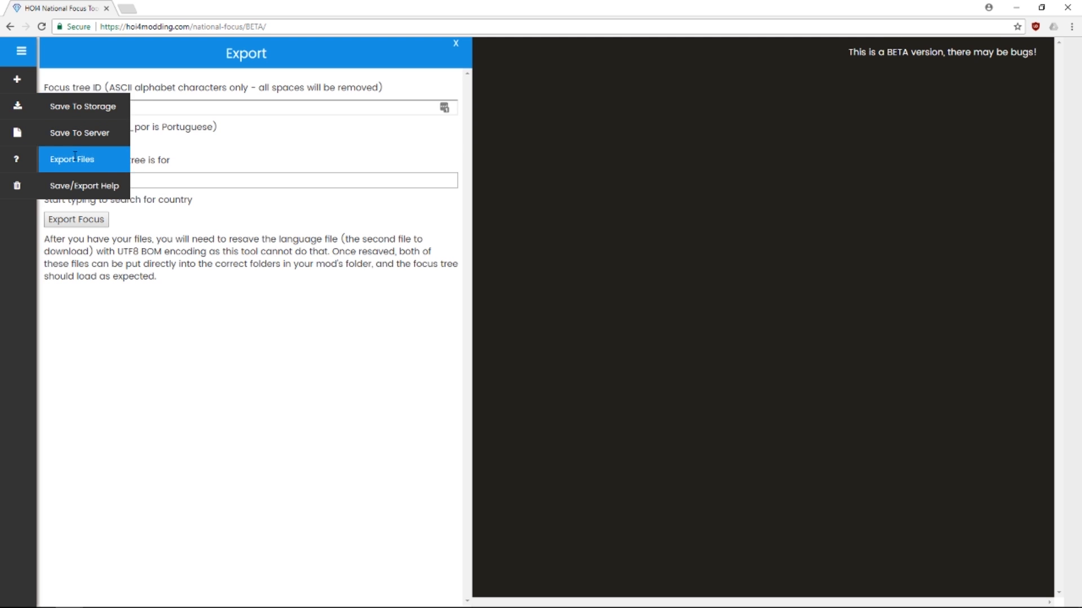
{"action": "left_click", "coordinate": [312, 111]}
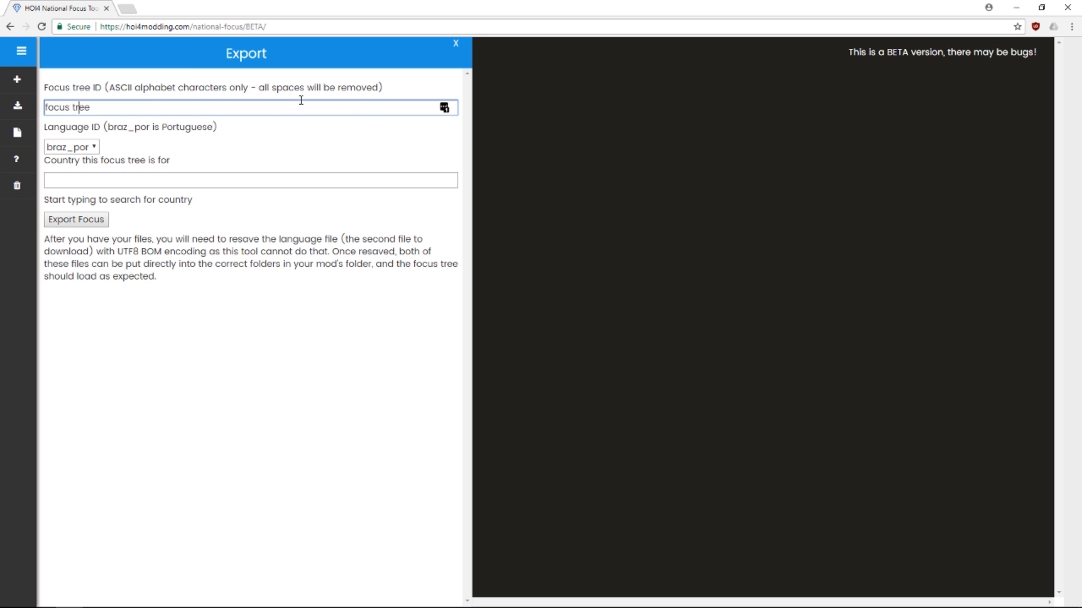
{"action": "left_click", "coordinate": [269, 104]}
{"action": "key", "text": "ctrl+Left"}
{"action": "key", "text": "BackSpace"}
{"action": "type", "text": "_"}
{"action": "left_click", "coordinate": [70, 147]}
{"action": "left_click", "coordinate": [77, 178]}
{"action": "left_click", "coordinate": [239, 183]}
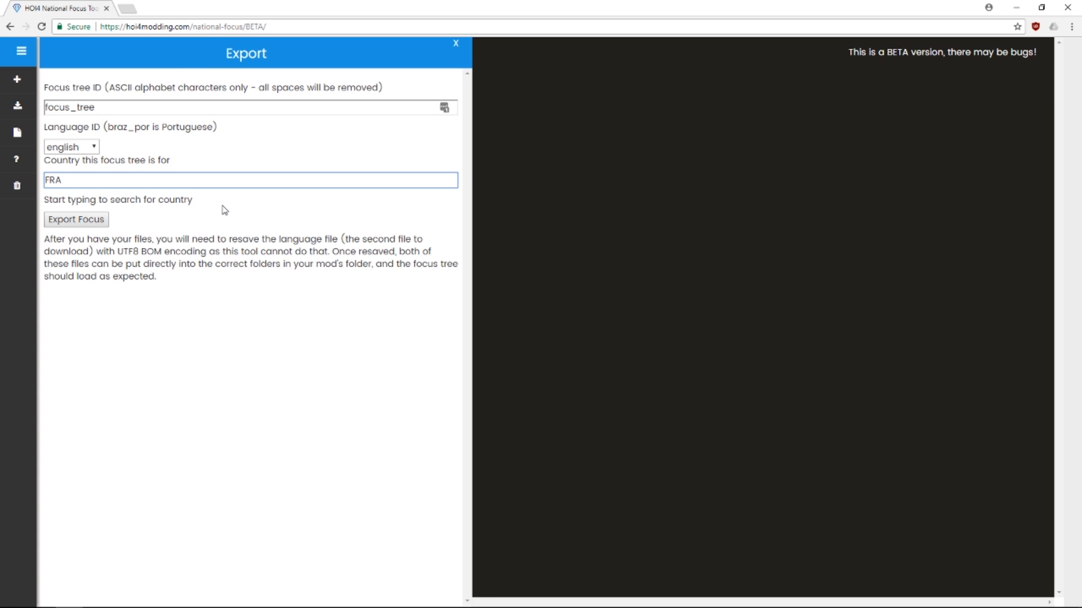
{"action": "left_click", "coordinate": [98, 225]}
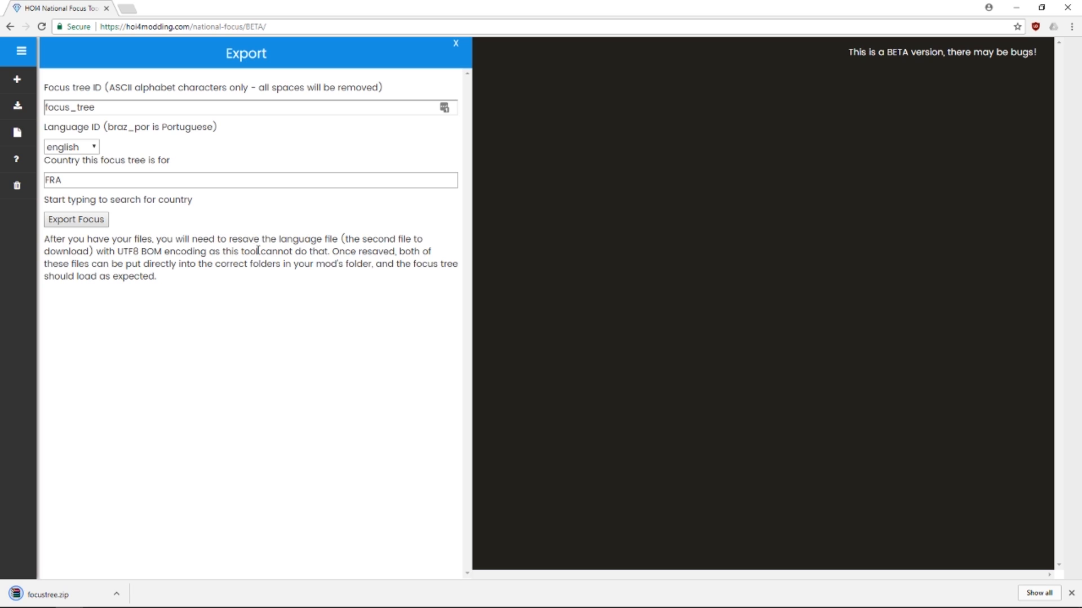
{"action": "left_click", "coordinate": [77, 593]}
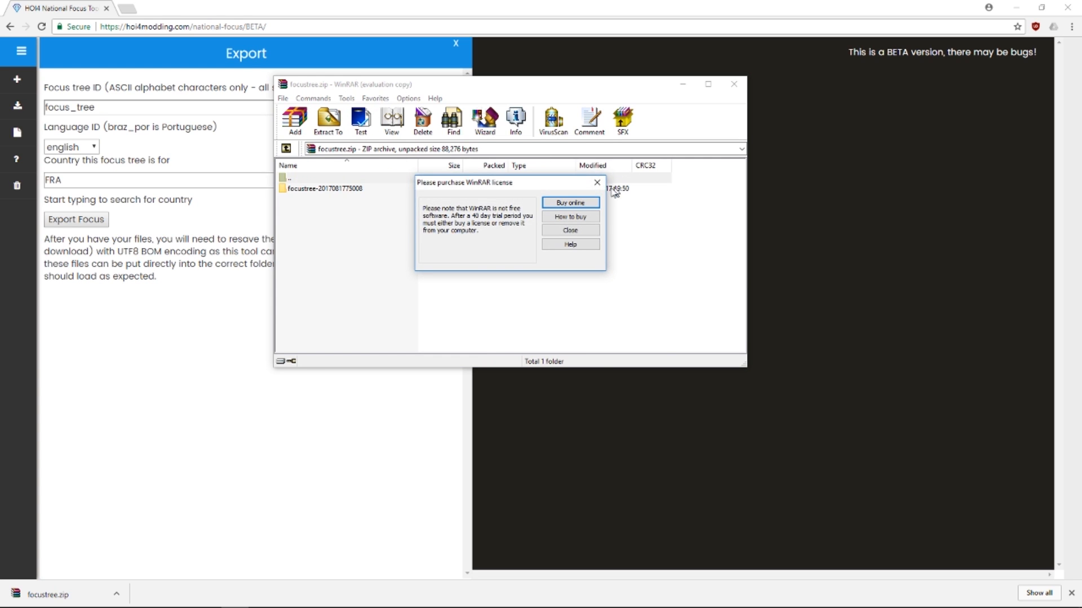
{"action": "left_click", "coordinate": [599, 184]}
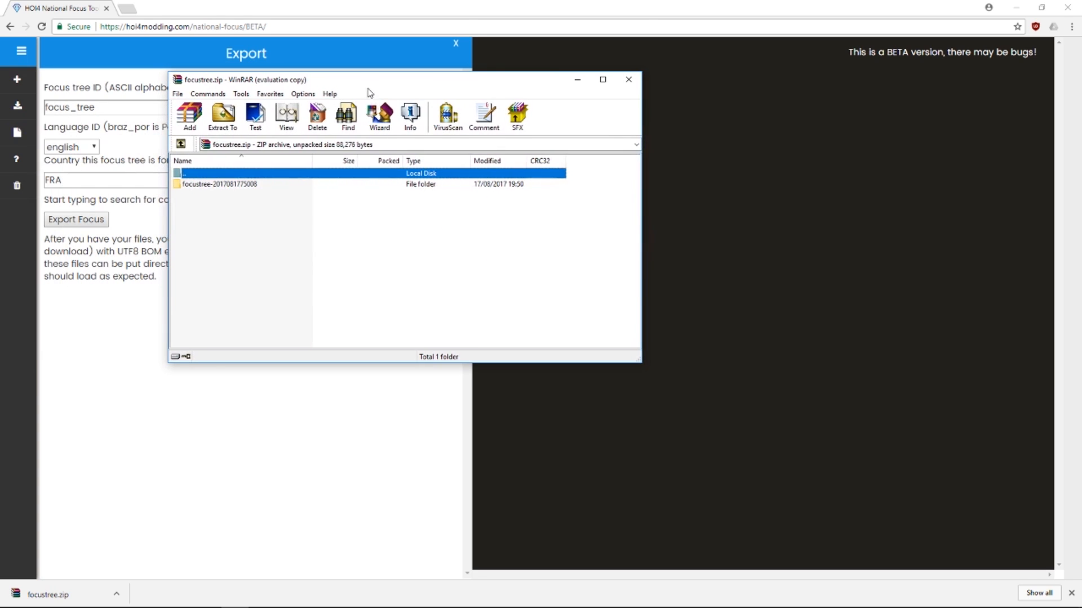
{"action": "double_click", "coordinate": [243, 186]}
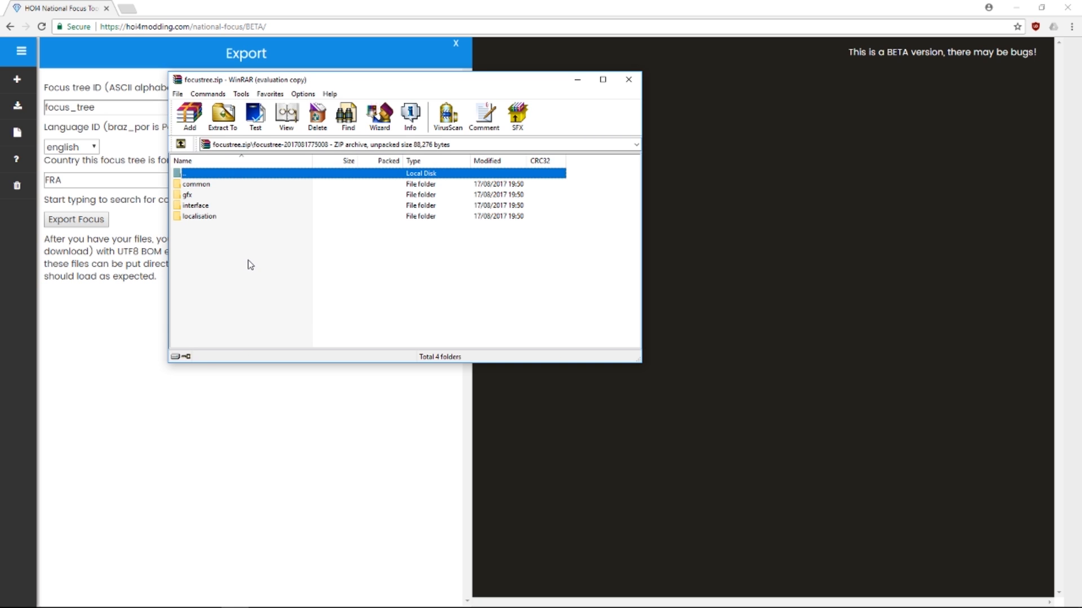
{"action": "double_click", "coordinate": [198, 175]}
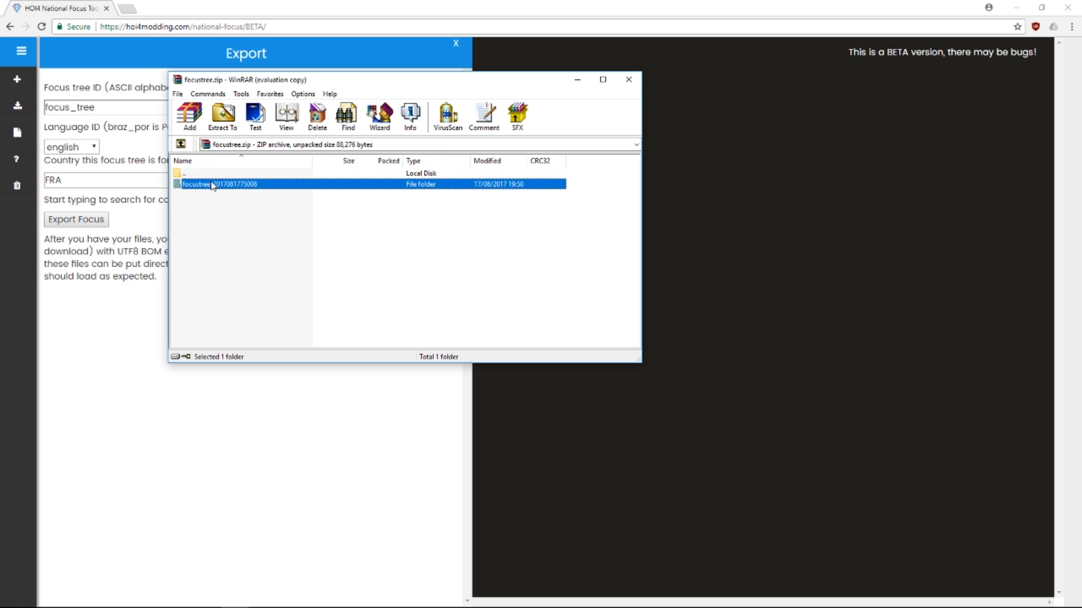
{"action": "double_click", "coordinate": [213, 187]}
{"action": "left_click_drag", "start_coordinate": [218, 247], "coordinate": [195, 194]}
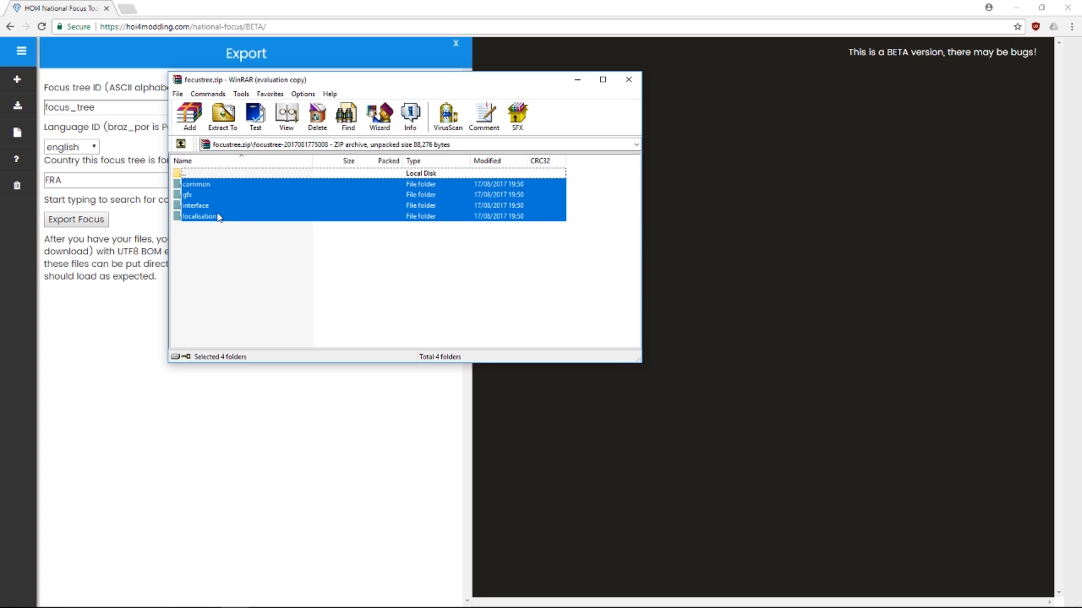
{"action": "double_click", "coordinate": [204, 195]}
{"action": "double_click", "coordinate": [213, 186]}
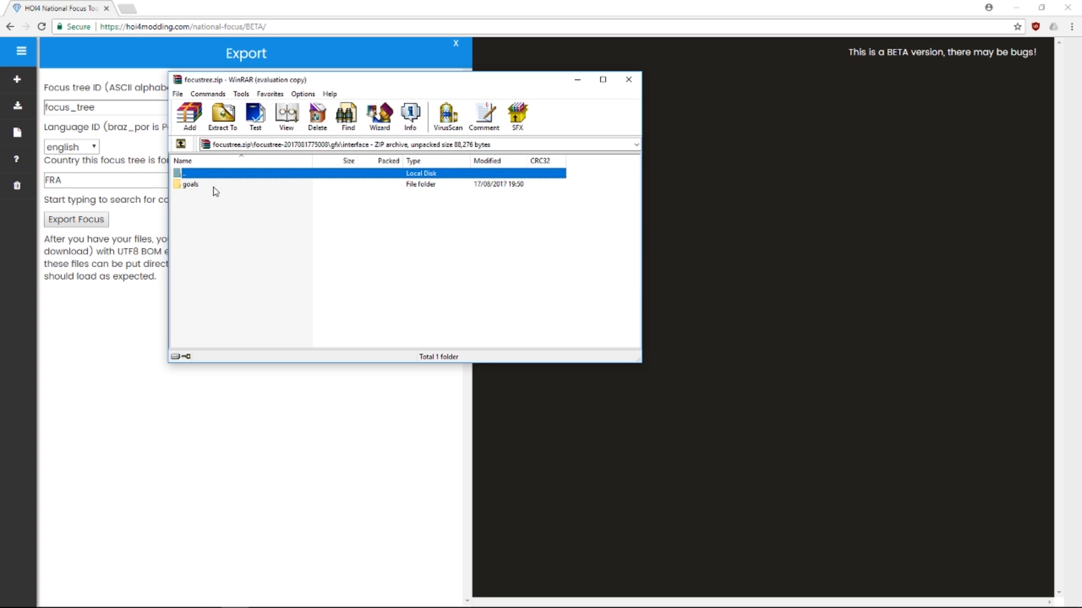
{"action": "double_click", "coordinate": [213, 186]}
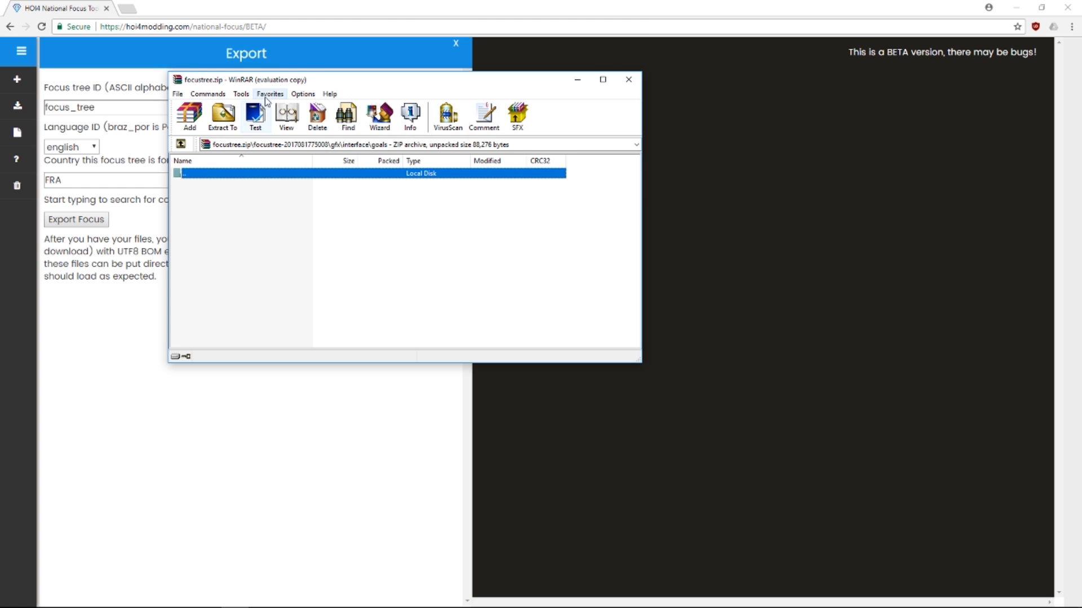
{"action": "left_click_drag", "start_coordinate": [270, 72], "coordinate": [0, 125]}
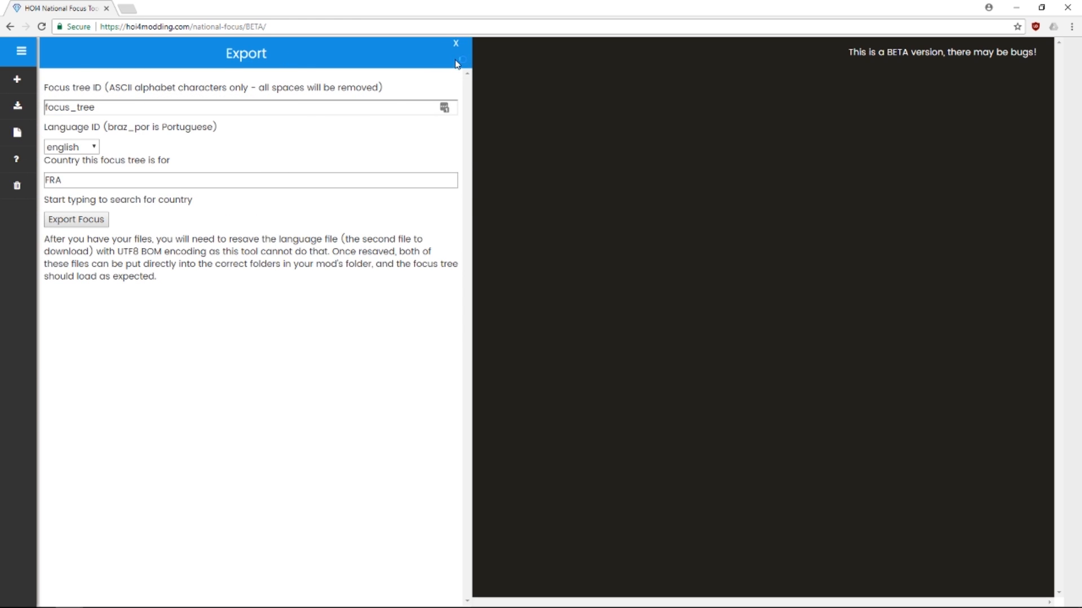
Start a new focus and try avatar.jpg as its image, dismissing the not-a-PNG warning
{"action": "left_click", "coordinate": [455, 45]}
{"action": "left_click", "coordinate": [29, 89]}
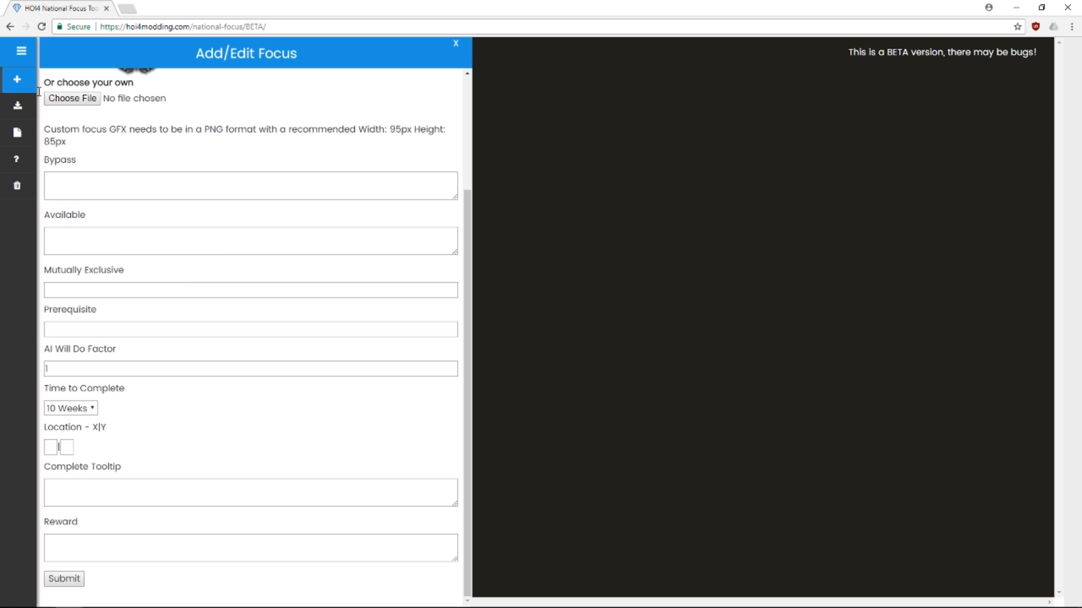
{"action": "scroll", "coordinate": [216, 283], "scroll_direction": "up", "scroll_amount": 2}
{"action": "scroll", "coordinate": [215, 283], "scroll_direction": "up", "scroll_amount": 1}
{"action": "left_click", "coordinate": [75, 246]}
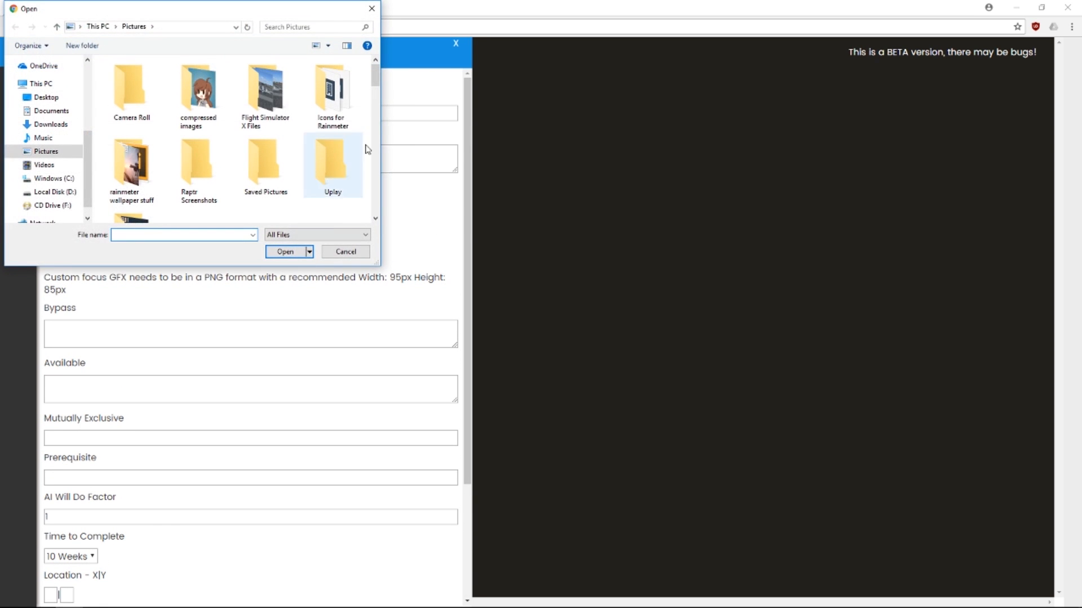
{"action": "double_click", "coordinate": [198, 93]}
{"action": "double_click", "coordinate": [144, 104]}
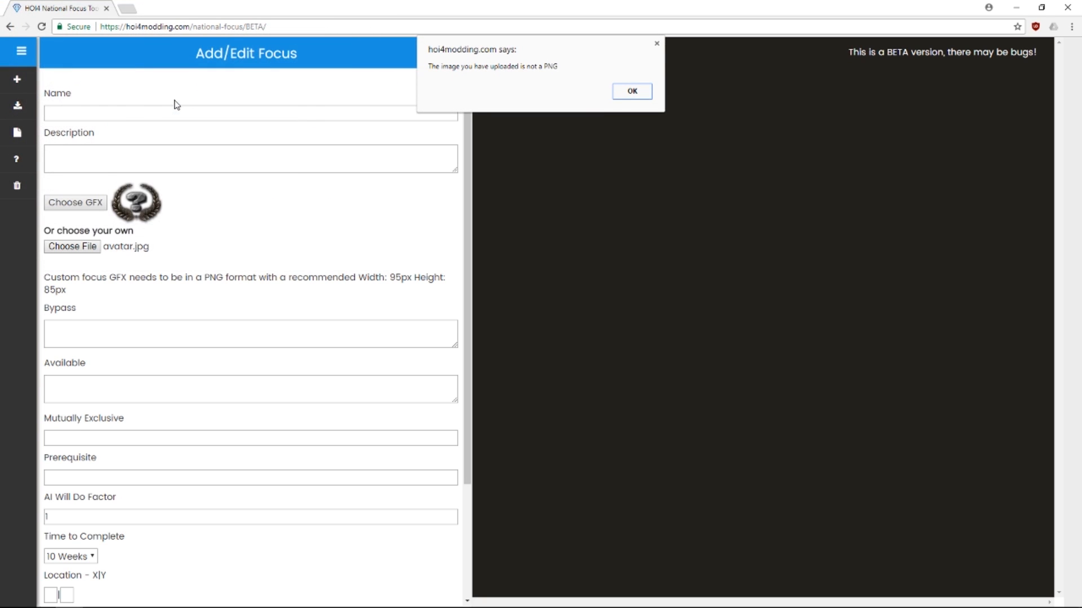
{"action": "left_click", "coordinate": [630, 92]}
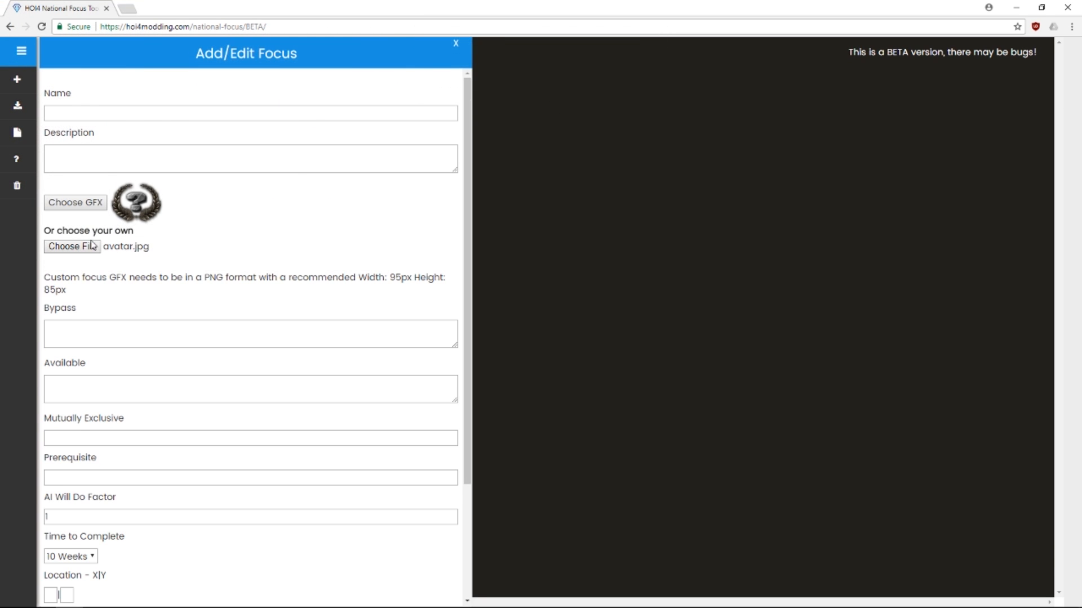
Load j95.png from the Pictures folder as the focus's custom image
{"action": "left_click", "coordinate": [74, 248]}
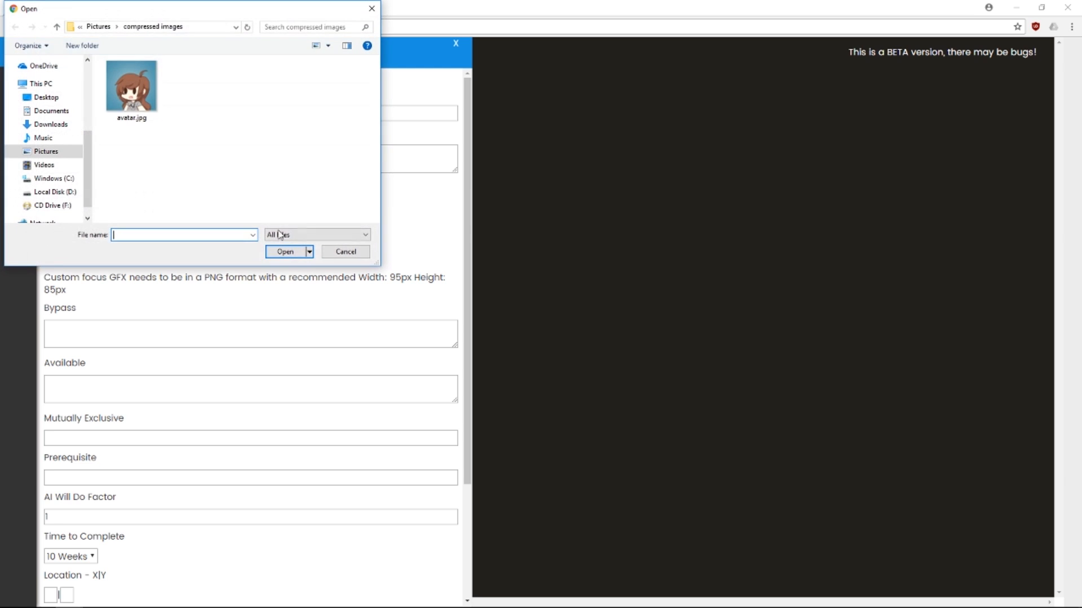
{"action": "left_click", "coordinate": [57, 29]}
{"action": "scroll", "coordinate": [233, 150], "scroll_direction": "down", "scroll_amount": 1}
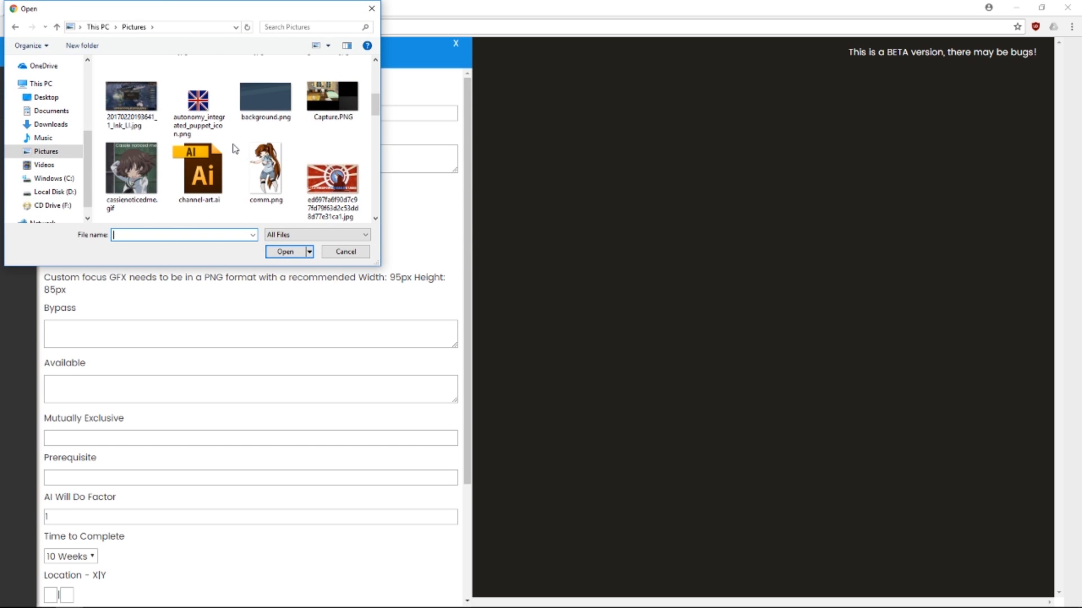
{"action": "scroll", "coordinate": [235, 148], "scroll_direction": "down", "scroll_amount": 5}
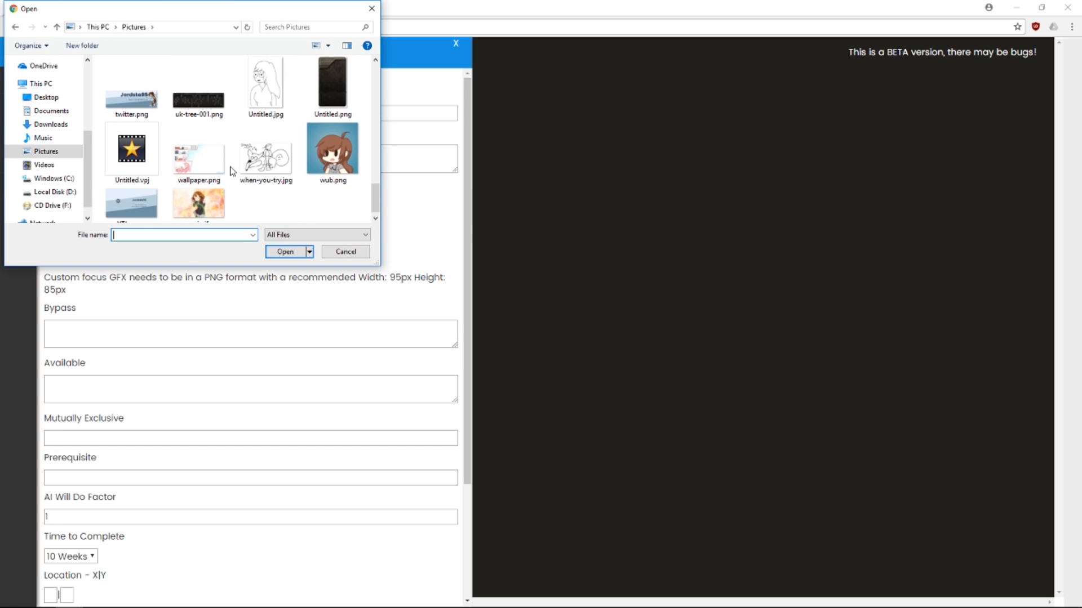
{"action": "scroll", "coordinate": [233, 171], "scroll_direction": "up", "scroll_amount": 8}
{"action": "scroll", "coordinate": [234, 171], "scroll_direction": "up", "scroll_amount": 6}
{"action": "scroll", "coordinate": [233, 171], "scroll_direction": "down", "scroll_amount": 2}
{"action": "scroll", "coordinate": [233, 170], "scroll_direction": "up", "scroll_amount": 1}
{"action": "scroll", "coordinate": [234, 171], "scroll_direction": "up", "scroll_amount": 1}
{"action": "scroll", "coordinate": [233, 171], "scroll_direction": "down", "scroll_amount": 6}
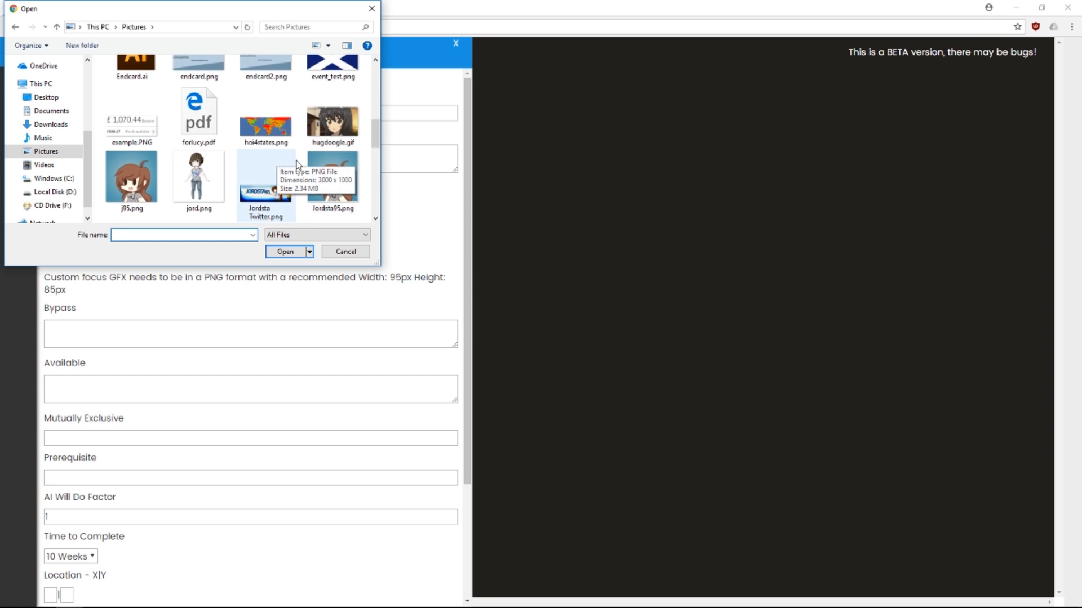
{"action": "scroll", "coordinate": [297, 164], "scroll_direction": "down", "scroll_amount": 2}
{"action": "double_click", "coordinate": [133, 105]}
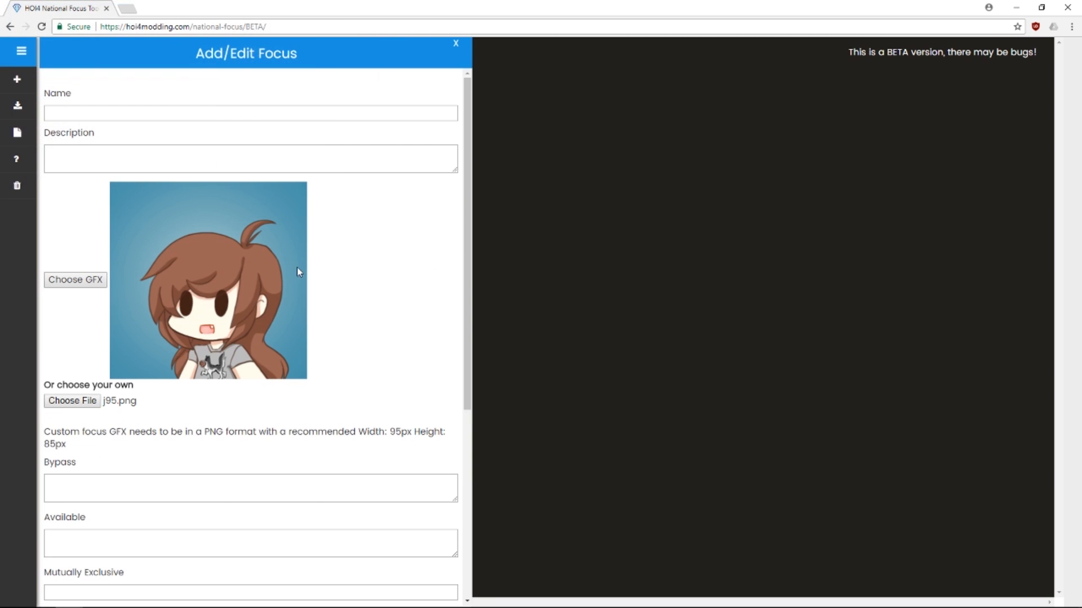
Name the image focus 'Test', set its location to 2|2, and submit it
{"action": "left_click", "coordinate": [114, 118]}
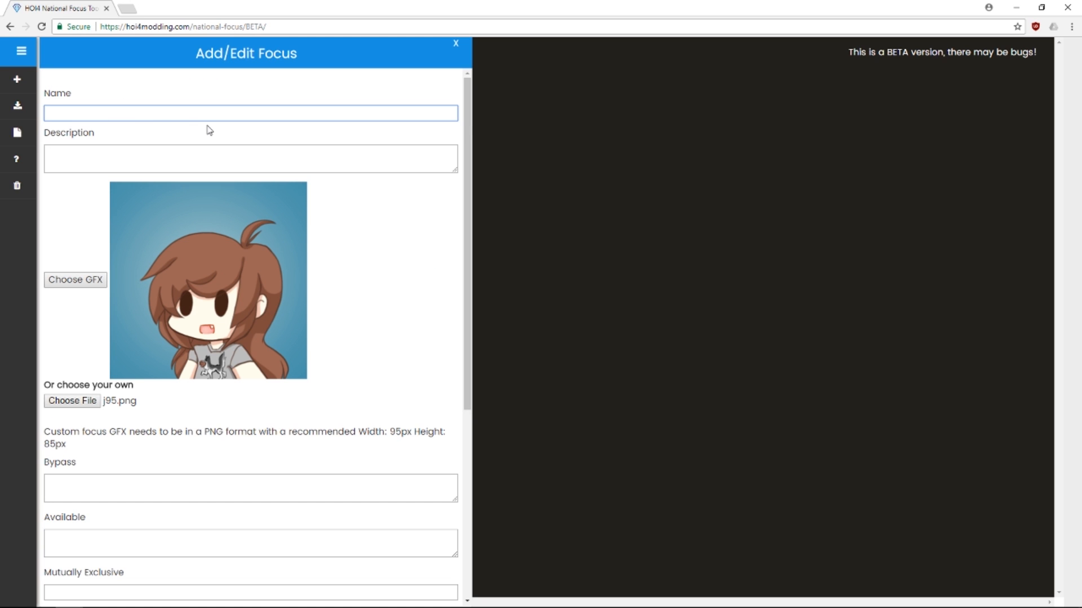
{"action": "type", "text": "Test"}
{"action": "key", "text": "Tab"}
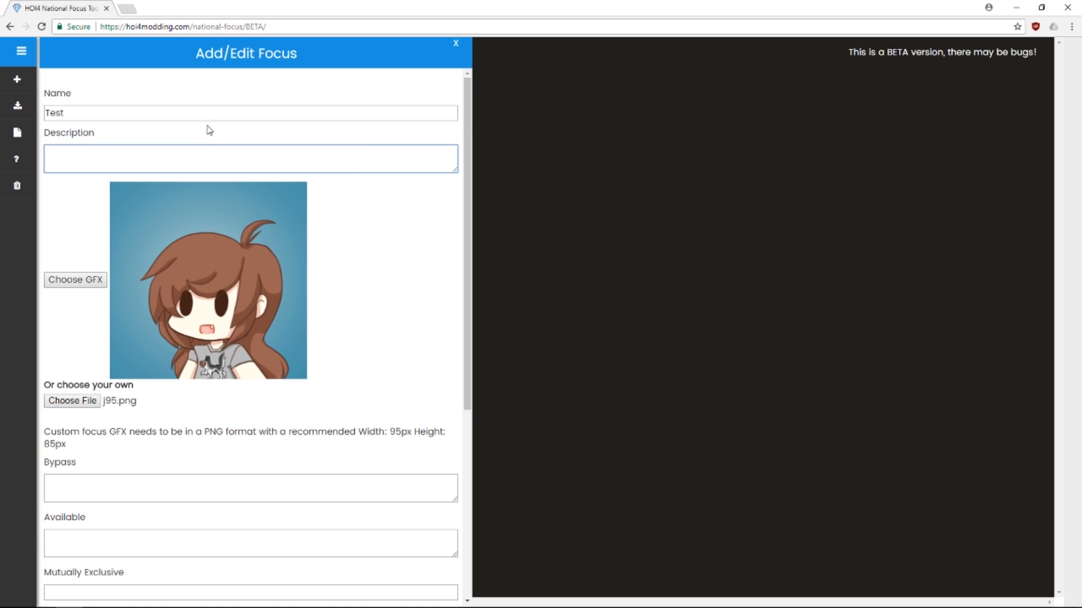
{"action": "scroll", "coordinate": [227, 353], "scroll_direction": "down", "scroll_amount": 5}
{"action": "left_click", "coordinate": [50, 468]}
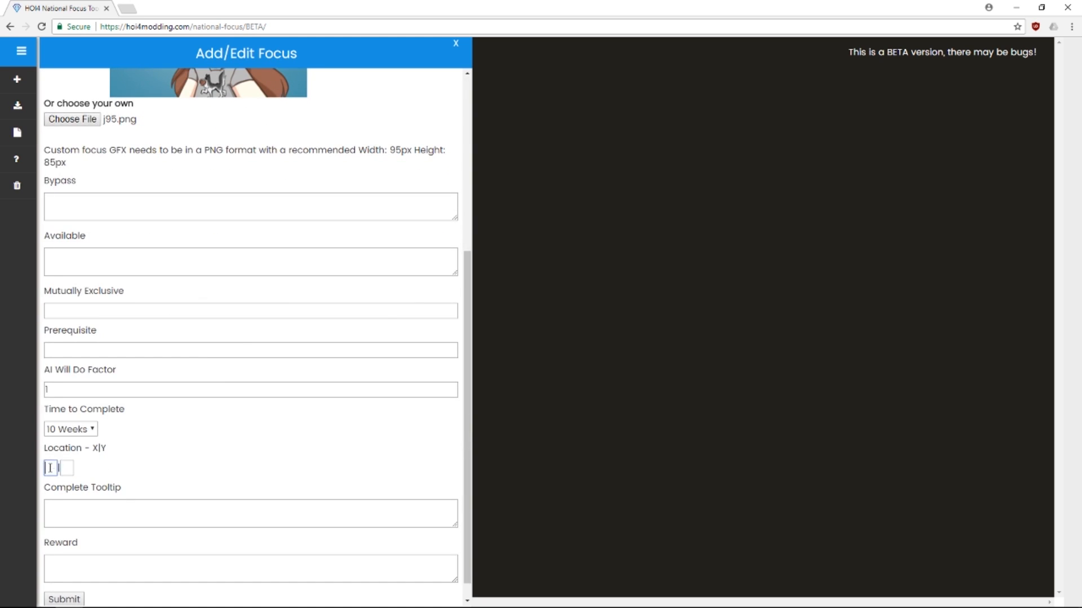
{"action": "type", "text": "2"}
{"action": "left_click", "coordinate": [64, 471]}
{"action": "type", "text": "2"}
{"action": "scroll", "coordinate": [254, 474], "scroll_direction": "down", "scroll_amount": 1}
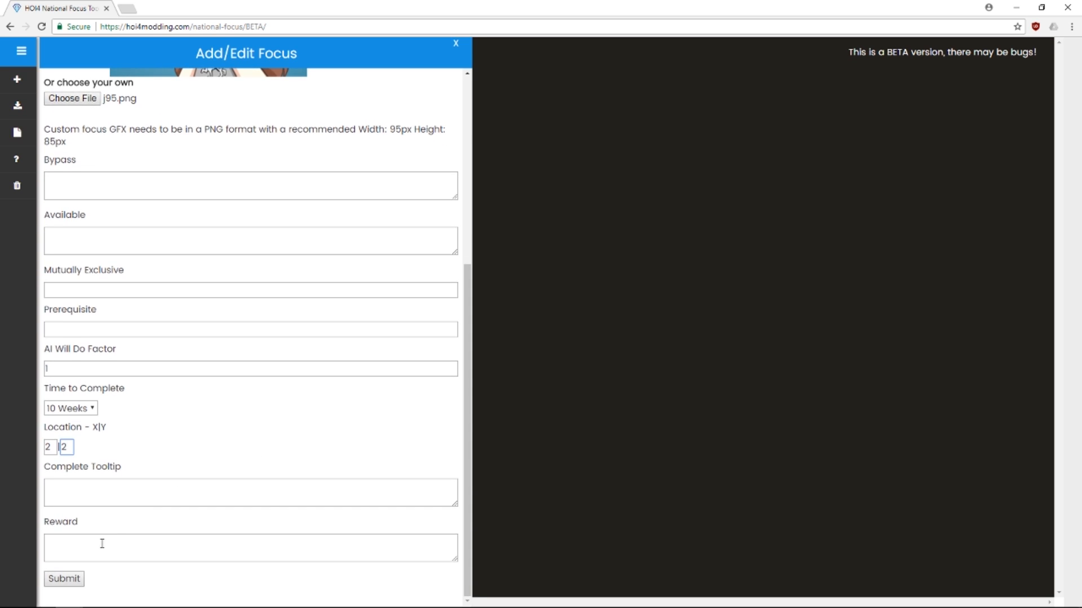
{"action": "left_click", "coordinate": [66, 581]}
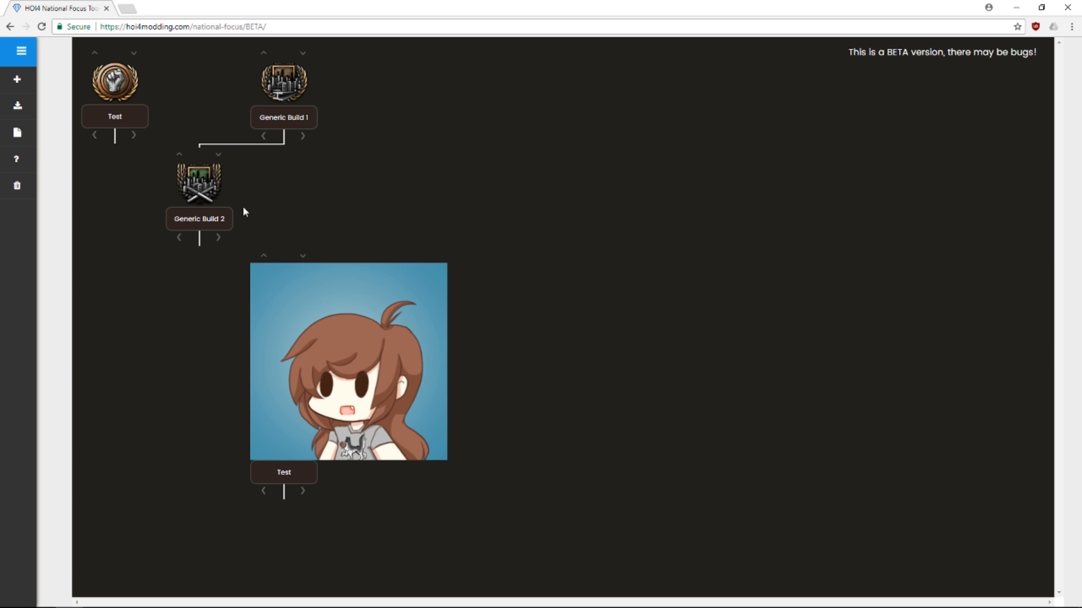
Delete the custom-image Test focus in Delete Mode and bring the focustree.zip WinRAR window forward
{"action": "left_click", "coordinate": [16, 159]}
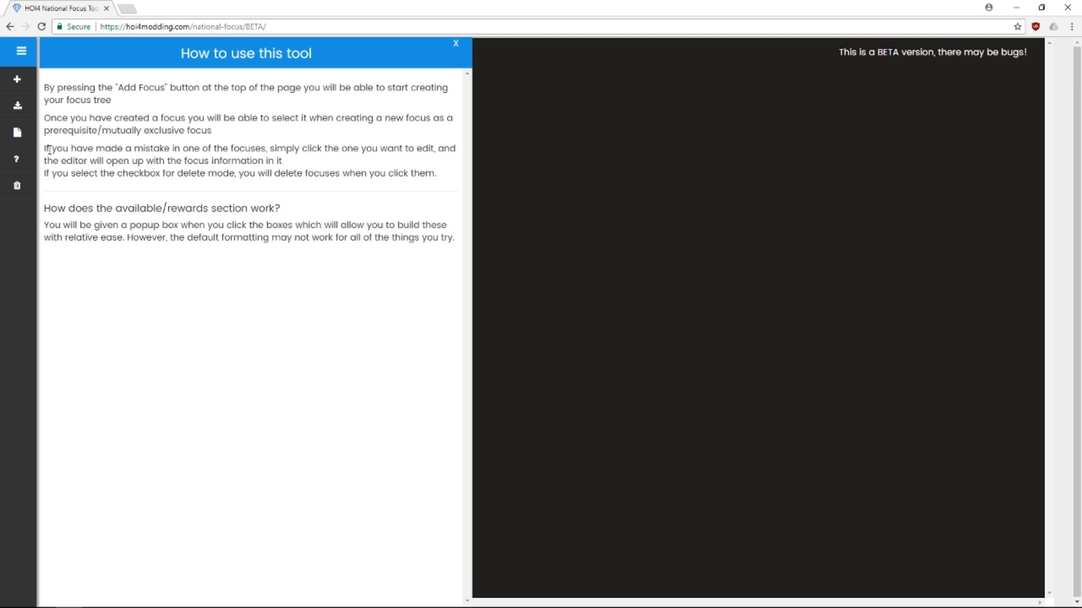
{"action": "left_click", "coordinate": [456, 43]}
{"action": "mouse_move", "coordinate": [16, 185]}
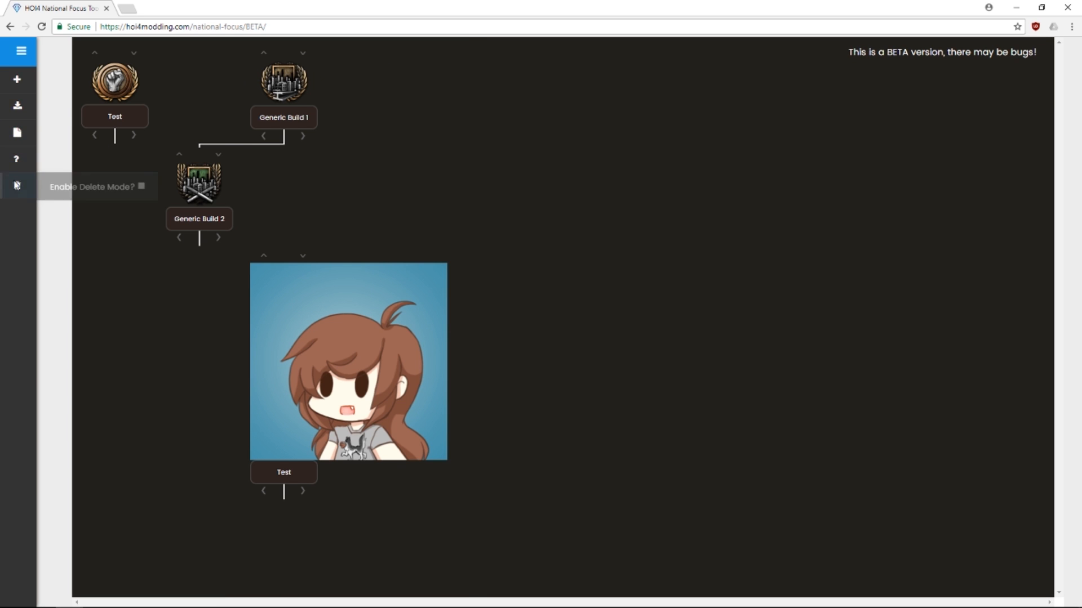
{"action": "left_click", "coordinate": [282, 470]}
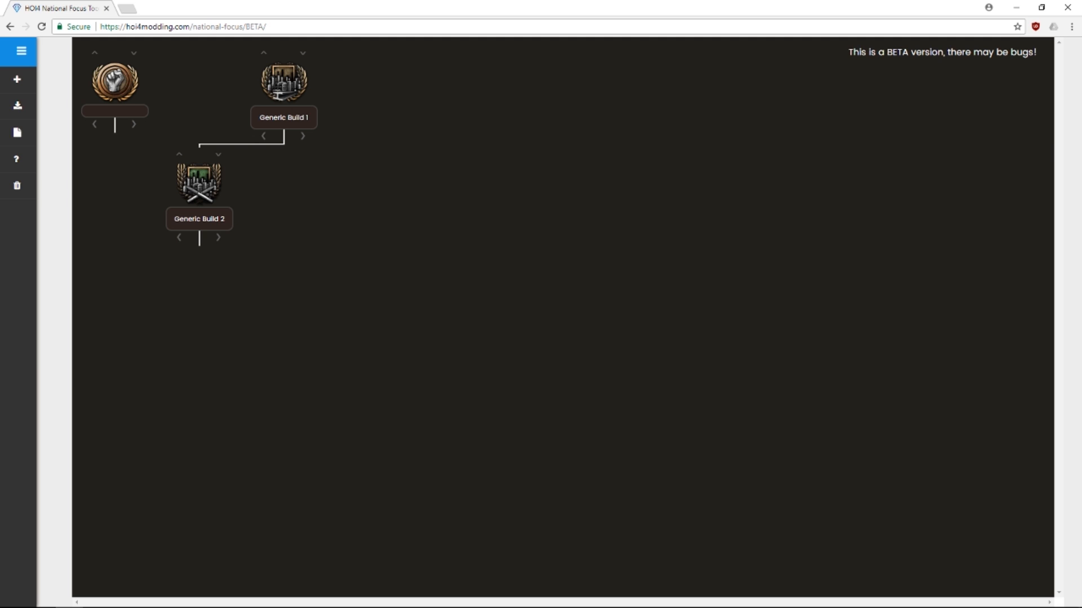
{"action": "left_click_drag", "start_coordinate": [0, 106], "coordinate": [641, 147]}
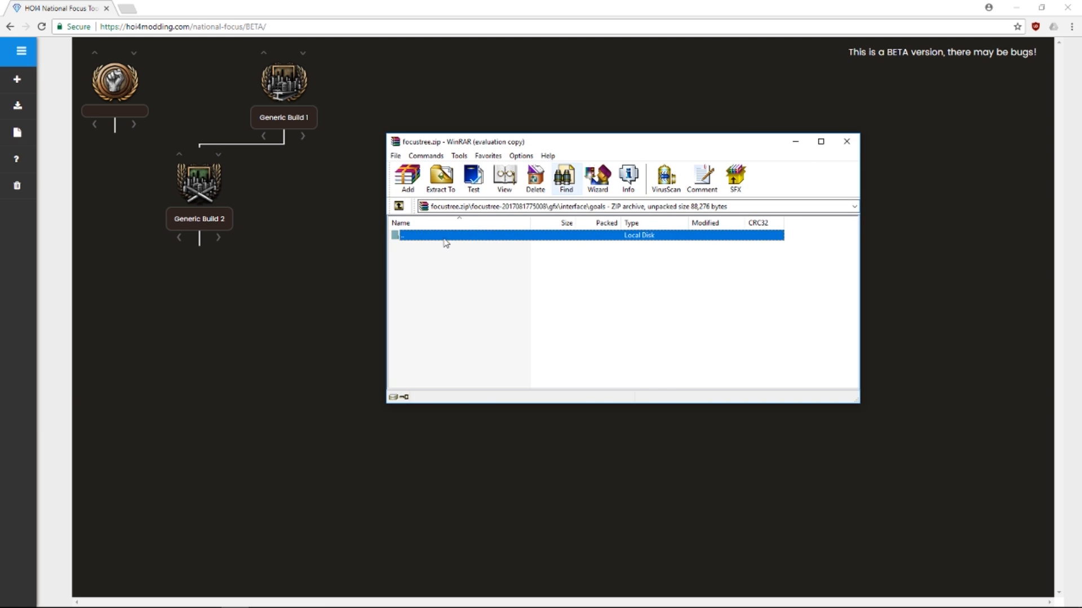
Browse focustree.zip's top-level folders in WinRAR, checking the interface folder's contents
{"action": "double_click", "coordinate": [413, 236]}
{"action": "double_click", "coordinate": [413, 235]}
{"action": "double_click", "coordinate": [413, 236]}
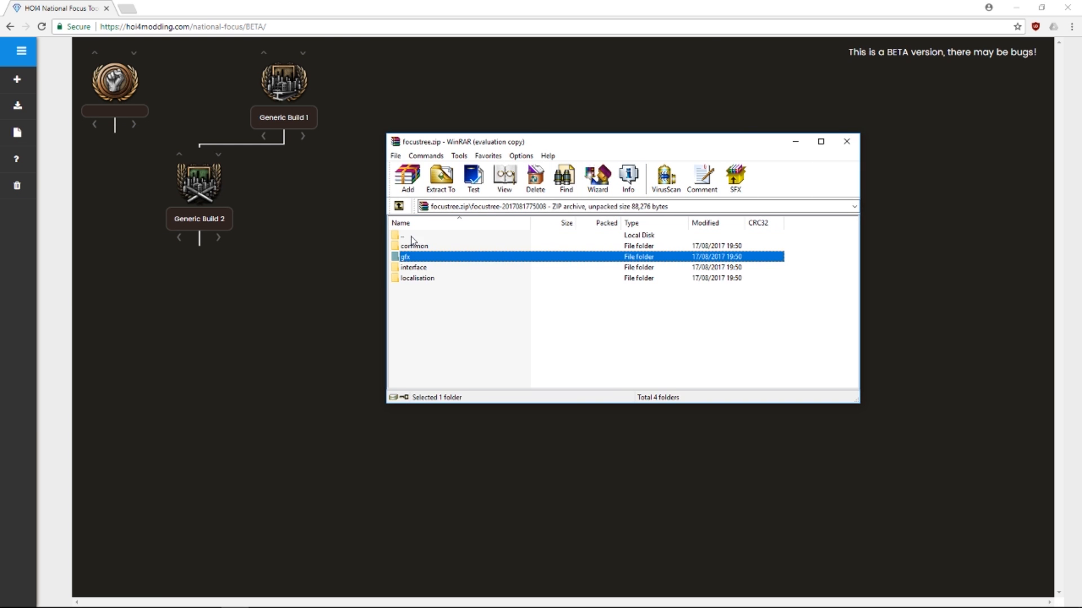
{"action": "double_click", "coordinate": [415, 268]}
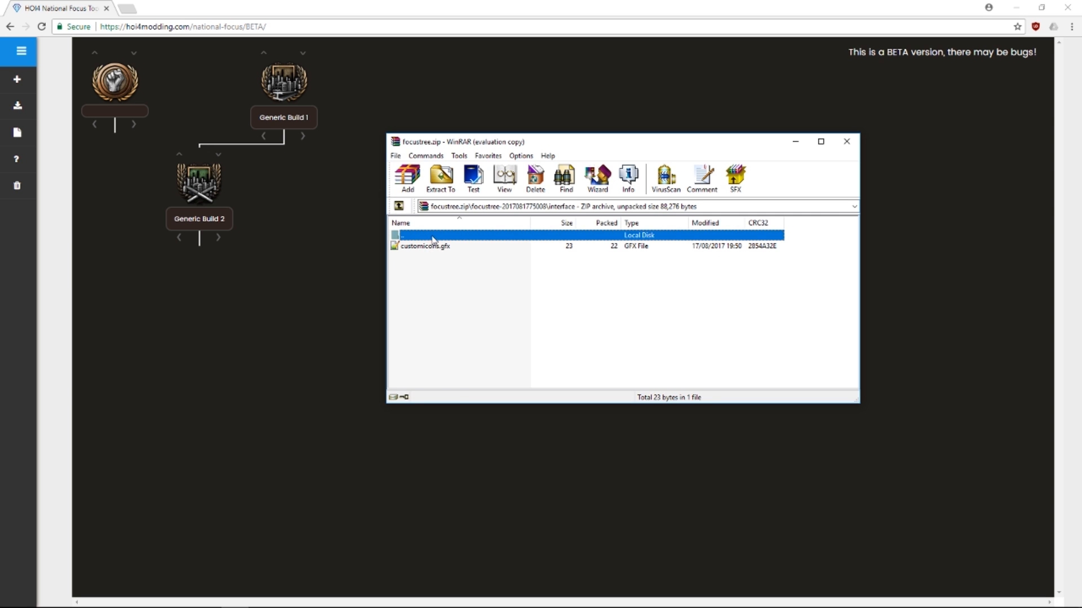
{"action": "double_click", "coordinate": [433, 236]}
{"action": "left_click", "coordinate": [415, 257]}
{"action": "left_click", "coordinate": [416, 266]}
{"action": "left_click", "coordinate": [416, 258]}
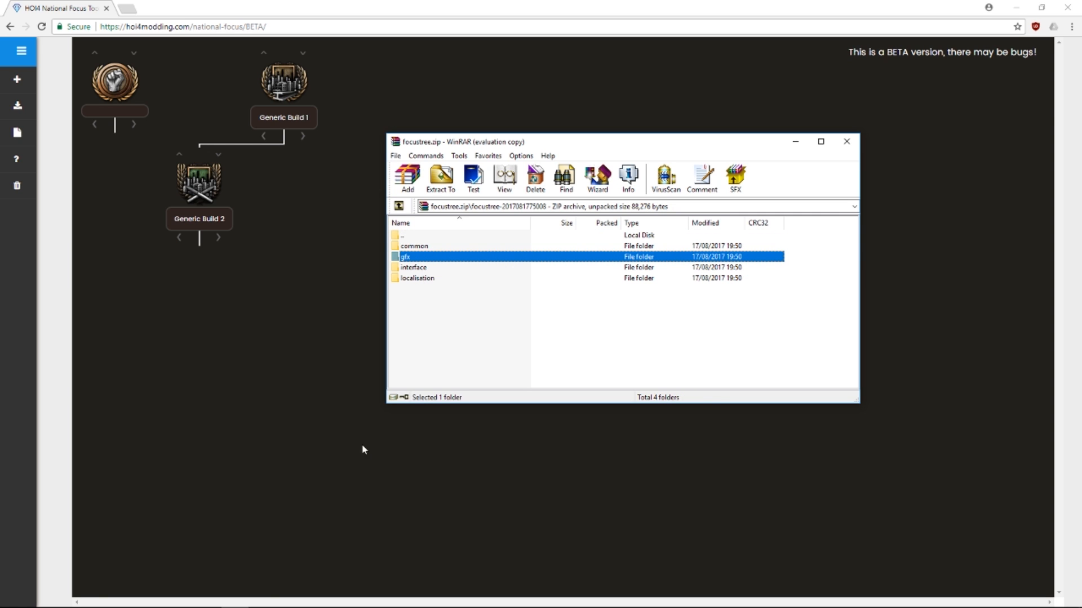
Navigate File Explorer to the empty jtm folder in the Hearts of Iron IV mod directory
{"action": "left_click", "coordinate": [152, 600]}
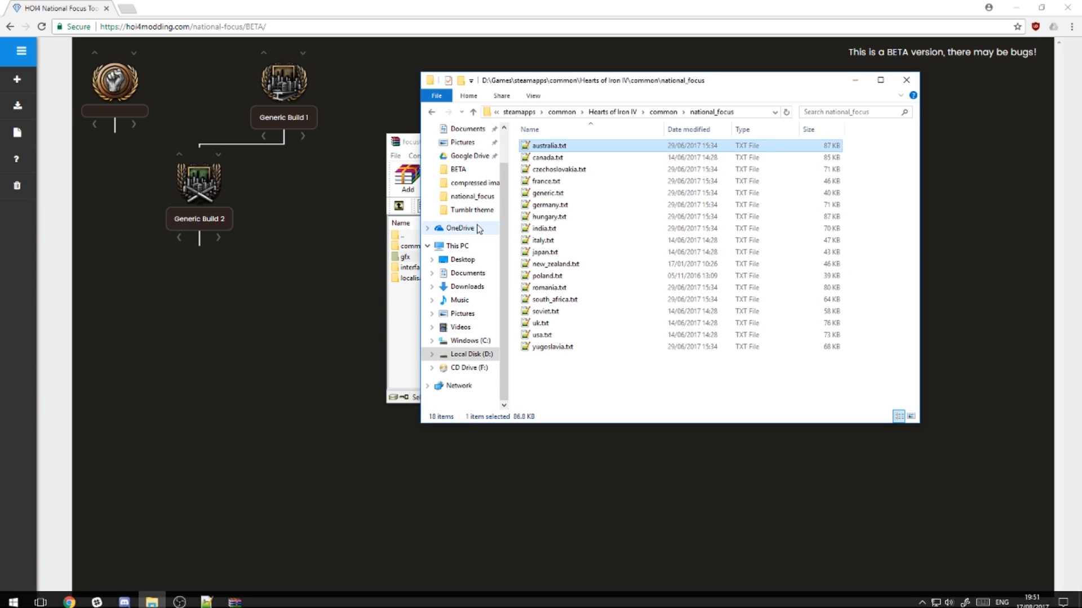
{"action": "scroll", "coordinate": [459, 231], "scroll_direction": "up", "scroll_amount": 2}
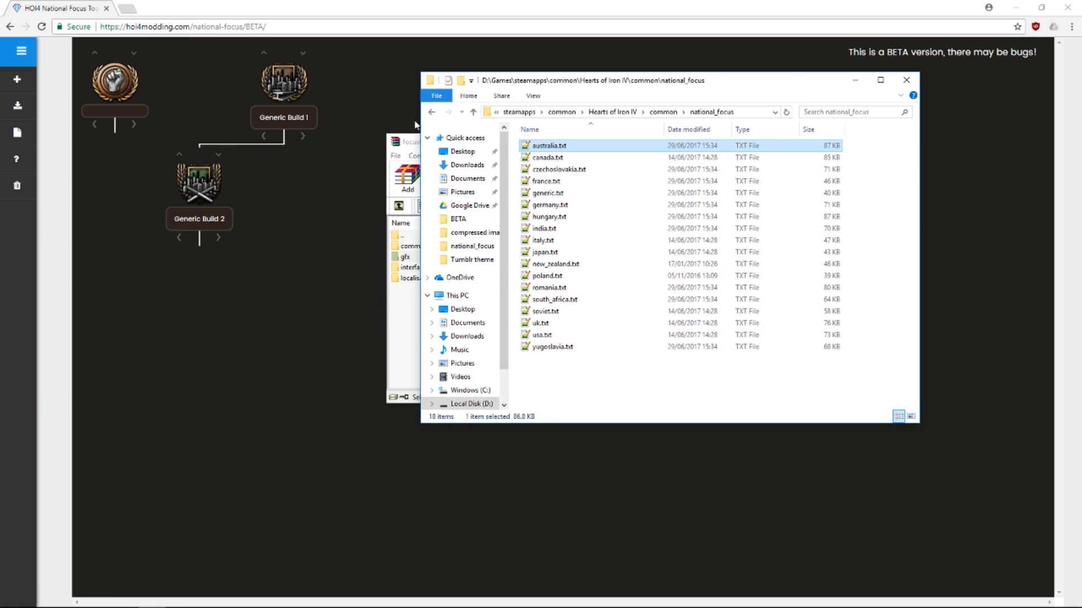
{"action": "left_click", "coordinate": [432, 112]}
{"action": "left_click", "coordinate": [431, 112]}
{"action": "left_click", "coordinate": [432, 112]}
{"action": "left_click", "coordinate": [432, 112]}
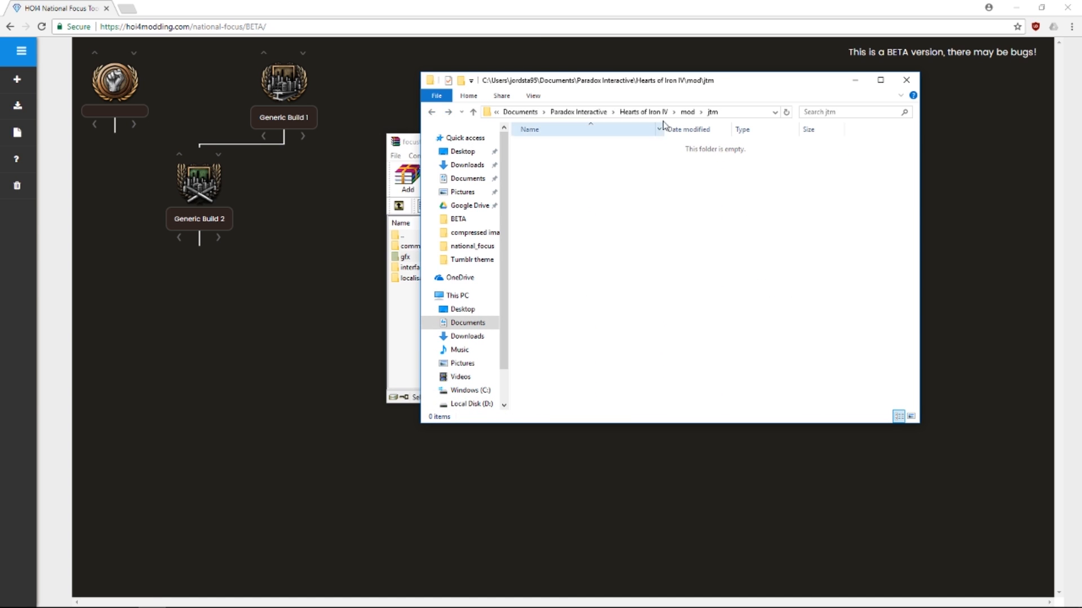
{"action": "left_click", "coordinate": [687, 112]}
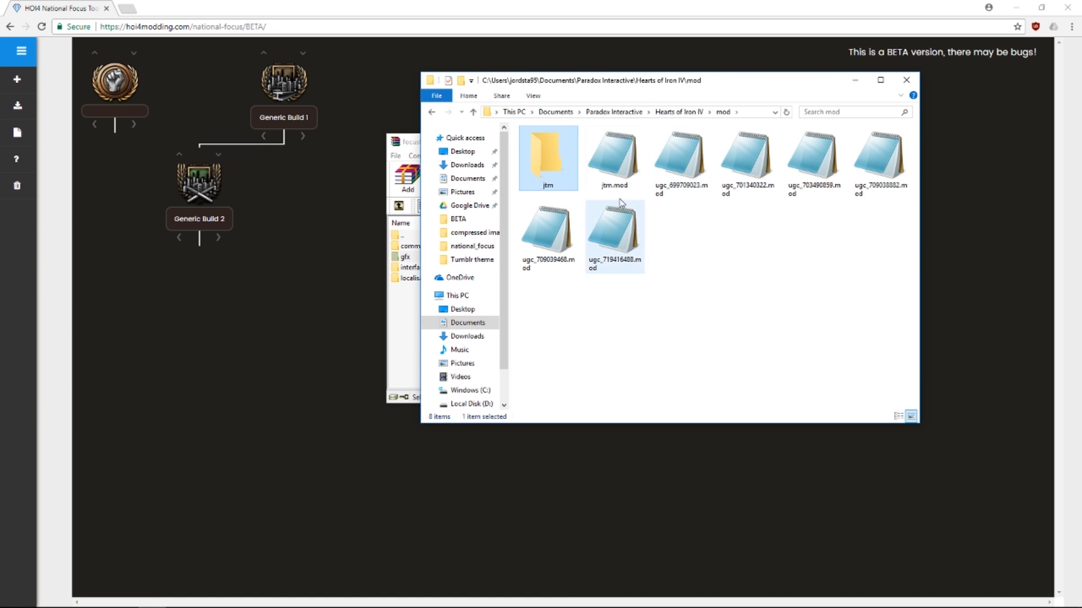
{"action": "double_click", "coordinate": [557, 167]}
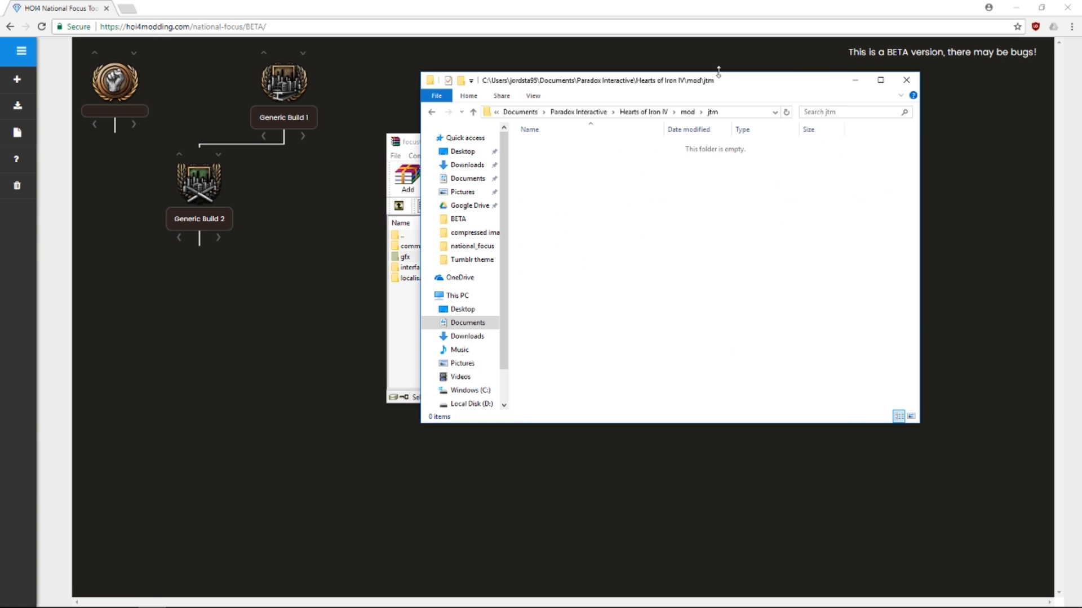
Drag the common, gfx, interface and localisation folders into jtm, then close WinRAR
{"action": "left_click_drag", "start_coordinate": [399, 148], "coordinate": [161, 136]}
{"action": "left_click_drag", "start_coordinate": [184, 293], "coordinate": [738, 284]}
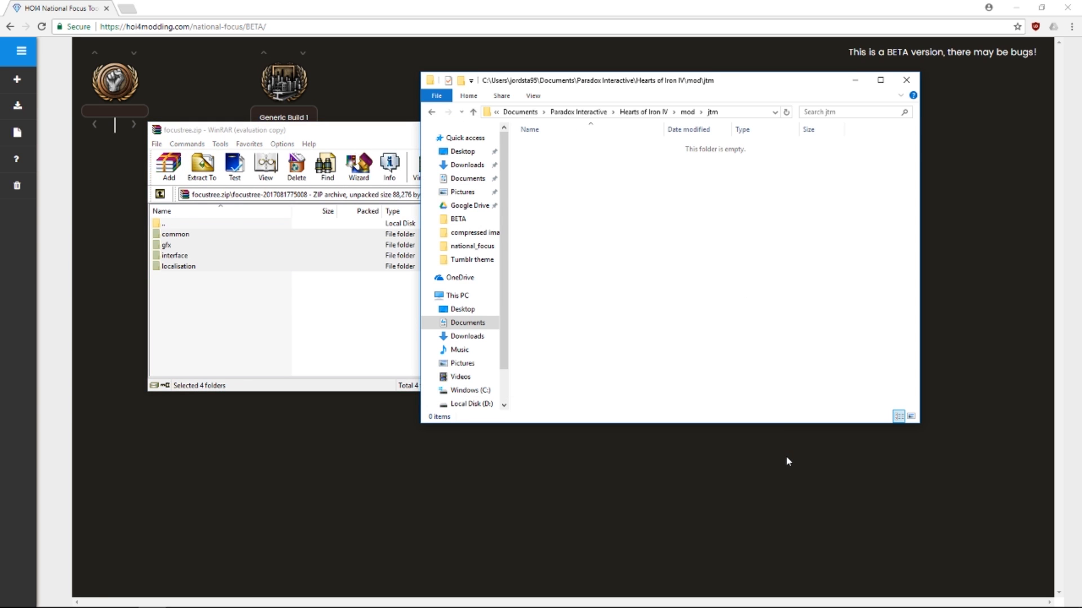
{"action": "left_click", "coordinate": [416, 164]}
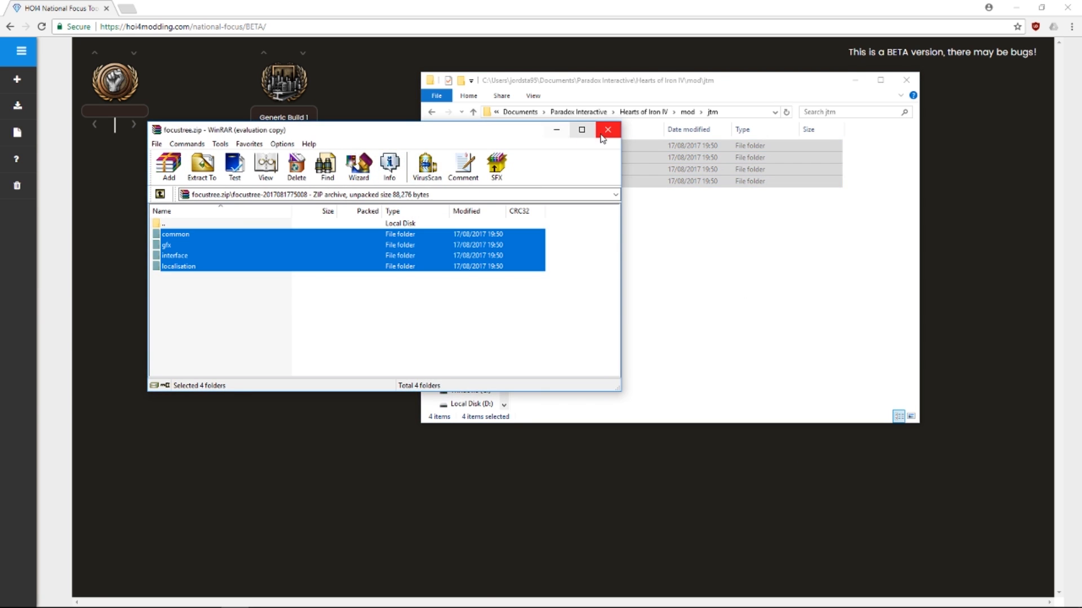
{"action": "left_click", "coordinate": [607, 130]}
{"action": "mouse_move", "coordinate": [422, 589]}
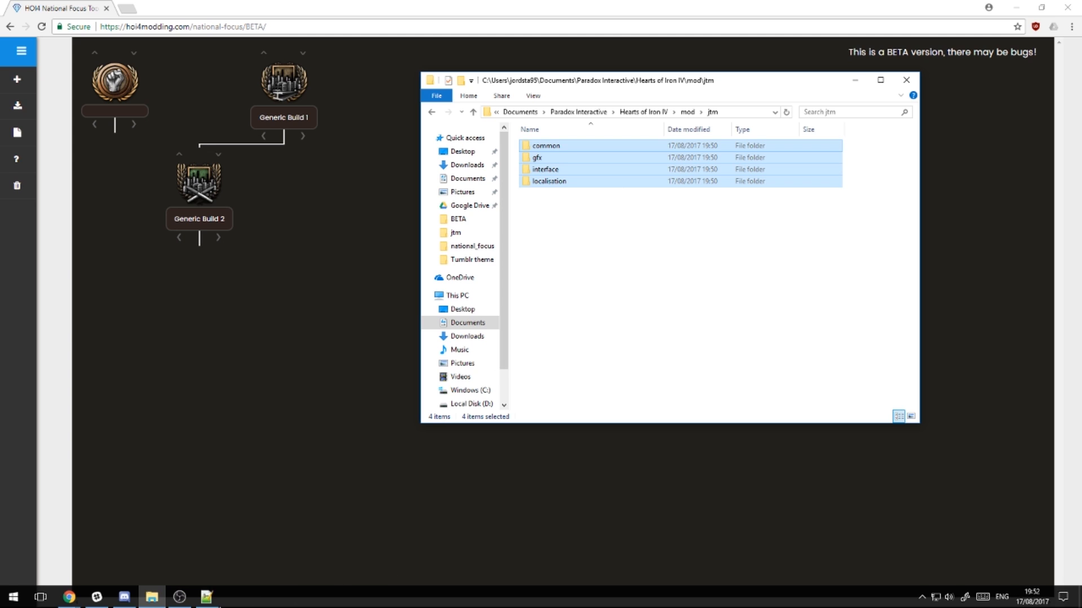
Launch Hearts of Iron IV from Steam, play with jords-test-mod enabled, and choose Single Player
{"action": "left_click", "coordinate": [922, 598]}
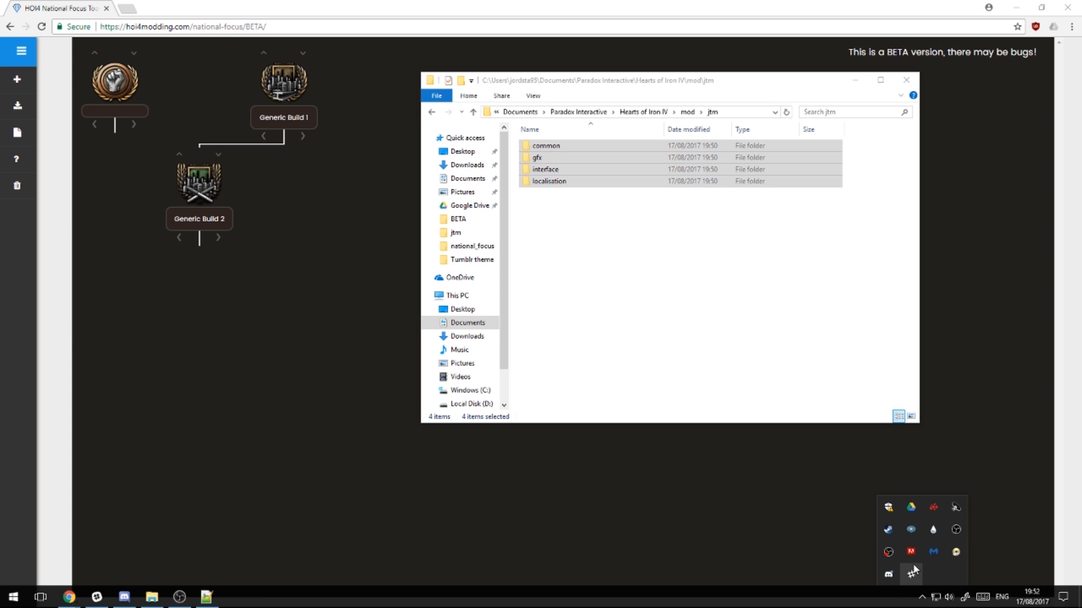
{"action": "right_click", "coordinate": [891, 535]}
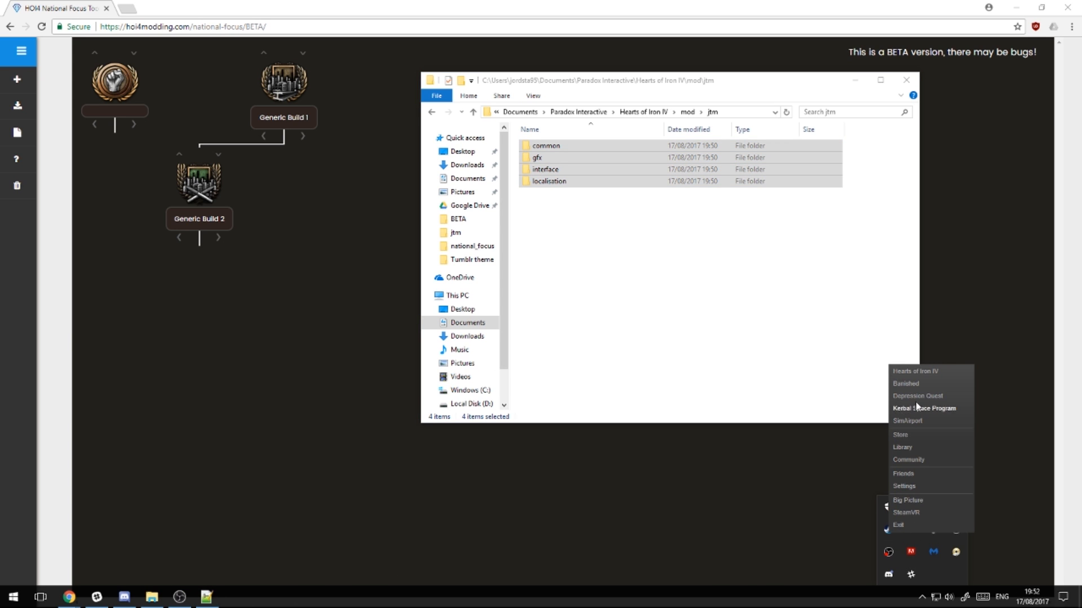
{"action": "left_click", "coordinate": [919, 371]}
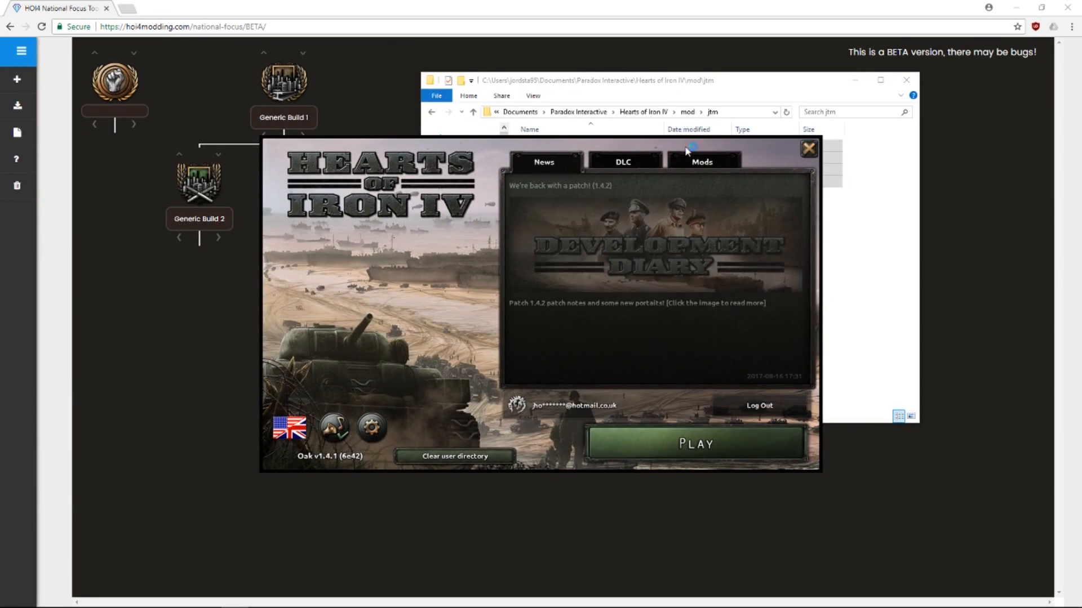
{"action": "left_click", "coordinate": [684, 164]}
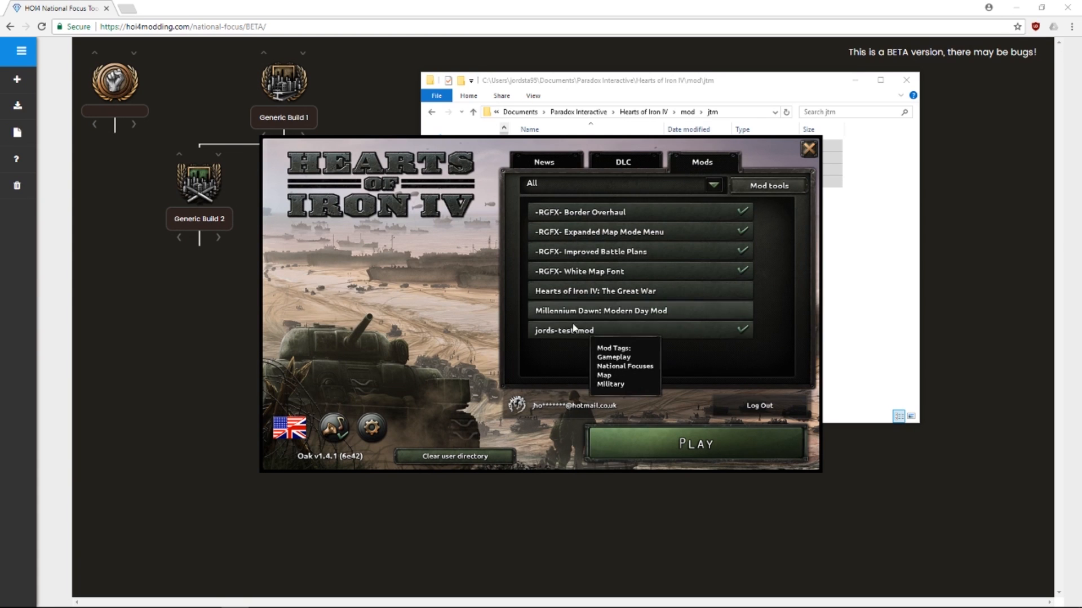
{"action": "left_click", "coordinate": [665, 450]}
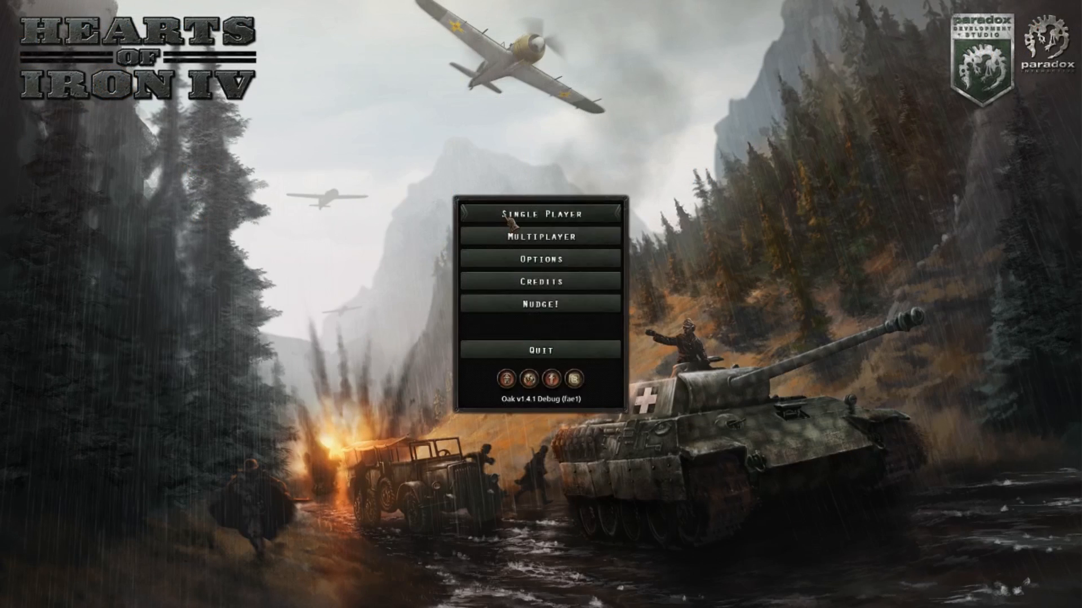
{"action": "left_click", "coordinate": [540, 213]}
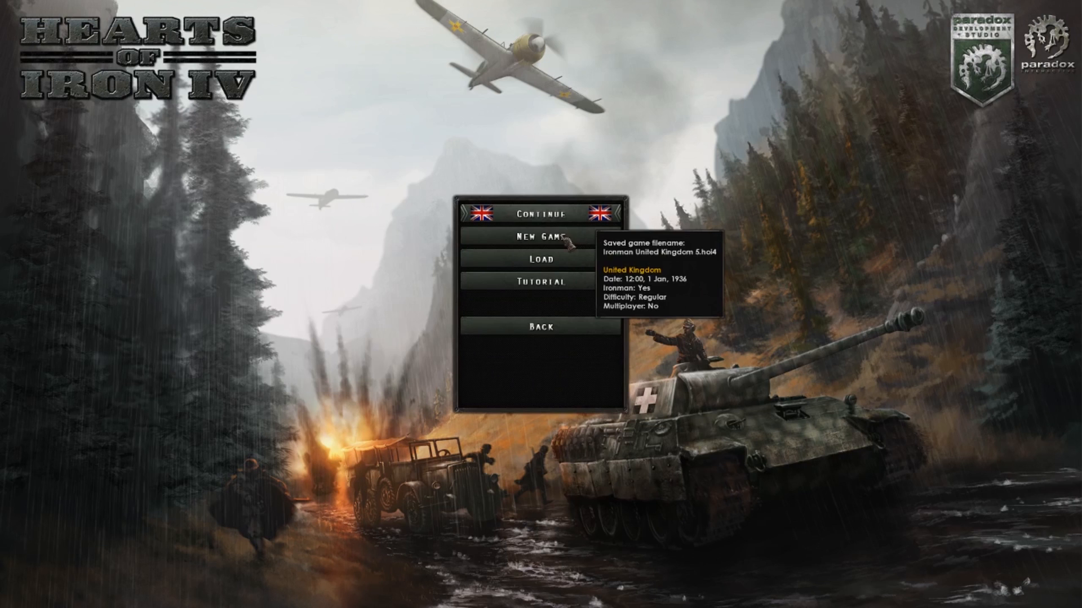
Set up a New Game on the 1936 scenario, select France, and press START
{"action": "left_click", "coordinate": [583, 332]}
{"action": "left_click", "coordinate": [586, 213]}
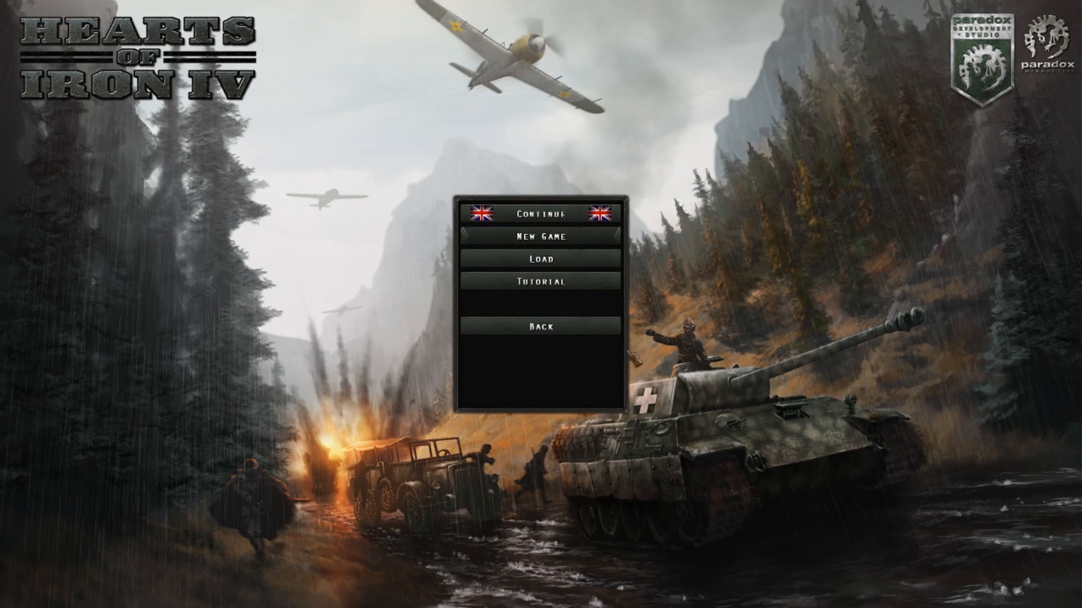
{"action": "left_click", "coordinate": [541, 236]}
{"action": "left_click", "coordinate": [624, 424]}
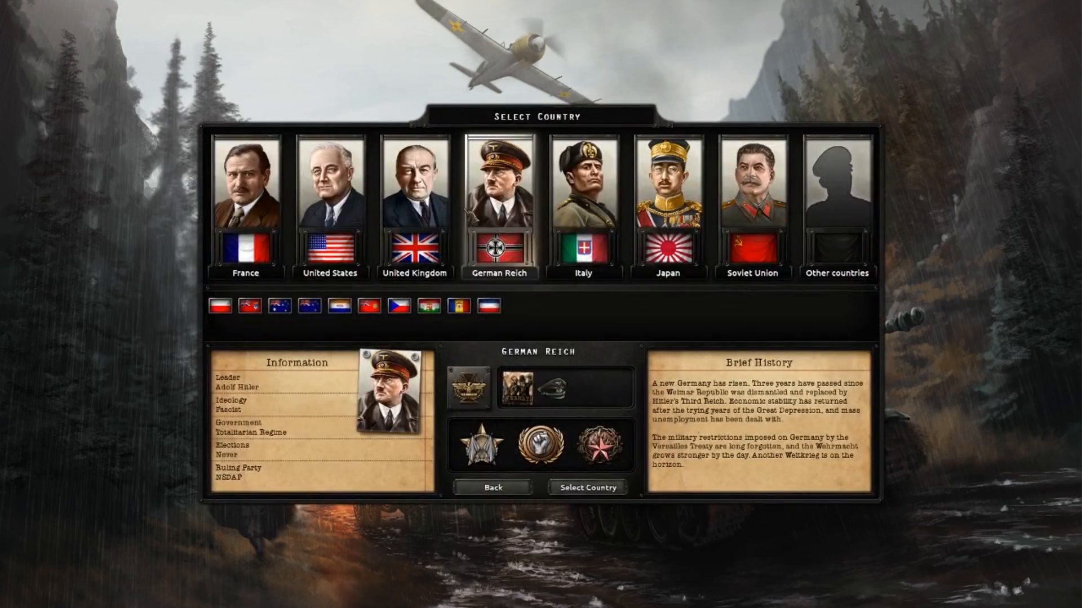
{"action": "left_click", "coordinate": [246, 225]}
{"action": "left_click", "coordinate": [588, 487]}
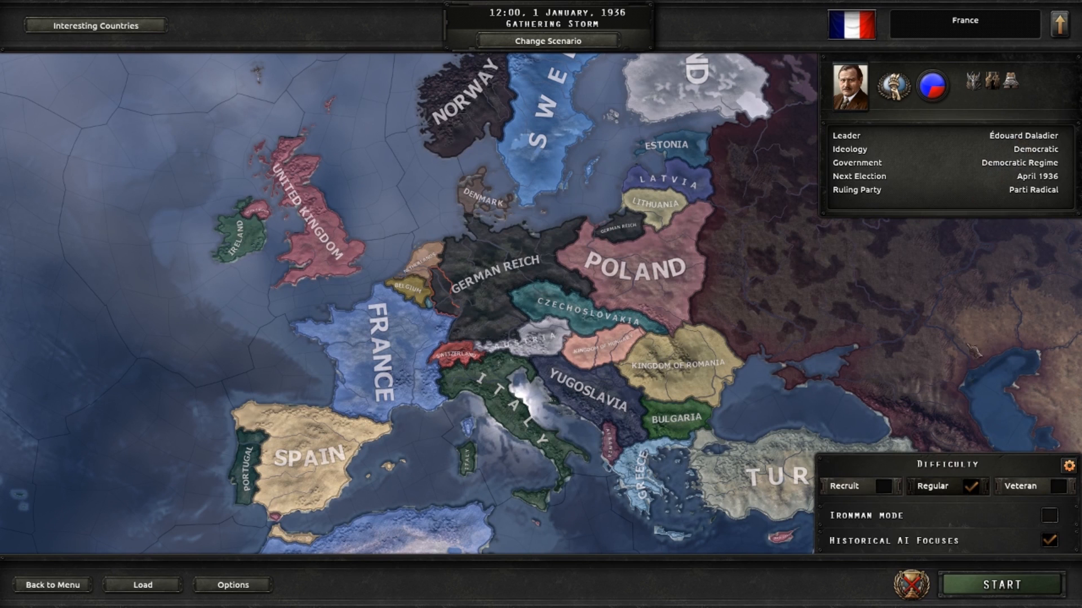
{"action": "left_click", "coordinate": [1002, 584]}
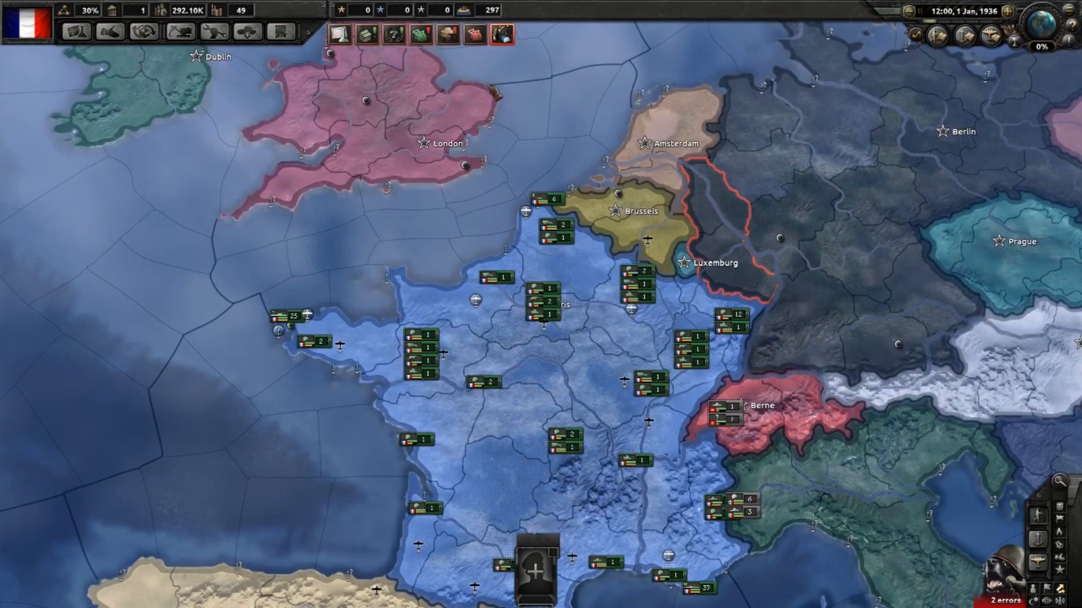
Open France's focus tree and start the custom Test focus
{"action": "key", "text": "f"}
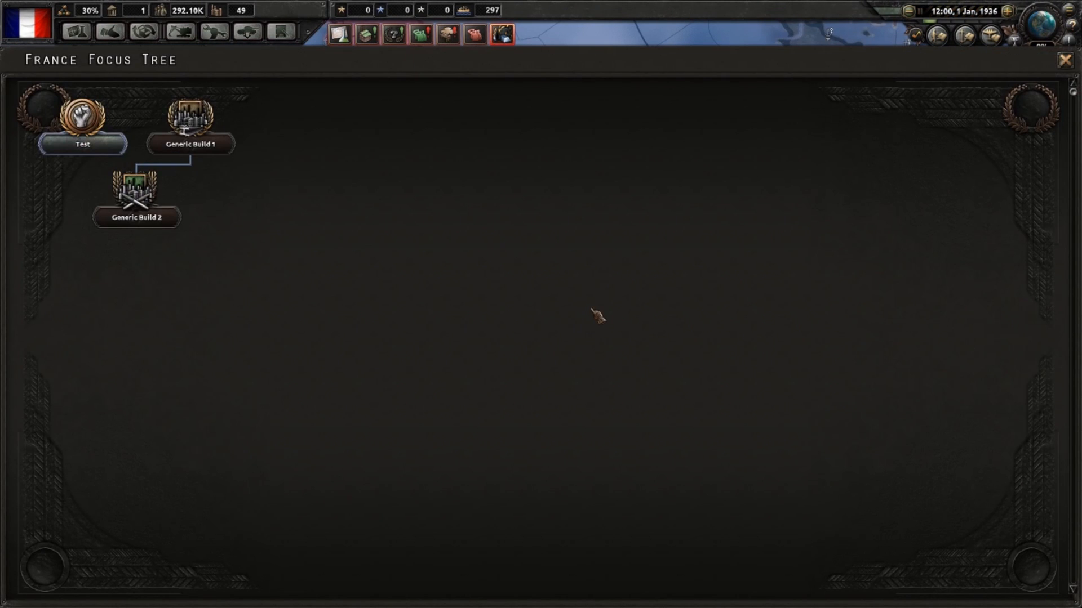
{"action": "mouse_move", "coordinate": [96, 141]}
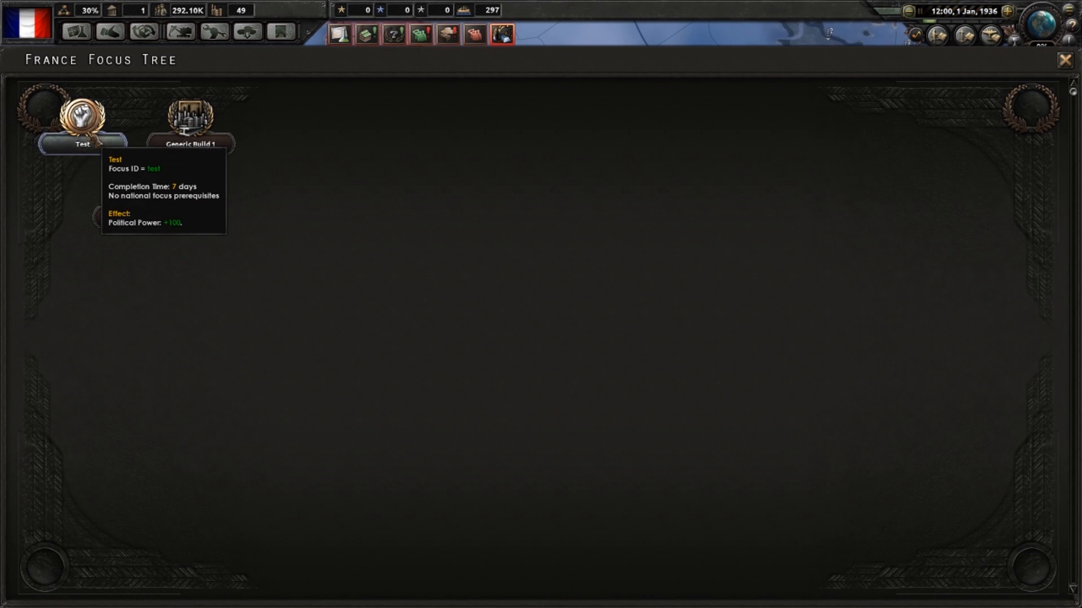
{"action": "mouse_move", "coordinate": [214, 147]}
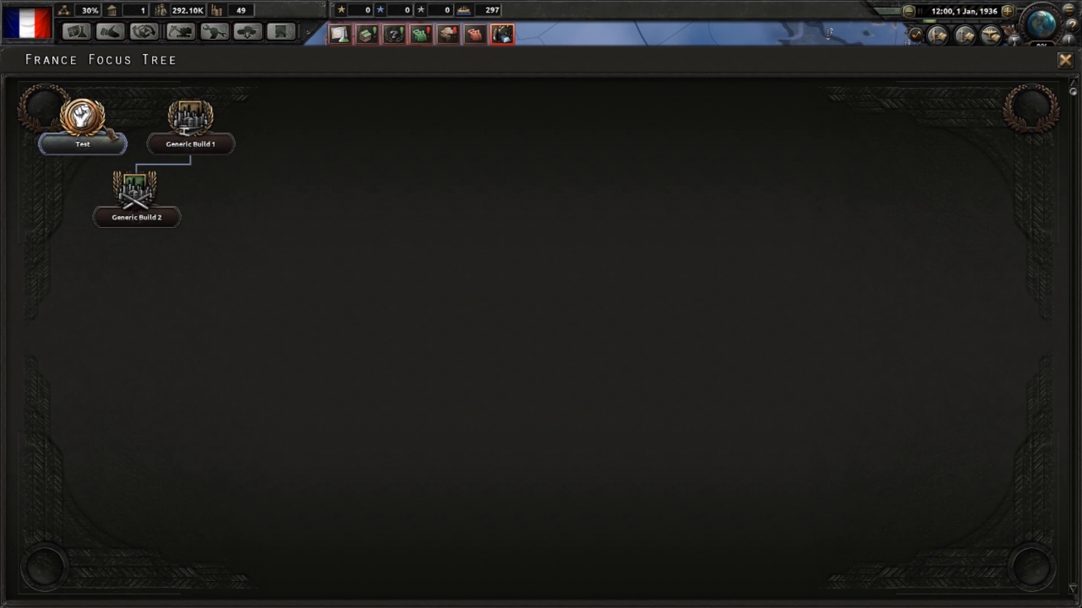
{"action": "left_click", "coordinate": [107, 153]}
{"action": "left_click", "coordinate": [534, 130]}
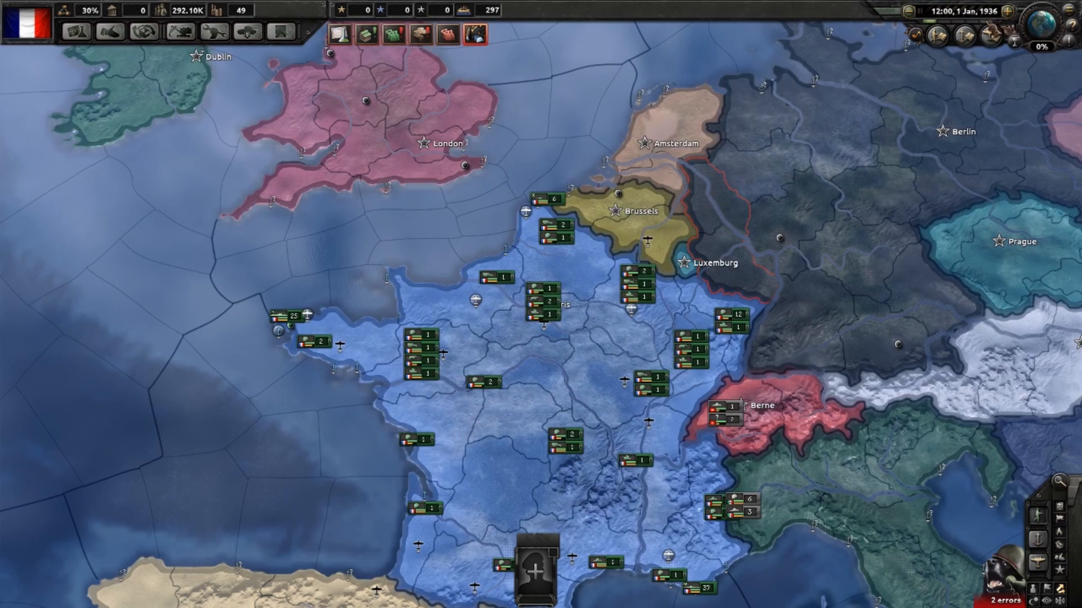
Unpause until Test completes, dismiss the popups, pause, and return to the focus tool
{"action": "left_click", "coordinate": [919, 11]}
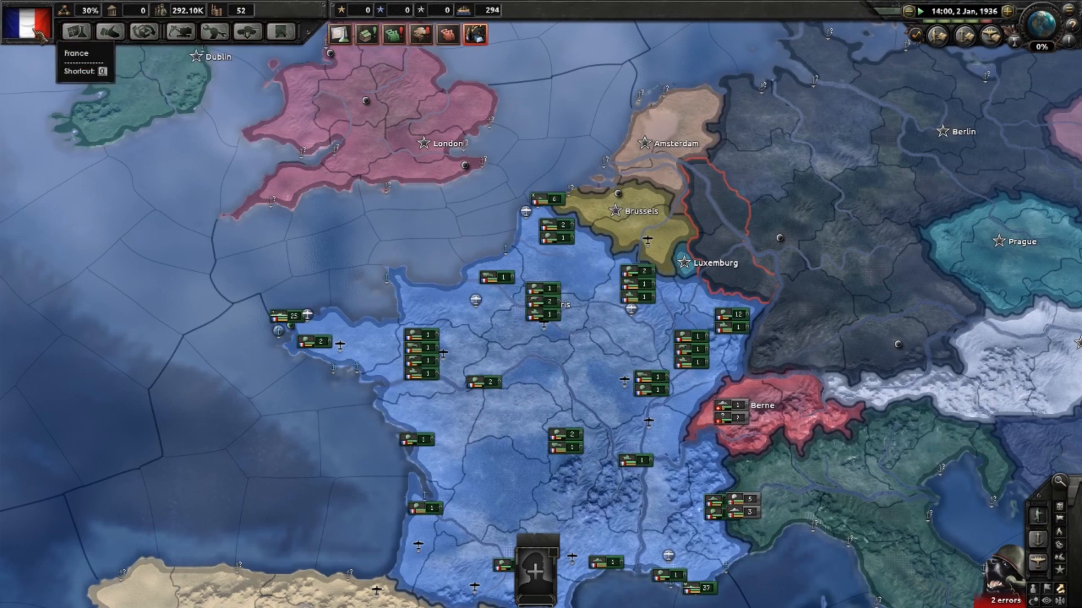
{"action": "left_click", "coordinate": [26, 22]}
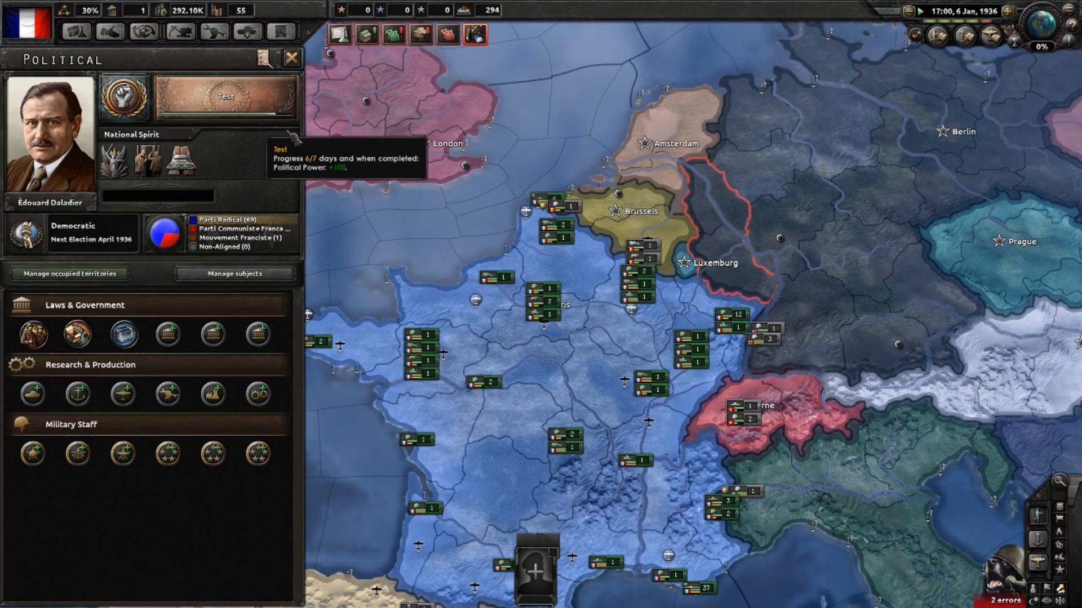
{"action": "left_click", "coordinate": [640, 336]}
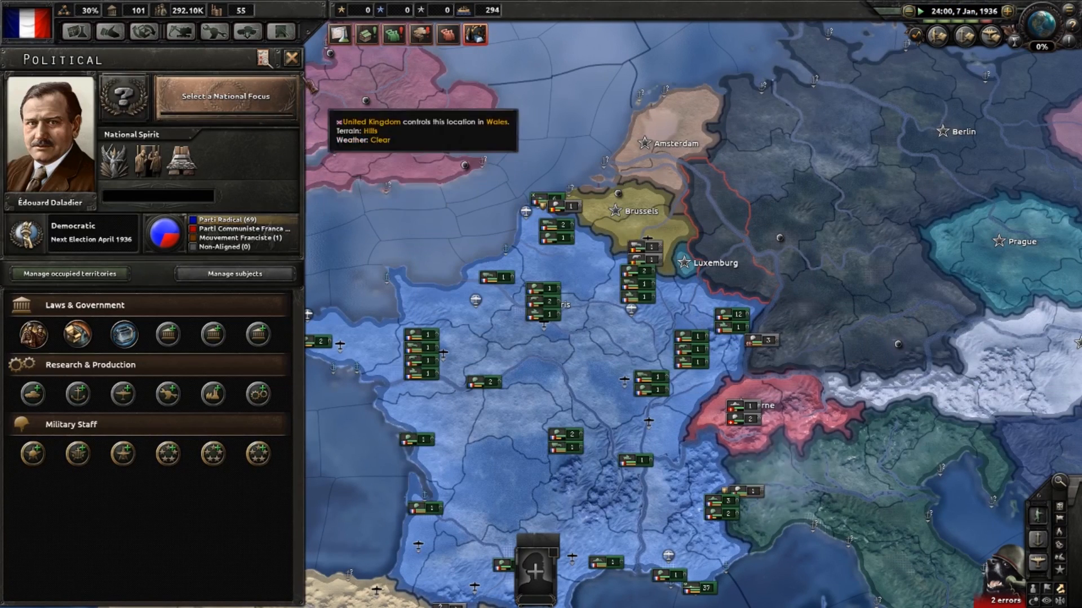
{"action": "left_click", "coordinate": [291, 58]}
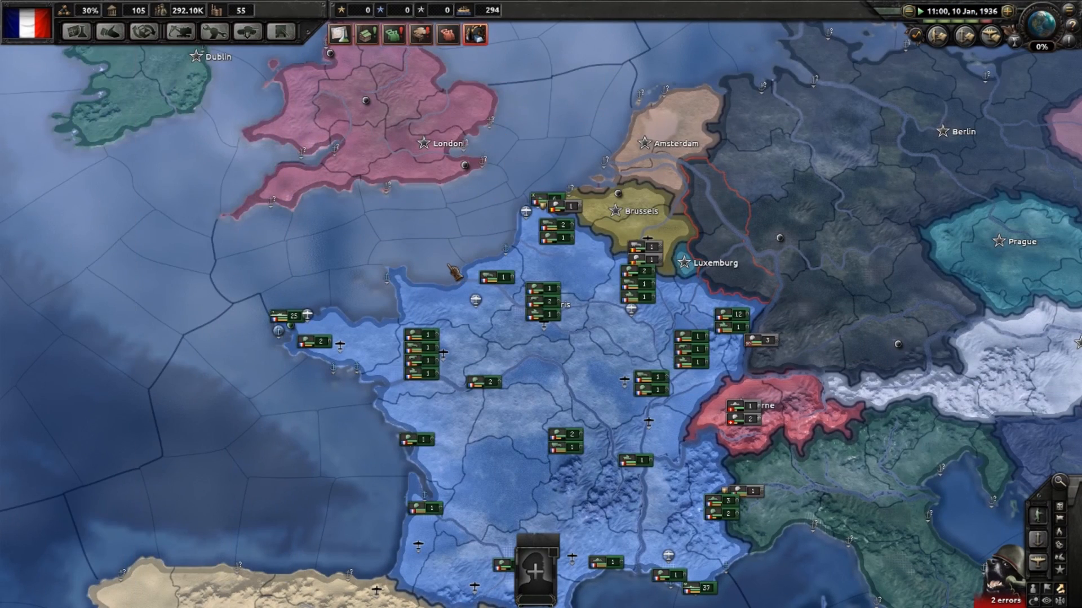
{"action": "key", "text": "Escape"}
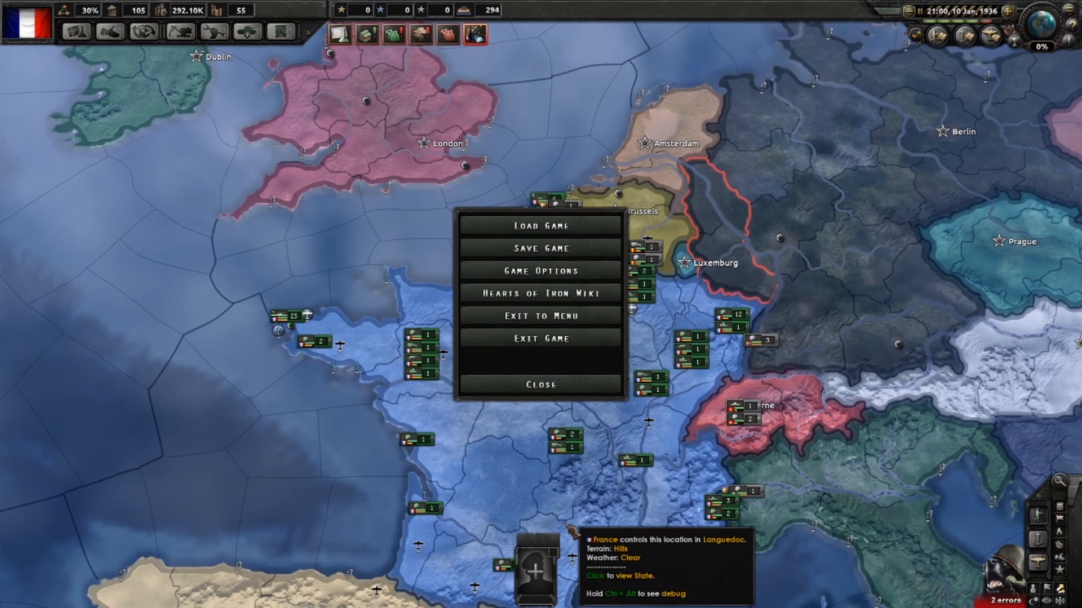
{"action": "key", "text": "alt+Tab"}
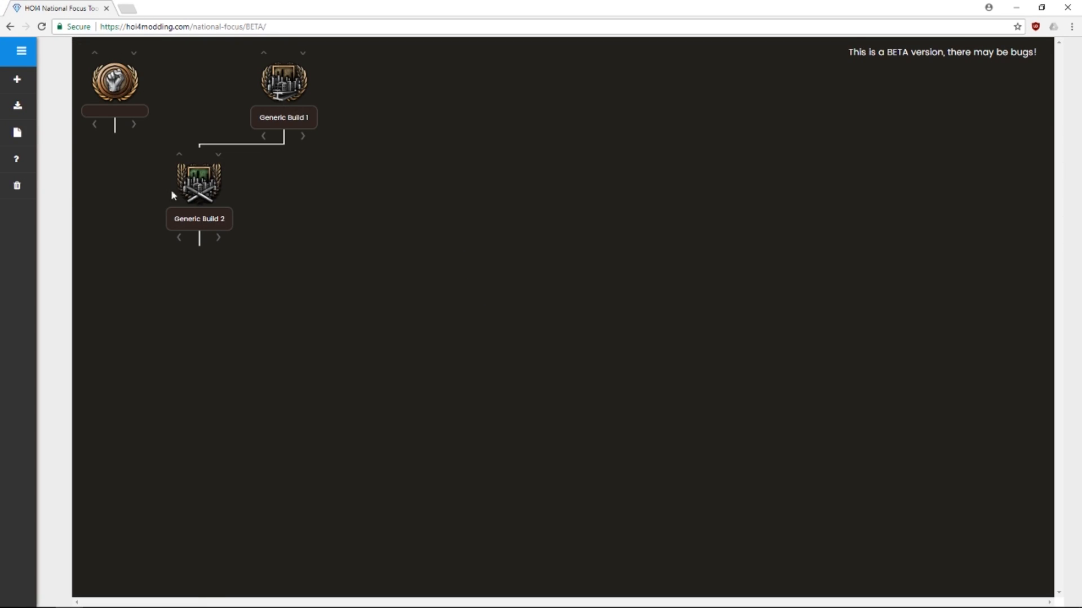
Follow the Help Out page's 'on GitHub' link to the hoi4-national-focus-maker repository
{"action": "left_click", "coordinate": [26, 164]}
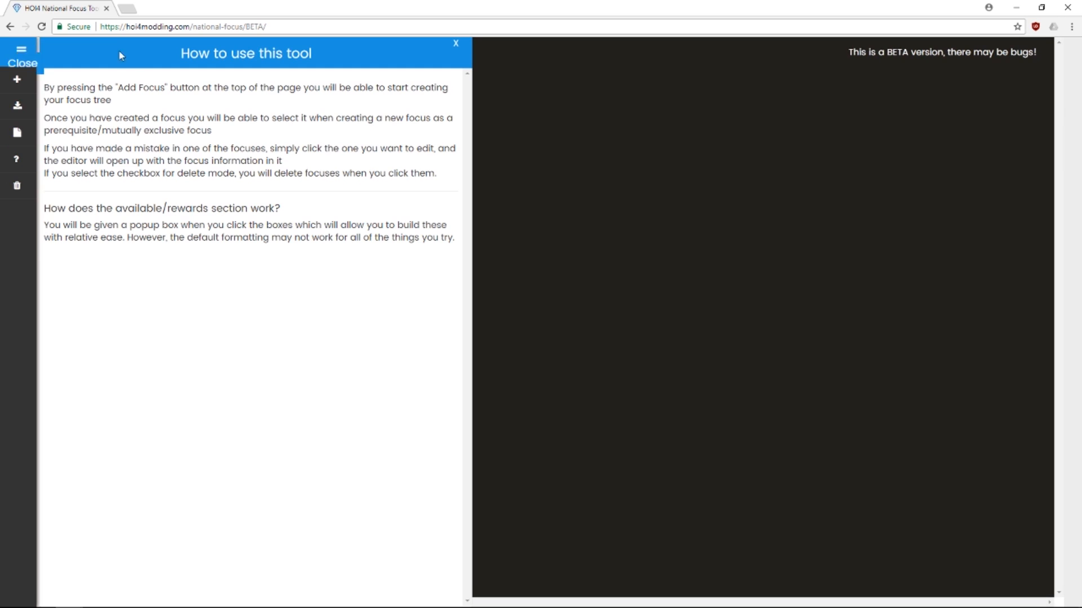
{"action": "left_click", "coordinate": [21, 50]}
{"action": "left_click", "coordinate": [31, 213]}
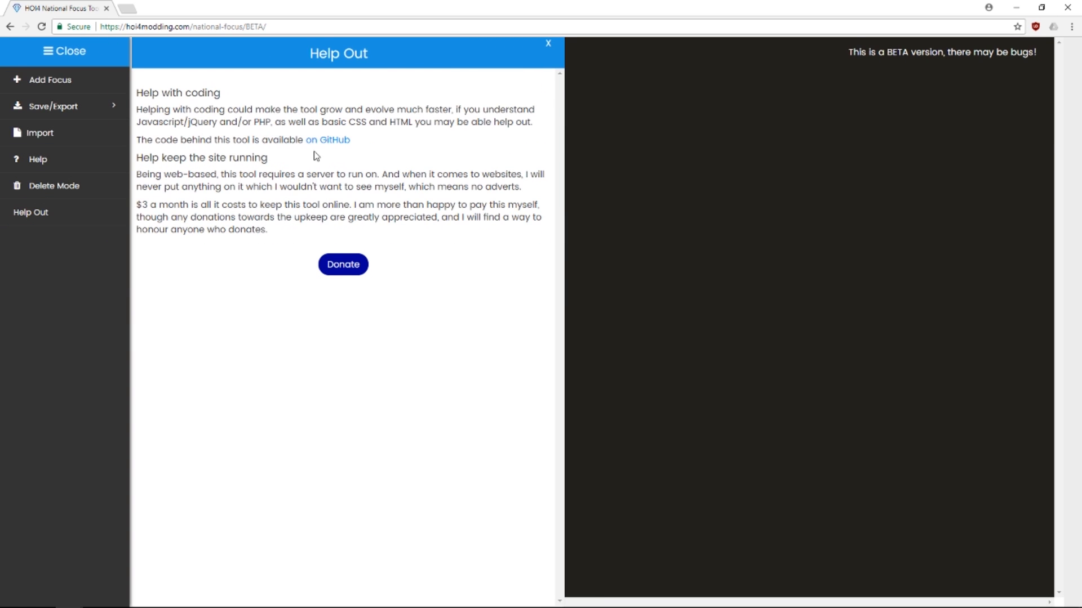
{"action": "left_click", "coordinate": [329, 140]}
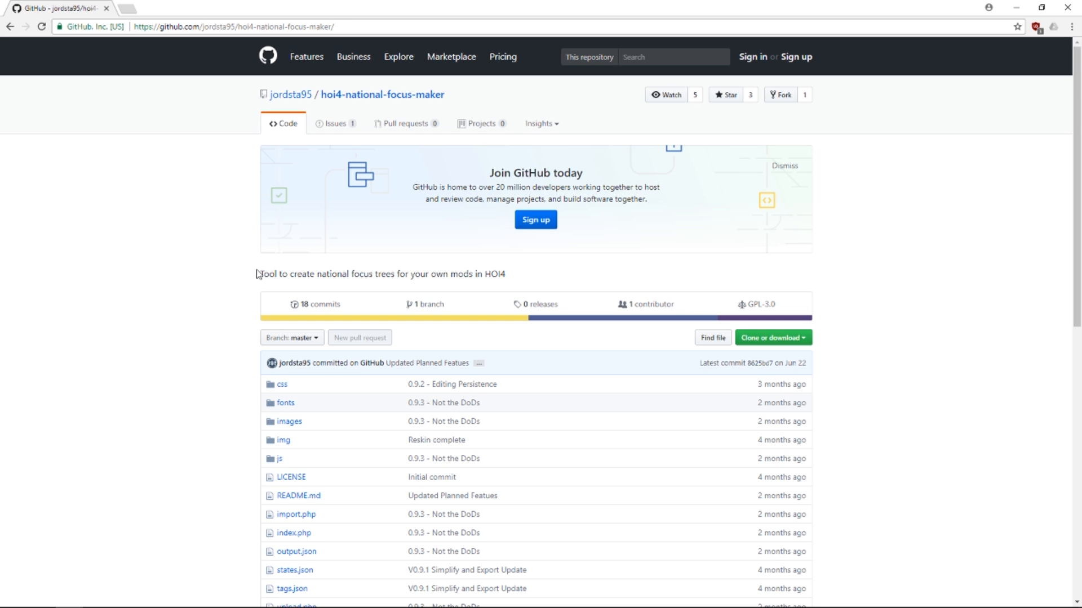
Scroll through the hoi4-national-focus-maker files and README, then go Back to the tool
{"action": "scroll", "coordinate": [258, 274], "scroll_direction": "down", "scroll_amount": 7}
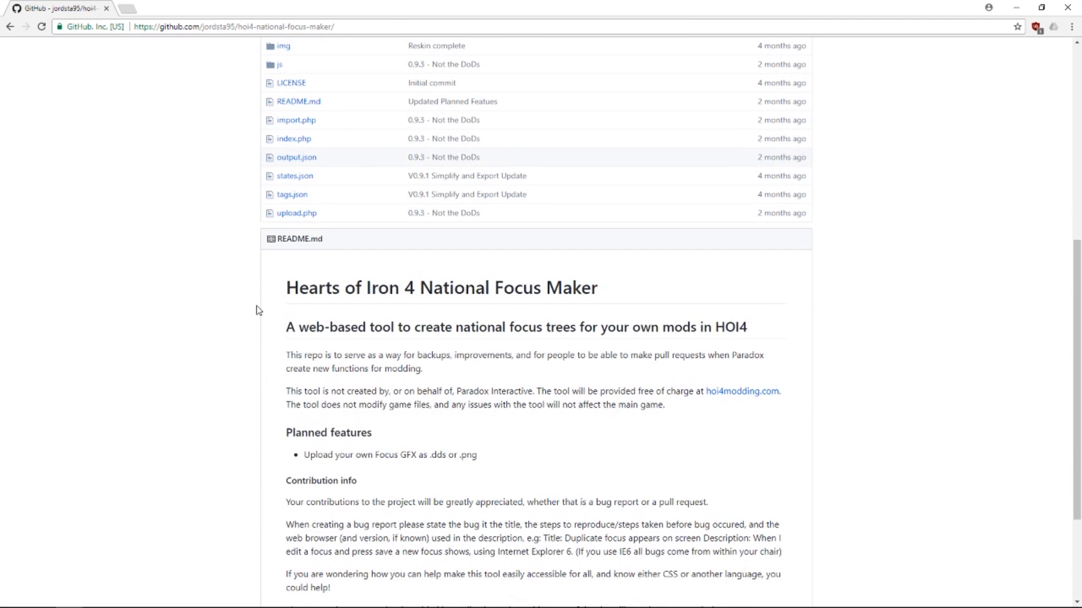
{"action": "scroll", "coordinate": [258, 309], "scroll_direction": "up", "scroll_amount": 5}
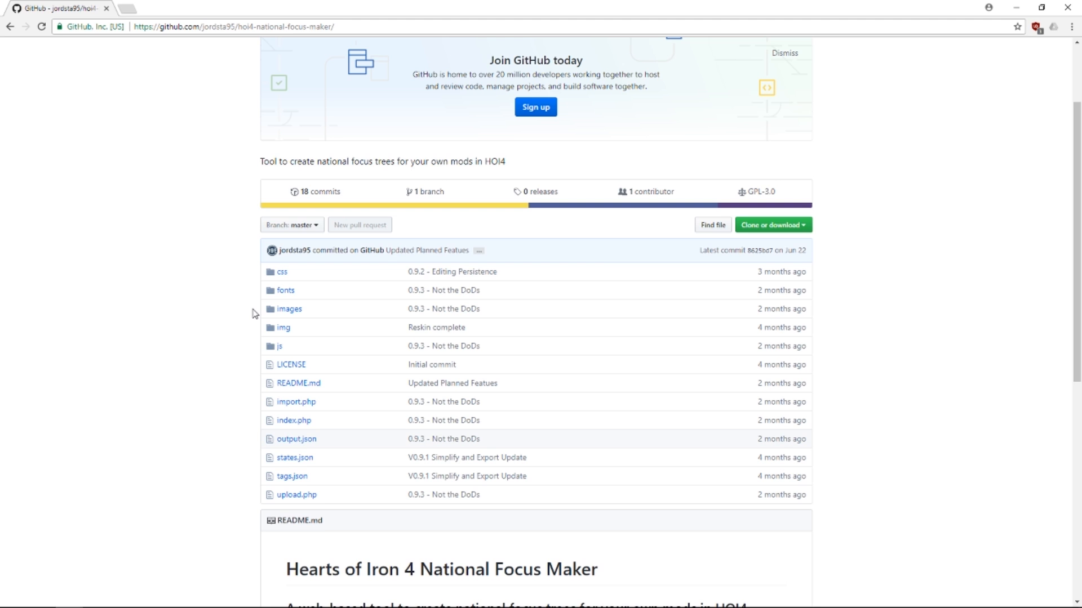
{"action": "scroll", "coordinate": [253, 313], "scroll_direction": "up", "scroll_amount": 2}
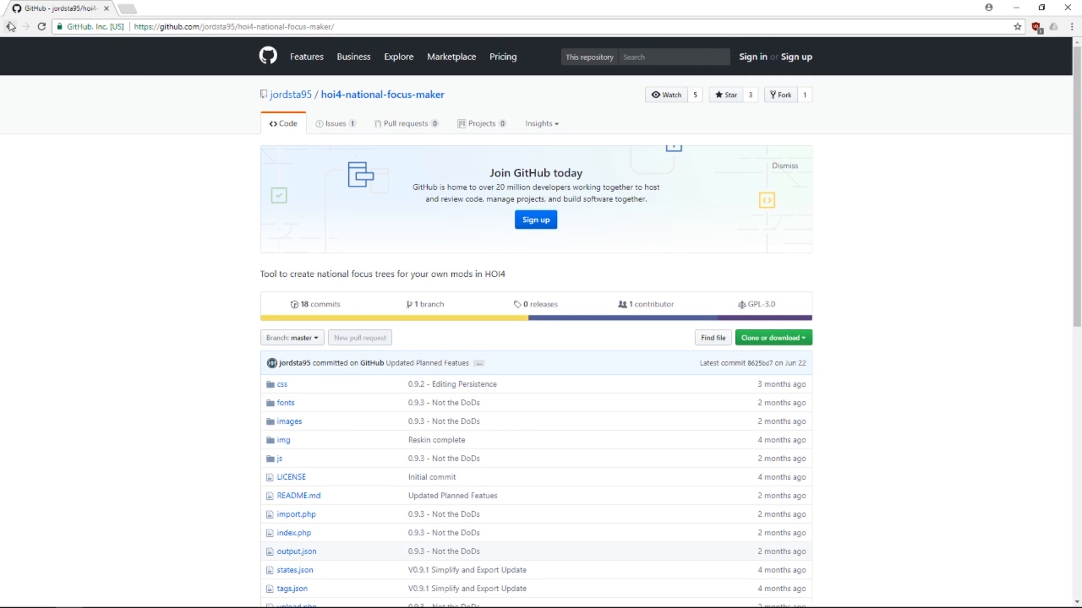
{"action": "left_click", "coordinate": [10, 27]}
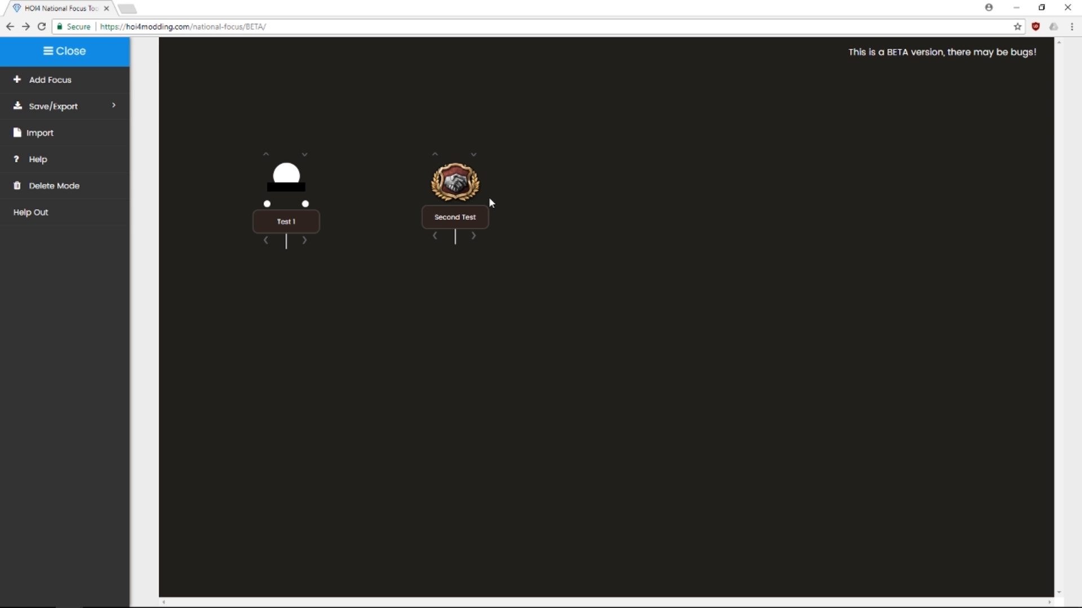
Save the Test 1 and Second Test tree with Save/Export > Save To Storage
{"action": "mouse_move", "coordinate": [71, 107]}
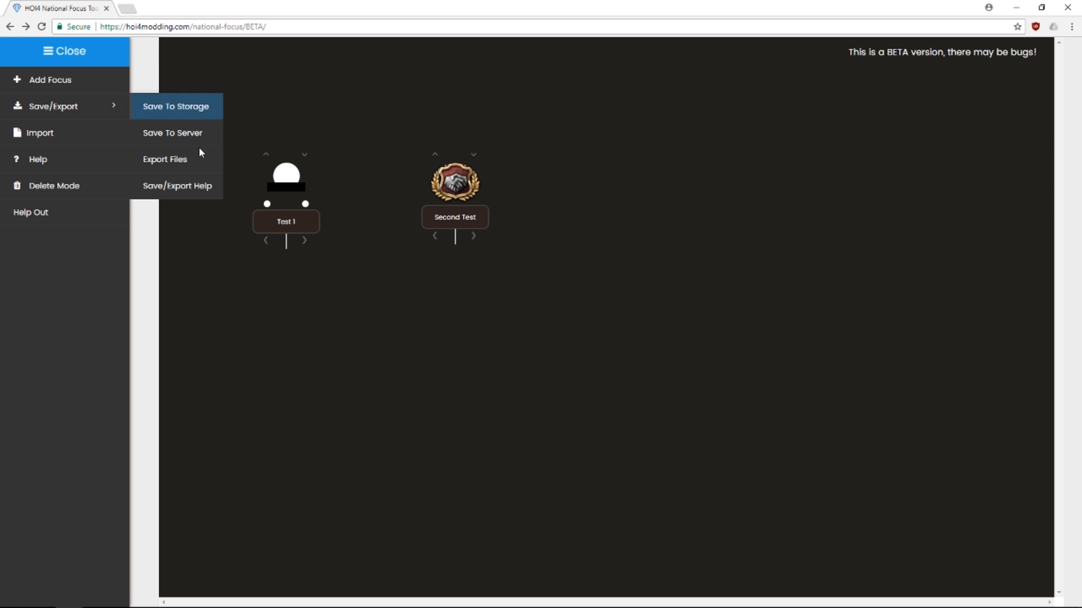
{"action": "left_click", "coordinate": [190, 116]}
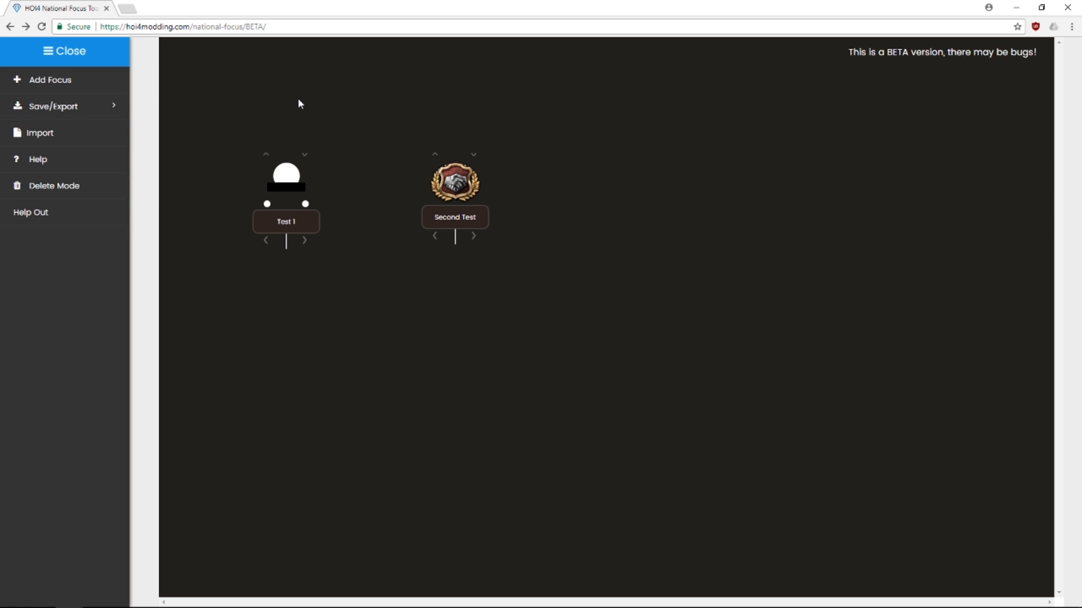